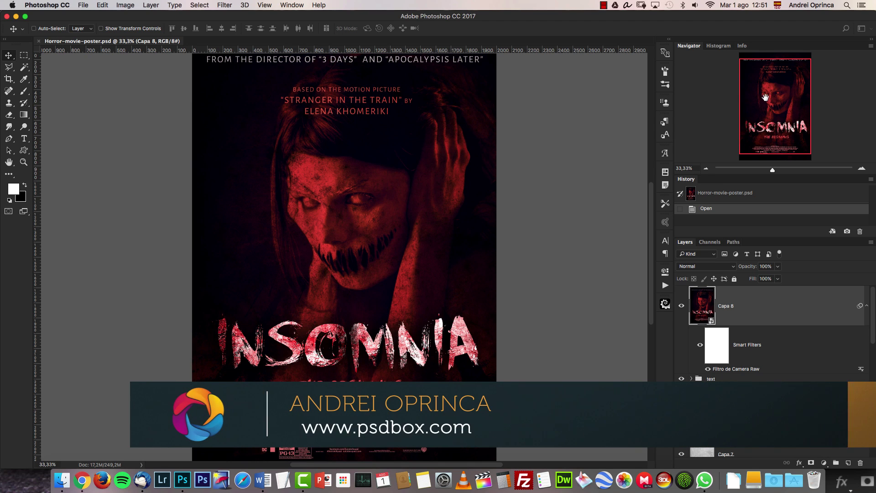
drag(765, 97, 761, 101)
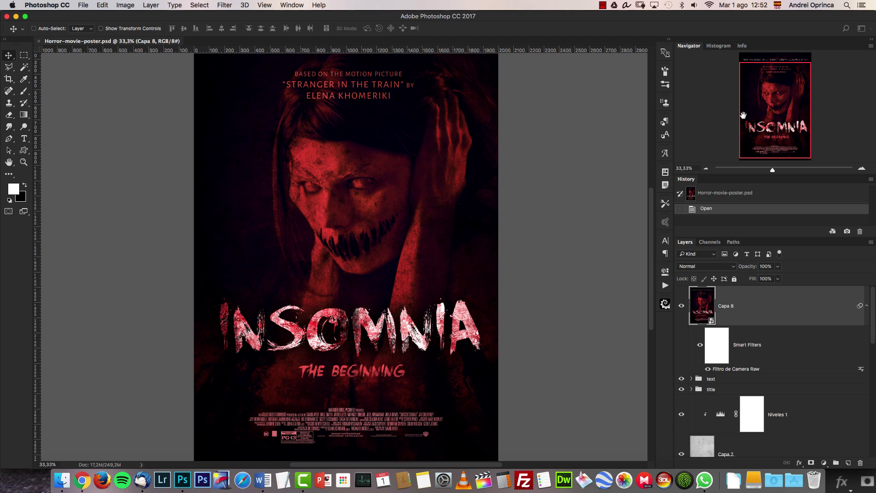
drag(759, 129, 757, 122)
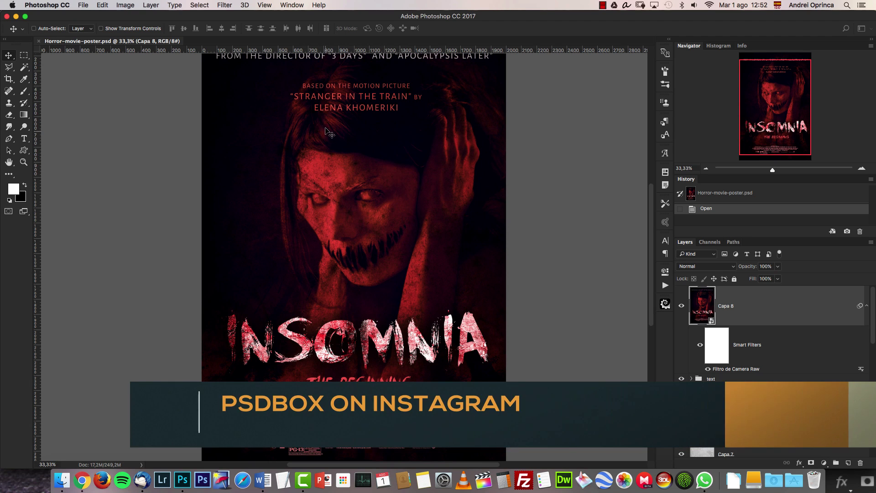
- Open the portrait photo 10546190_xxl.jpg from the Insomnia folder
key(super+o)
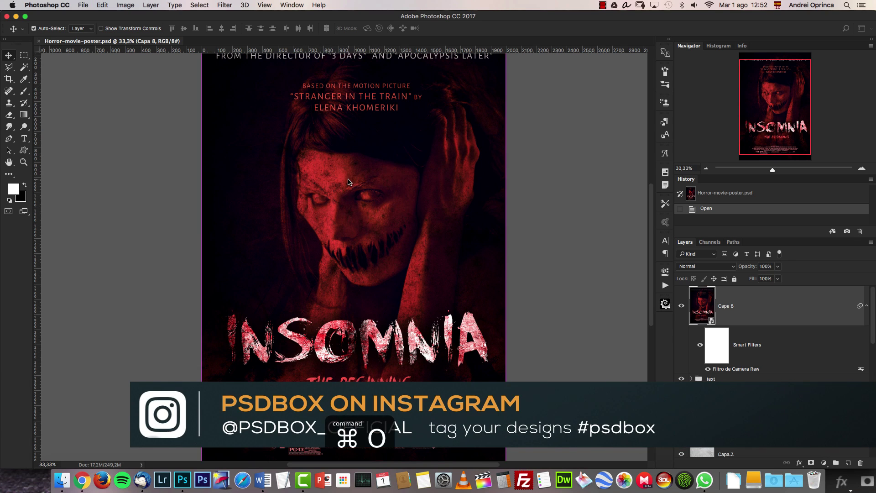
click(375, 87)
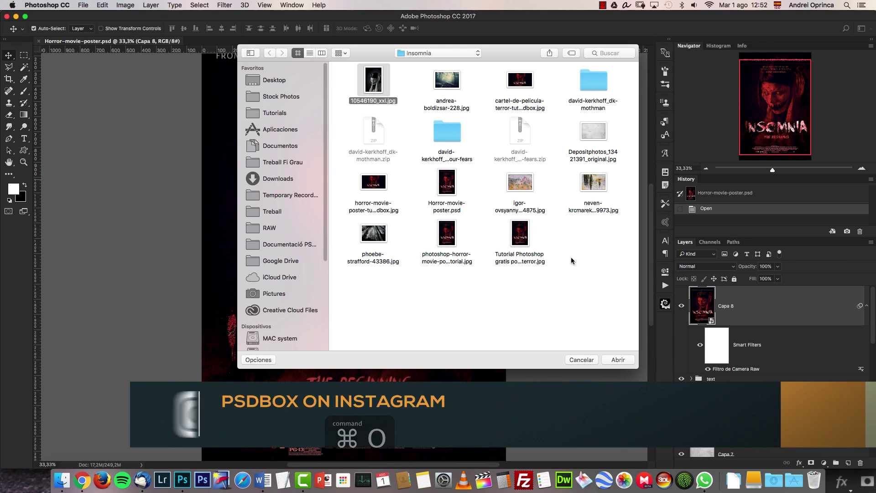
click(612, 362)
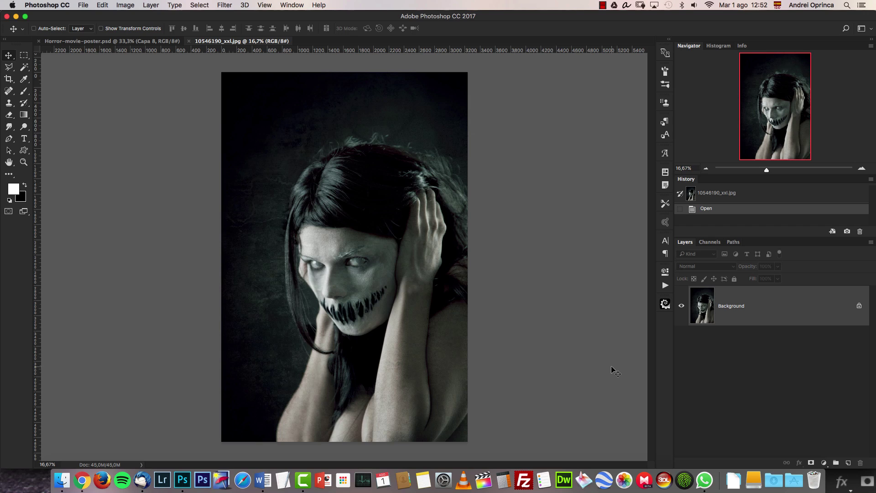
key(super+a)
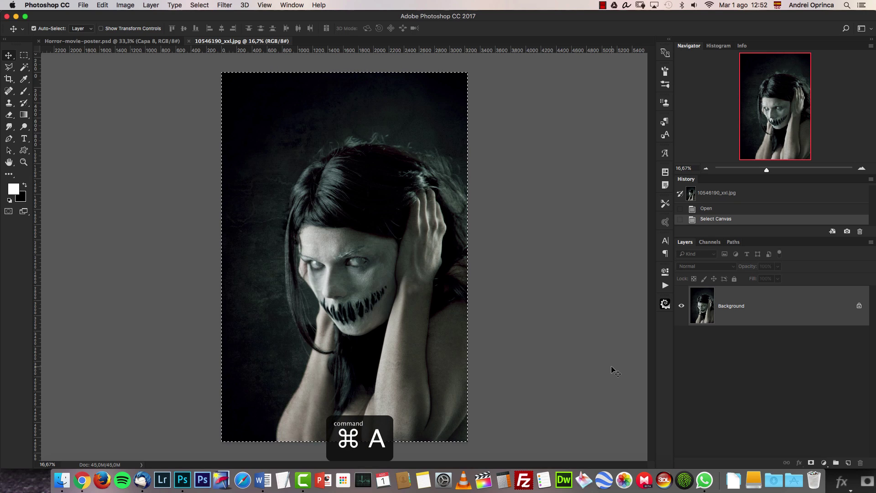
key(super+c)
key(super+d)
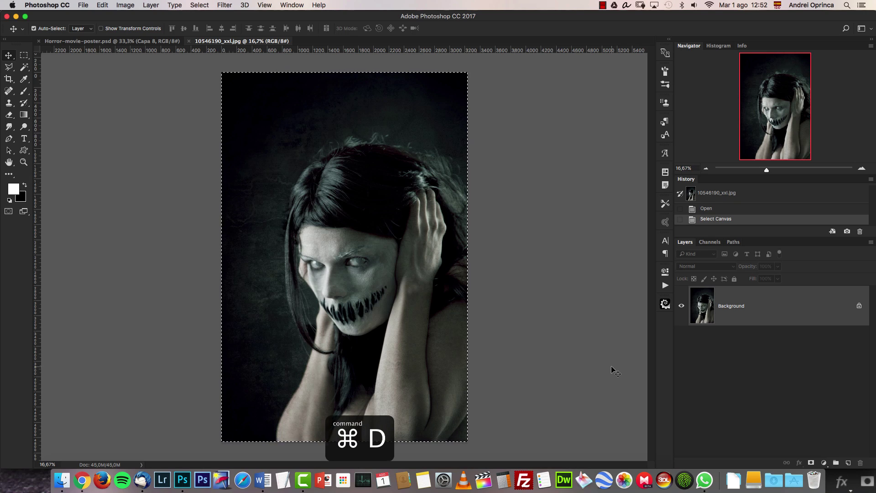
- Convert the portrait's Background into a regular layer and move it straight up, leaving an empty strip along the bottom of the canvas
double_click(779, 311)
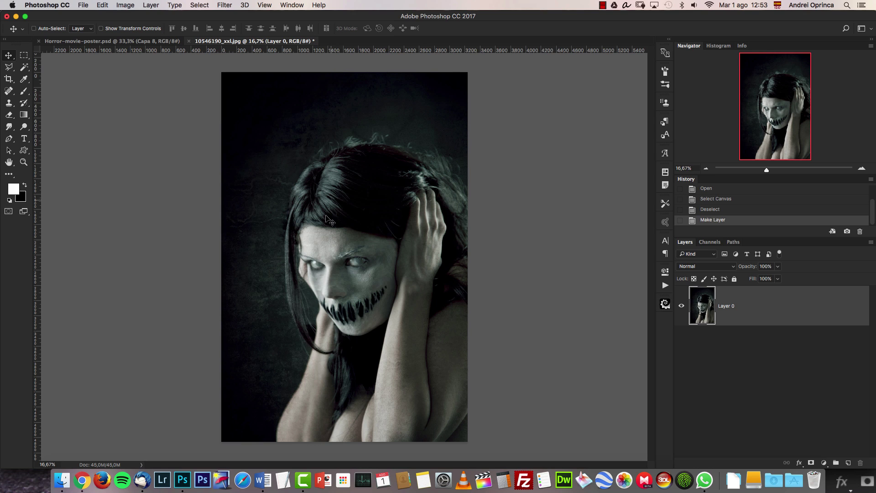
drag(361, 304, 359, 264)
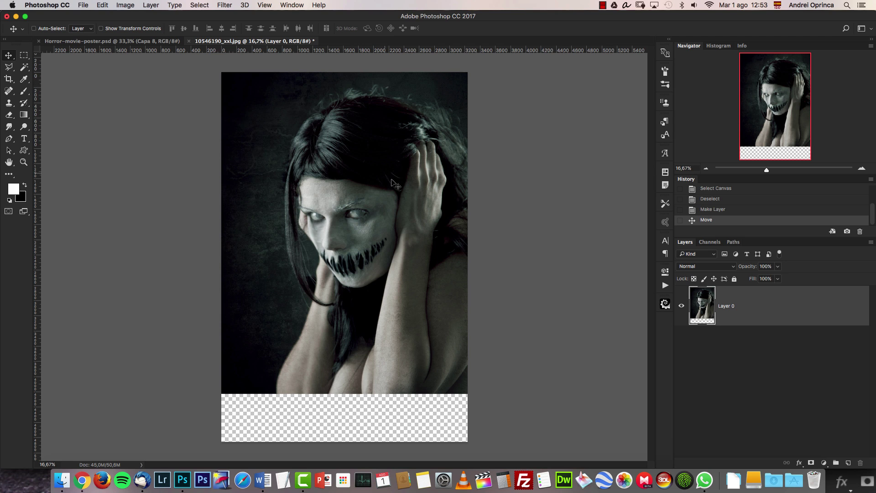
drag(388, 283, 388, 275)
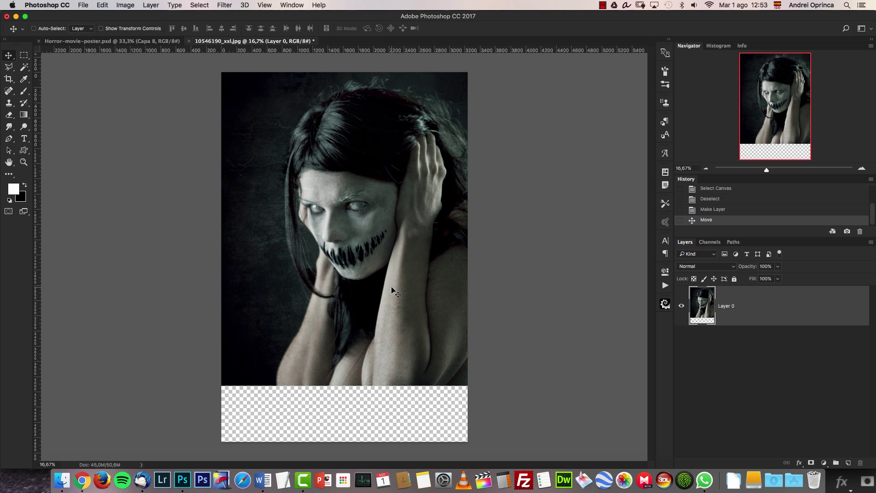
- Preview the foggy forest photo phoebe-strafford-43386.jpg in the Insomnia folder and open it
key(super+o)
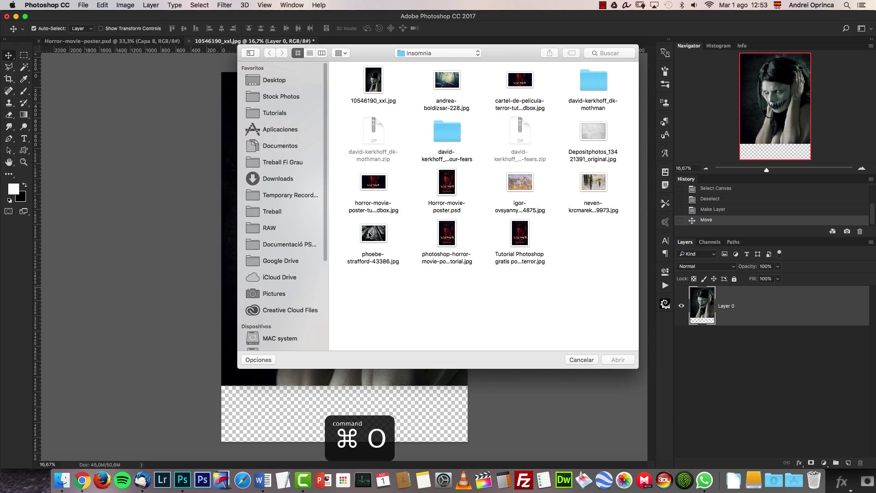
click(373, 234)
key(space)
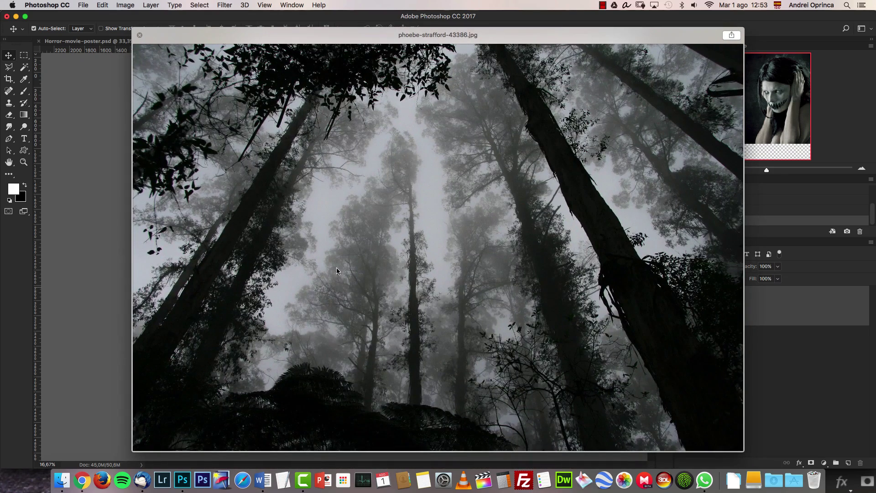
key(space)
click(617, 360)
- Cut the whole forest image to the clipboard and close its document without saving
key(super+a)
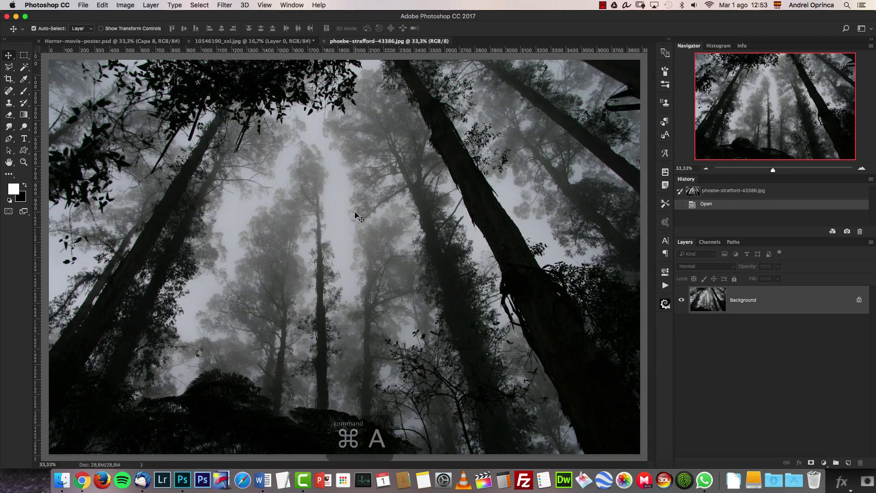
key(super+x)
key(super+w)
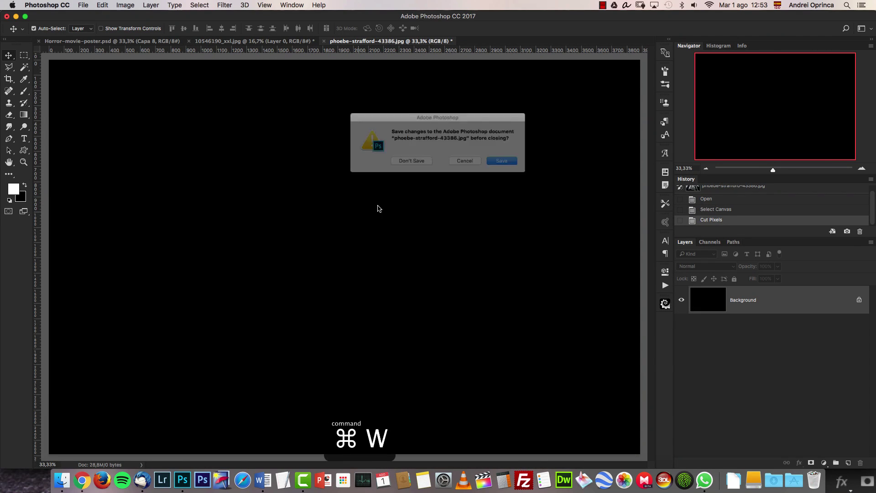
click(400, 163)
- Paste the forest into the portrait document and place it over the canvas's lower half, keeping its layer at 100% opacity
key(super+v)
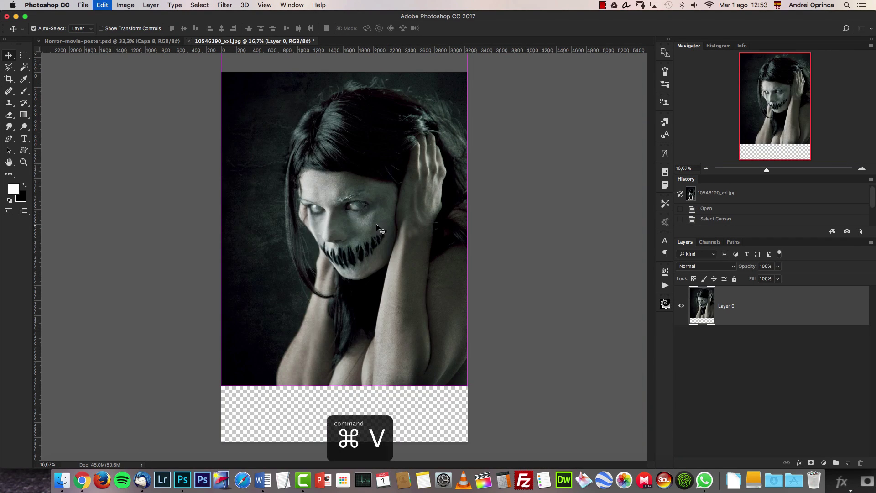
drag(405, 214, 395, 267)
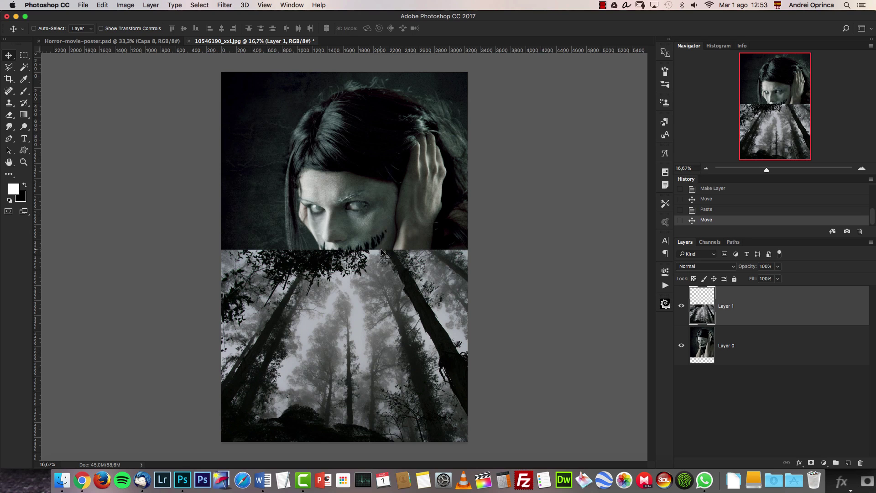
drag(386, 331, 420, 322)
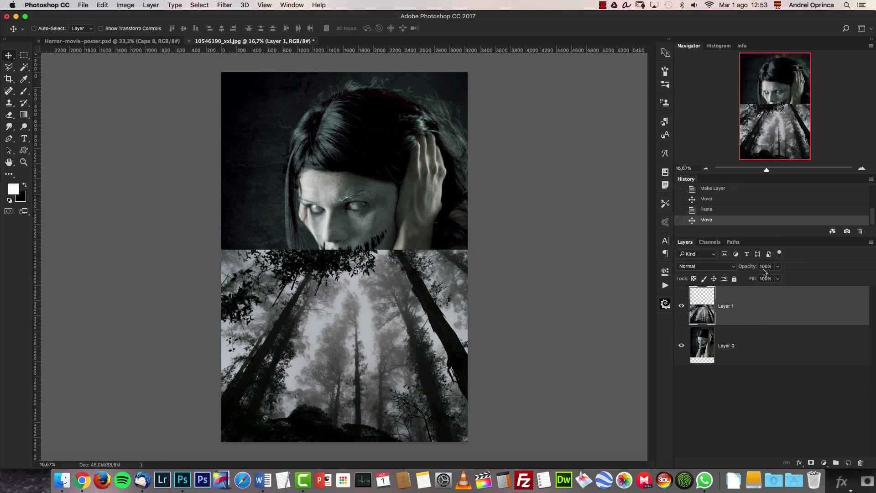
click(778, 266)
mouse_move(779, 278)
mouse_down()
mouse_move(762, 278)
mouse_move(781, 278)
mouse_up()
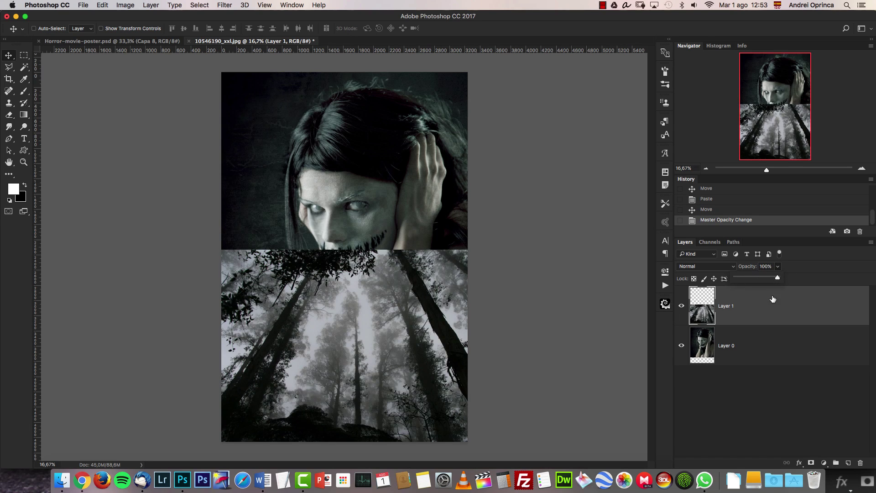
- Rename the portrait layer "monter" and the forest layer "trees"
double_click(725, 346)
text(mont)
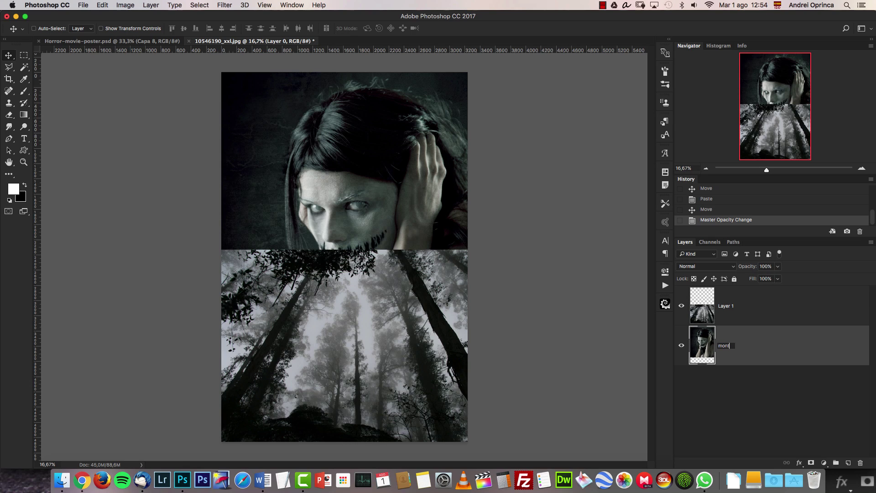
text(er)
key(Return)
double_click(727, 306)
text(trees)
key(Return)
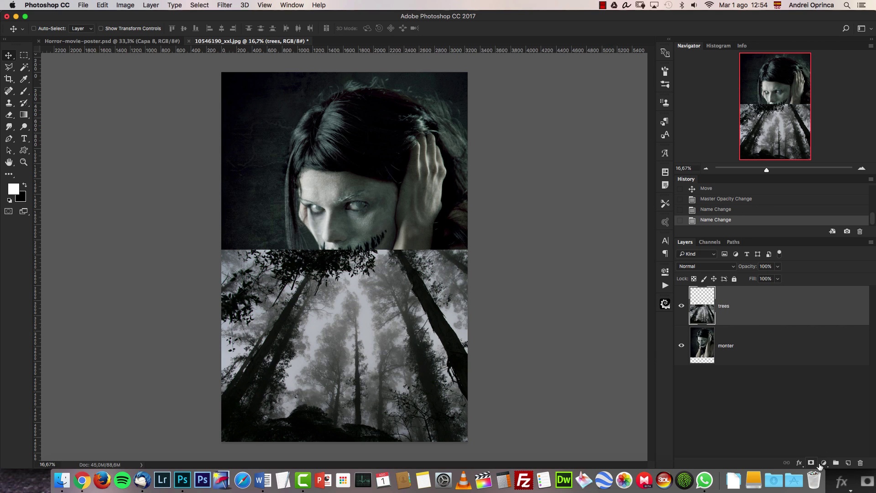
- Add a mask to the trees layer and draw a vertical linear black-to-white gradient fading its upper edge, ending at 100% layer opacity
click(811, 463)
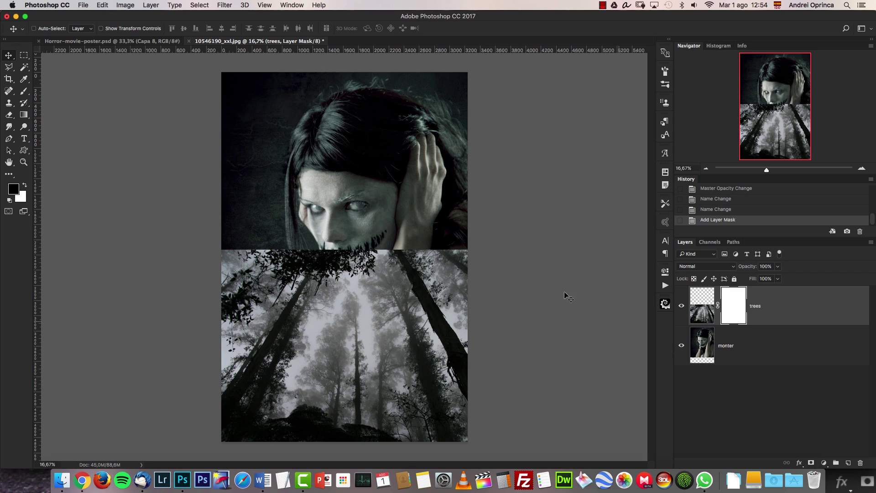
click(24, 115)
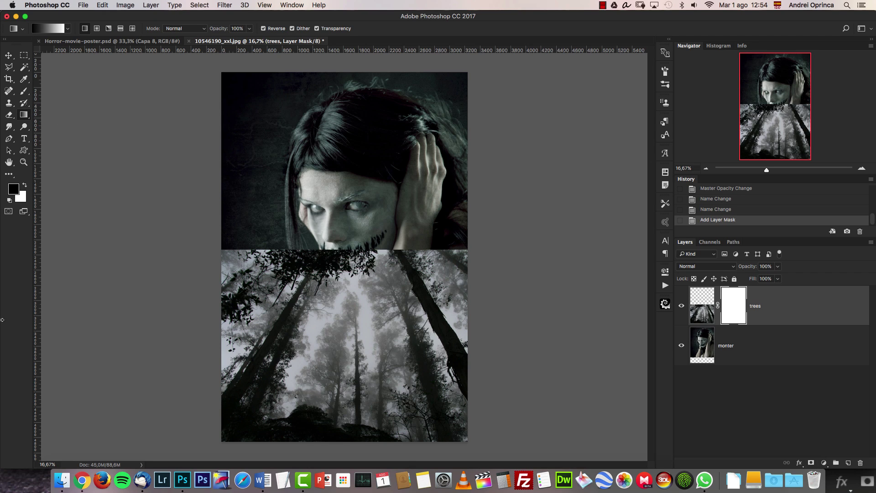
click(54, 29)
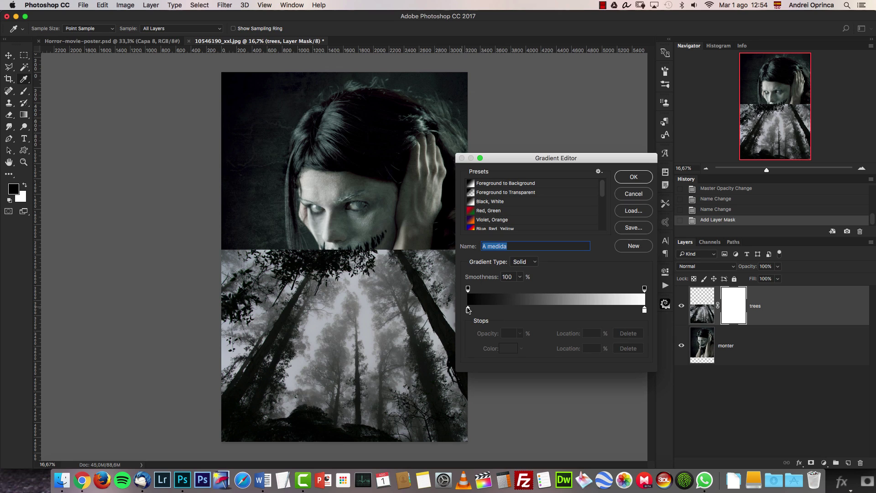
click(625, 193)
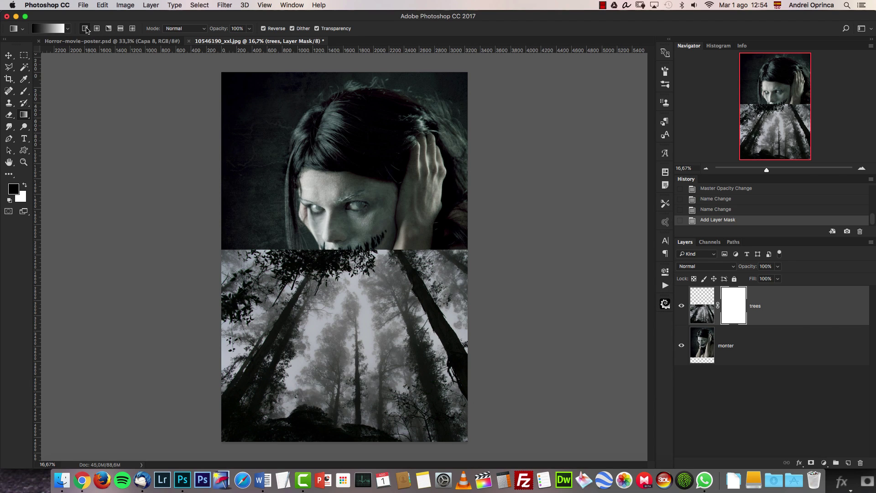
drag(777, 266, 759, 283)
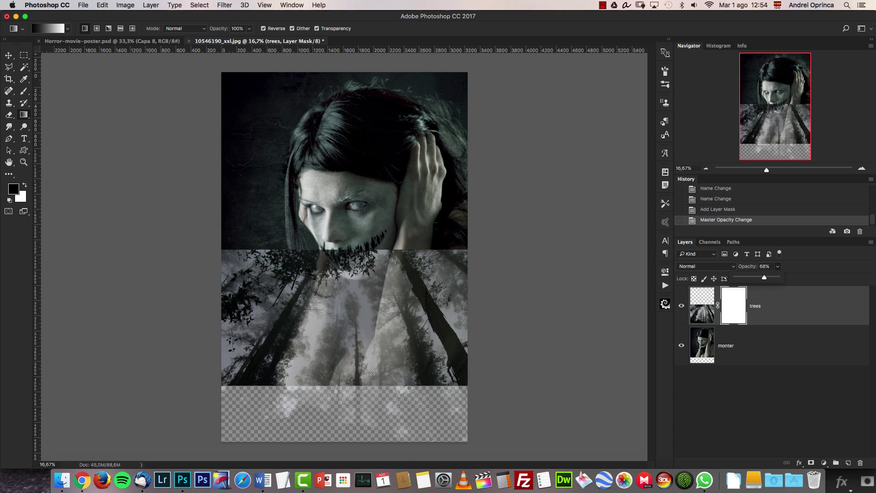
drag(365, 367, 369, 255)
click(777, 266)
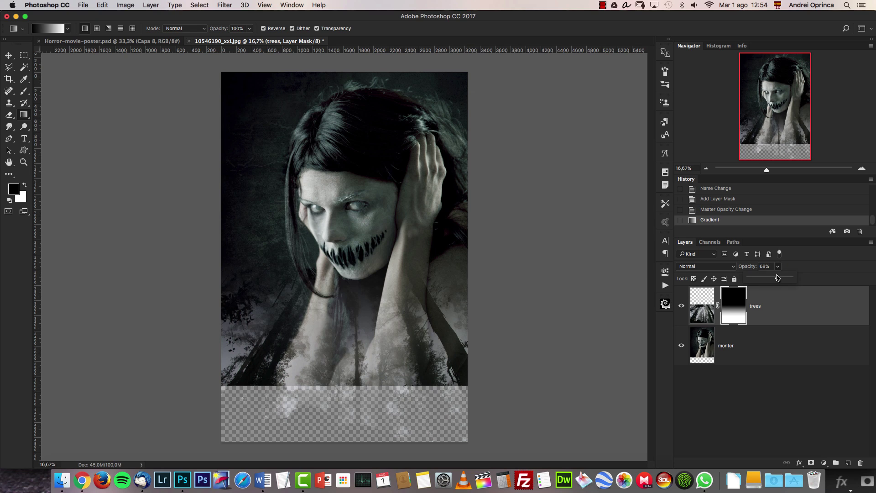
drag(778, 277, 802, 287)
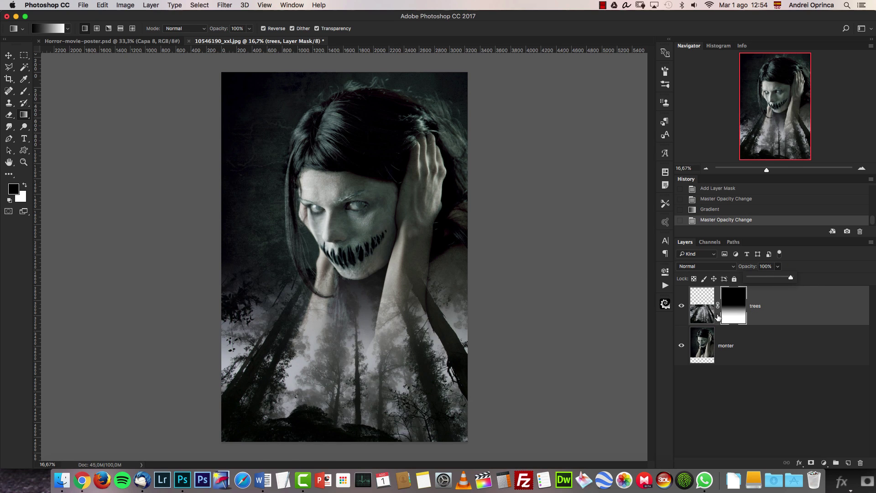
- Add a Hue/Saturation adjustment layer directly above the monter layer and enable Colorize
click(766, 349)
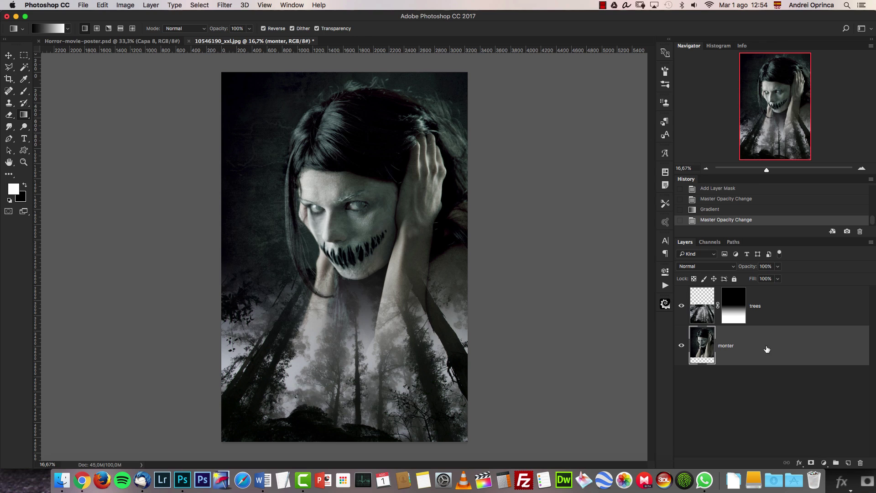
click(824, 463)
click(823, 463)
click(824, 463)
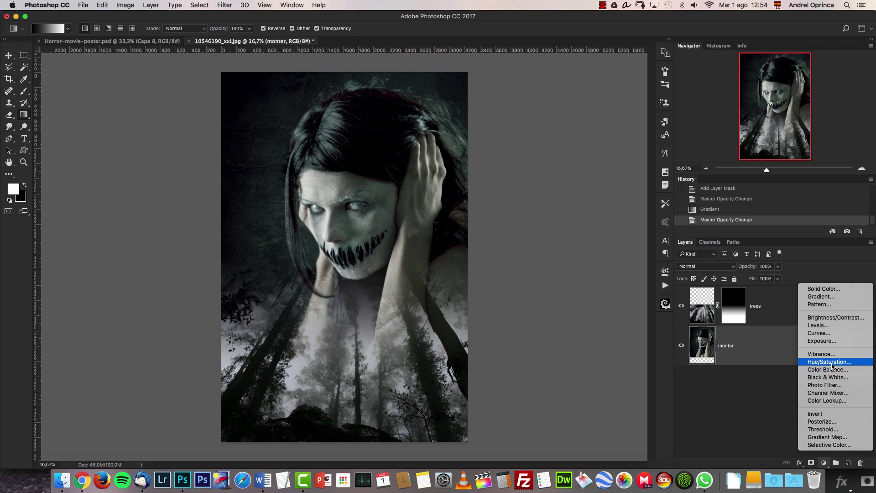
click(812, 361)
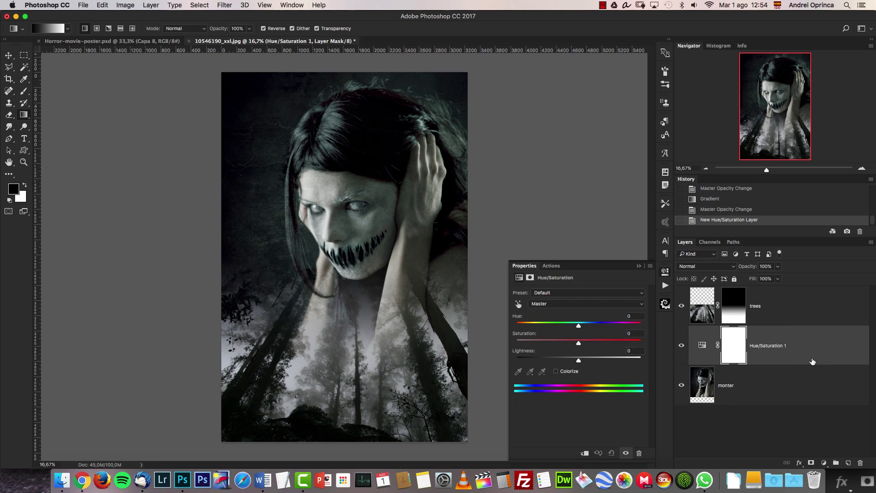
click(555, 370)
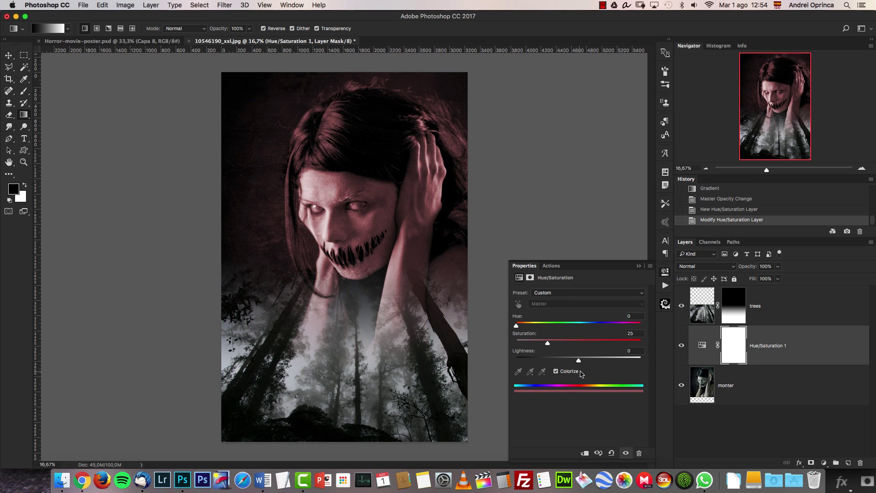
- Set the Hue/Saturation adjustment's saturation to 62 and lightness to -17, and collapse its settings
click(635, 333)
text(62)
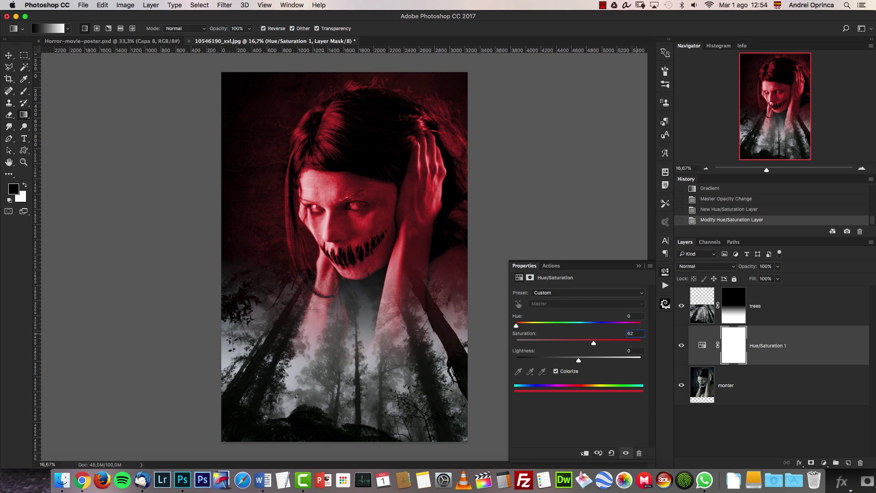
click(634, 350)
text(-17)
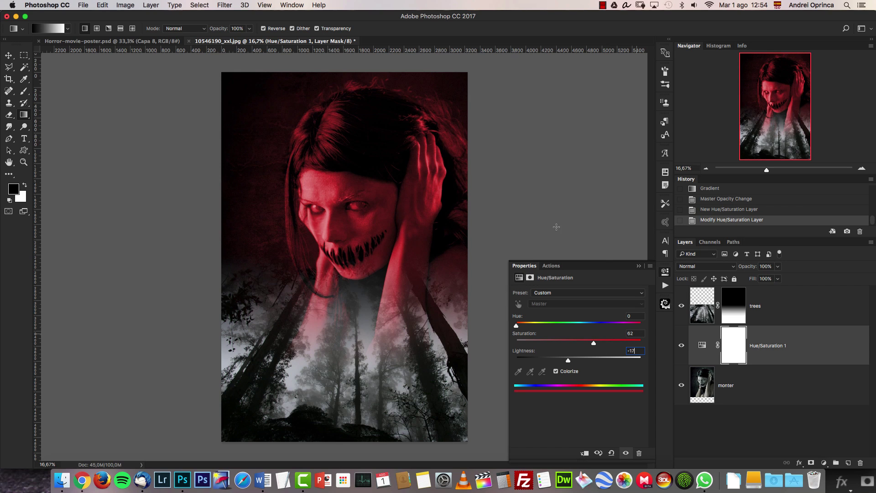
click(639, 265)
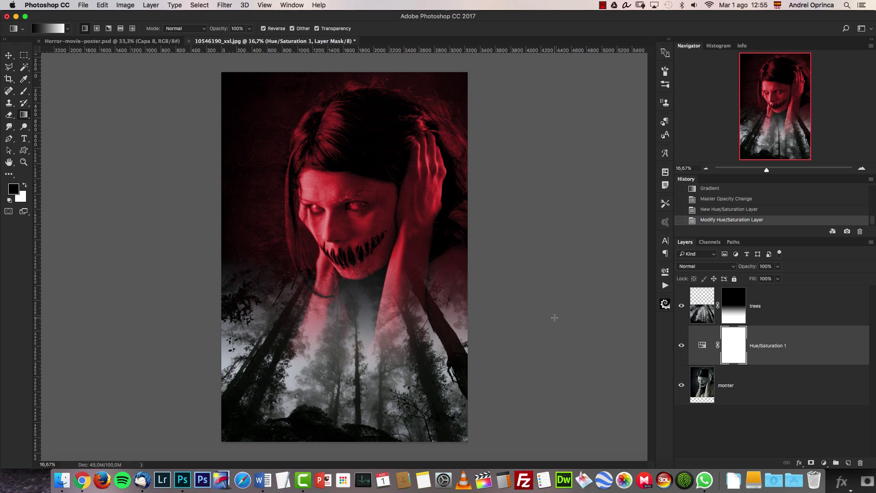
- Add a Solid Color fill layer in #d70d0d above the trees layer and set its blend mode to Darken
click(779, 308)
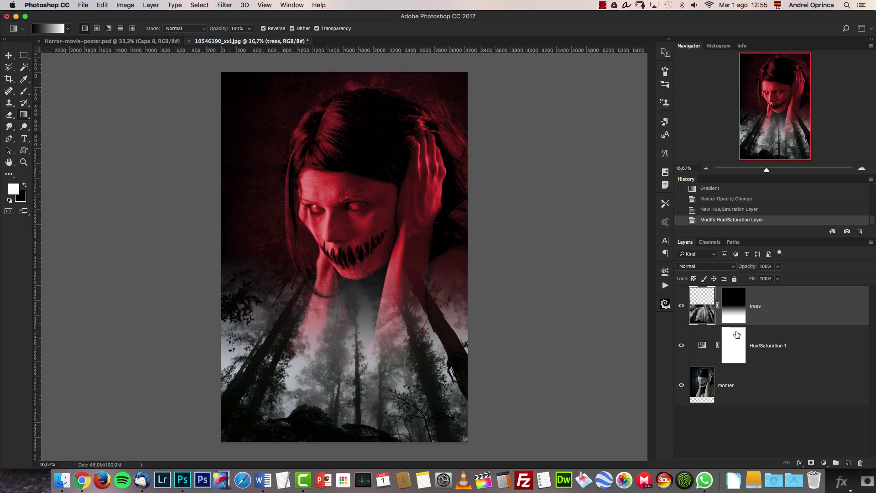
click(823, 463)
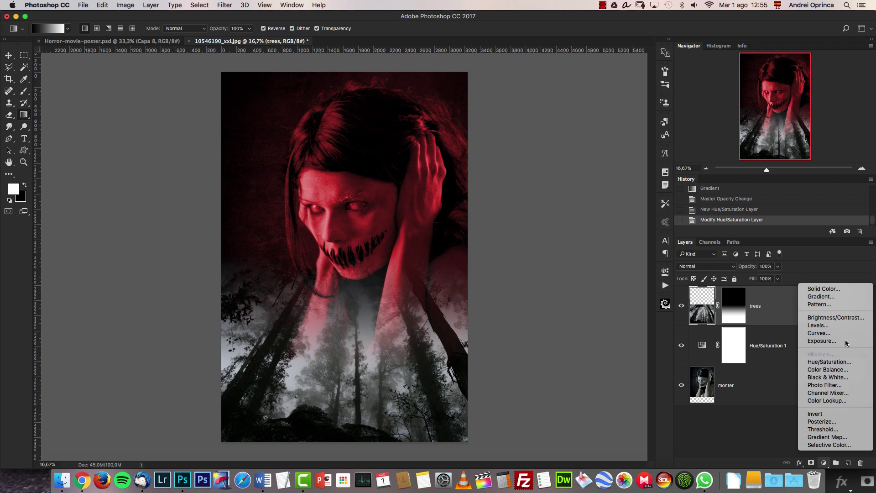
click(823, 289)
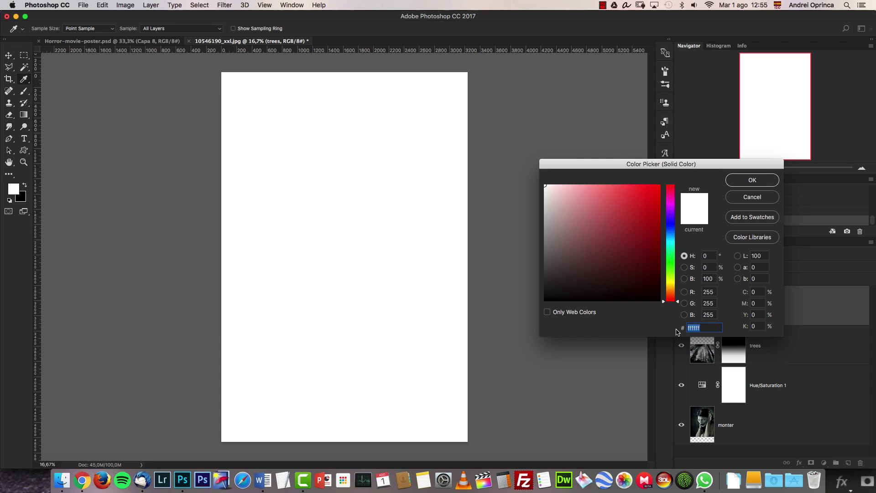
text(d)
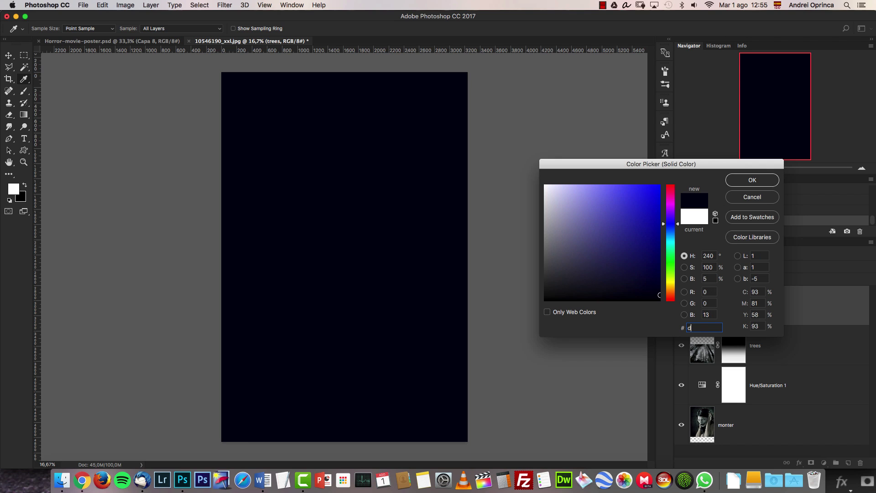
text(70d)
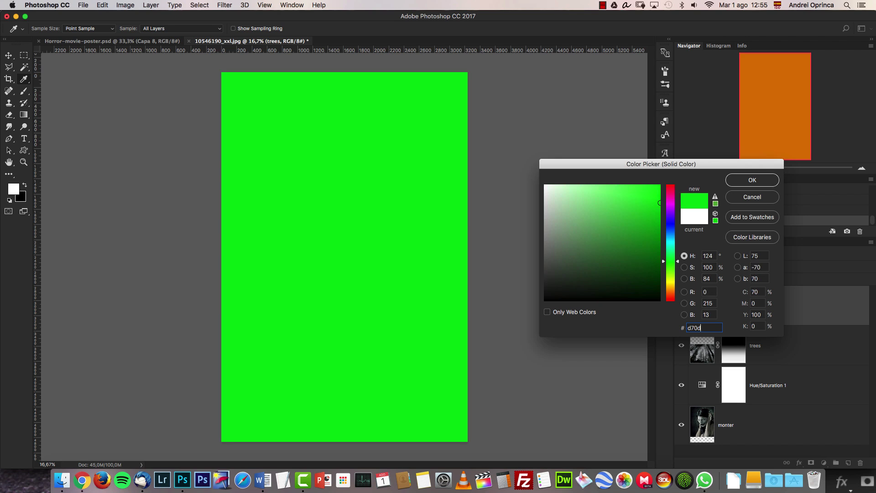
text(0d)
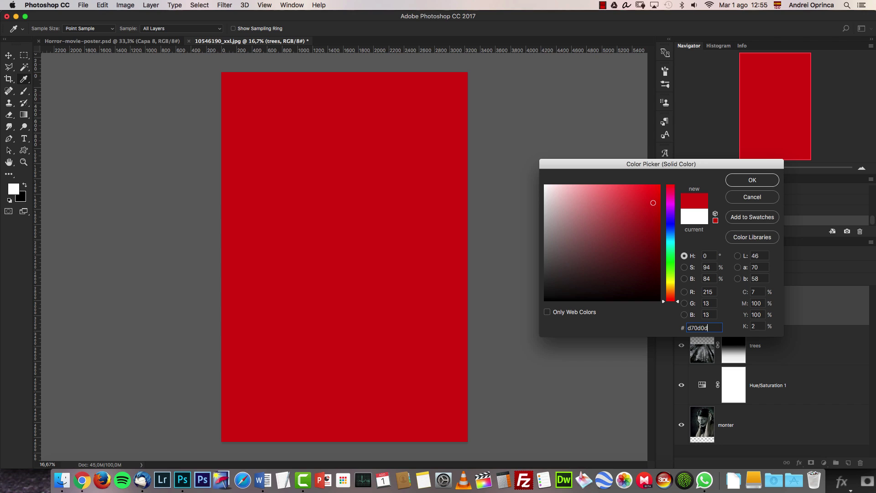
click(762, 181)
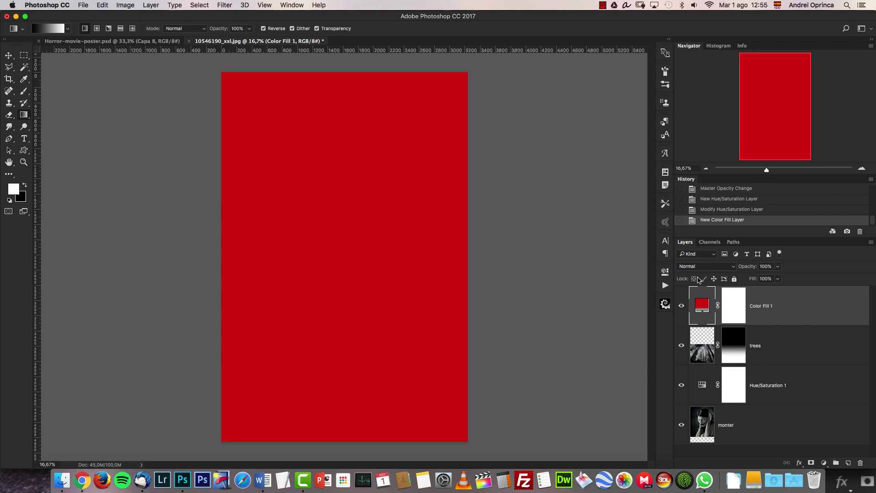
click(696, 267)
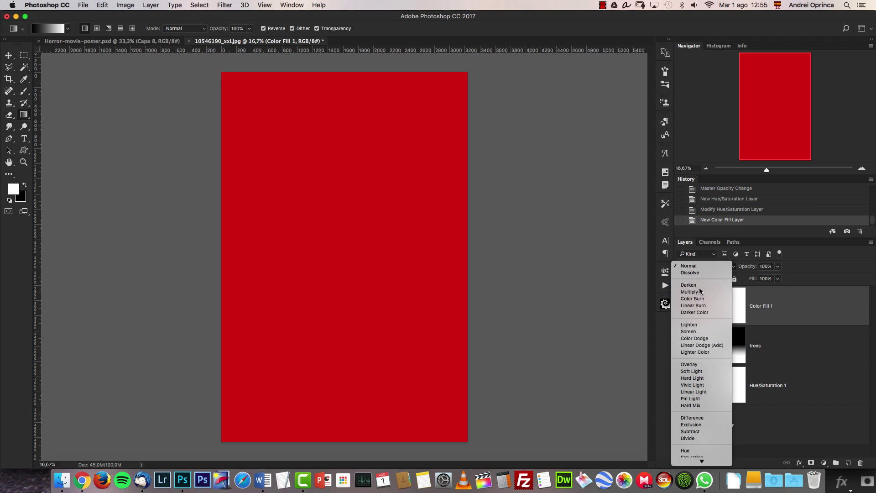
click(702, 285)
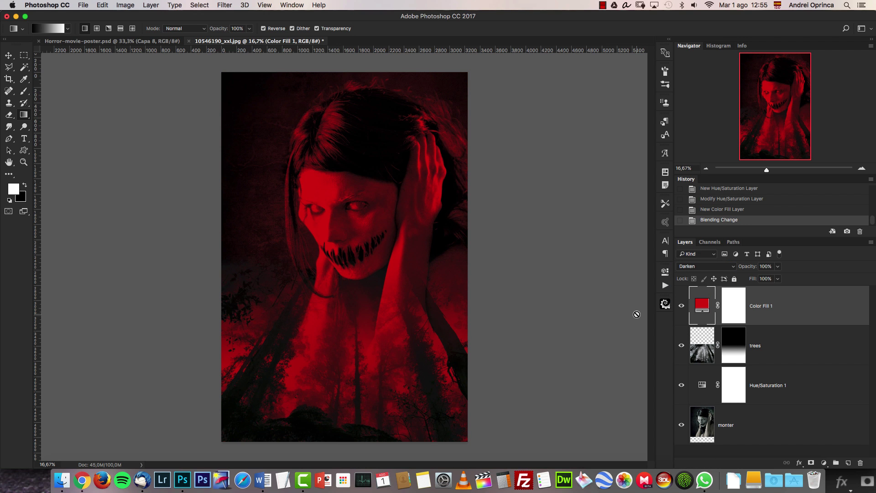
- Compare the Multiply and Overlay blend modes with Darken on the red fill layer, ending on Darken
click(696, 268)
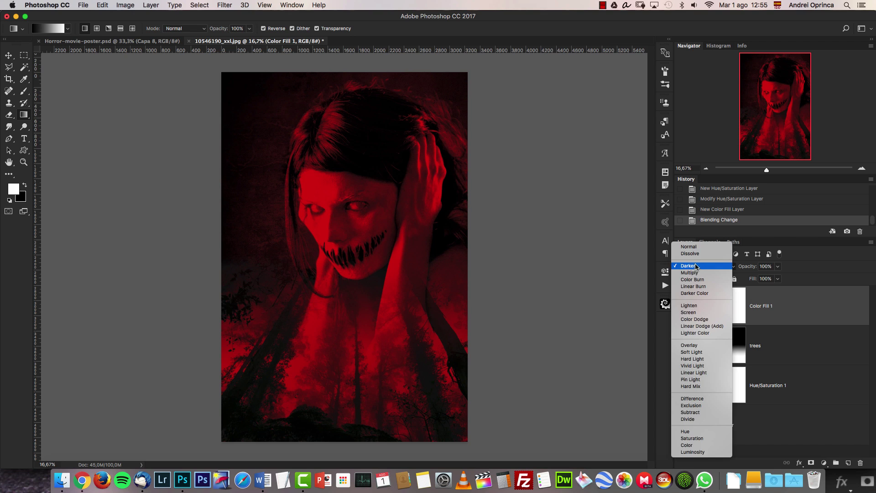
click(693, 276)
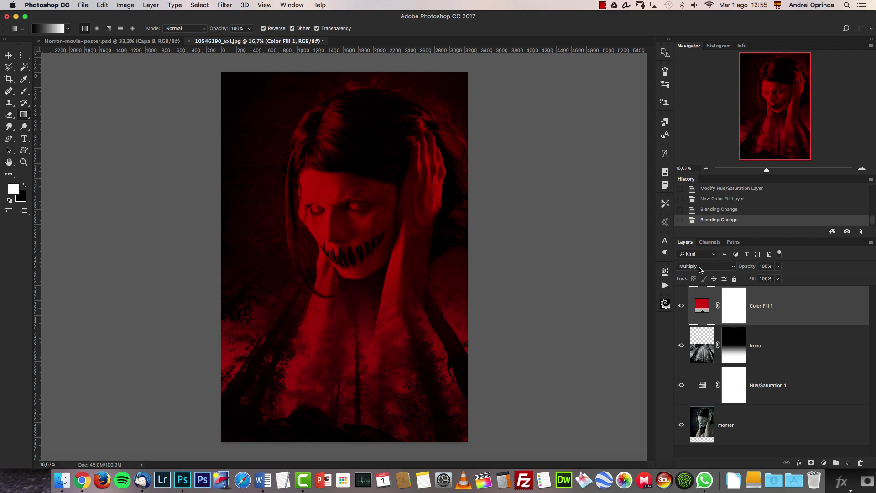
click(696, 268)
click(697, 259)
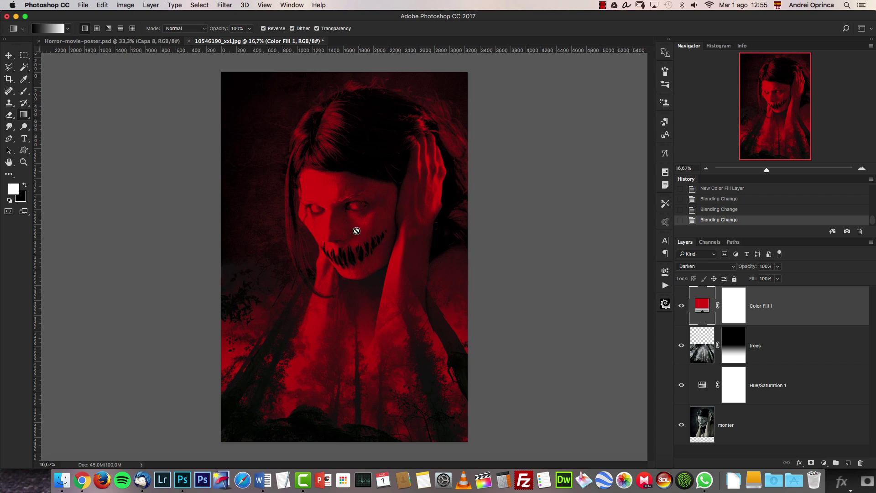
click(702, 267)
click(704, 277)
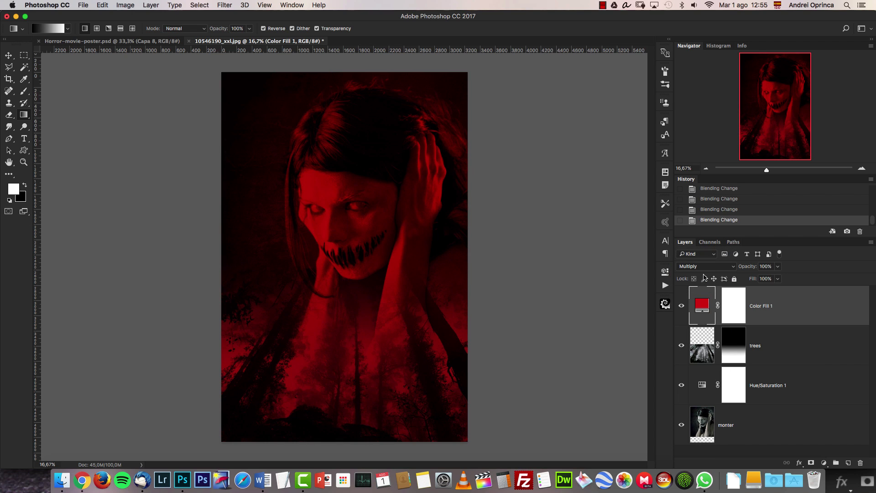
click(709, 268)
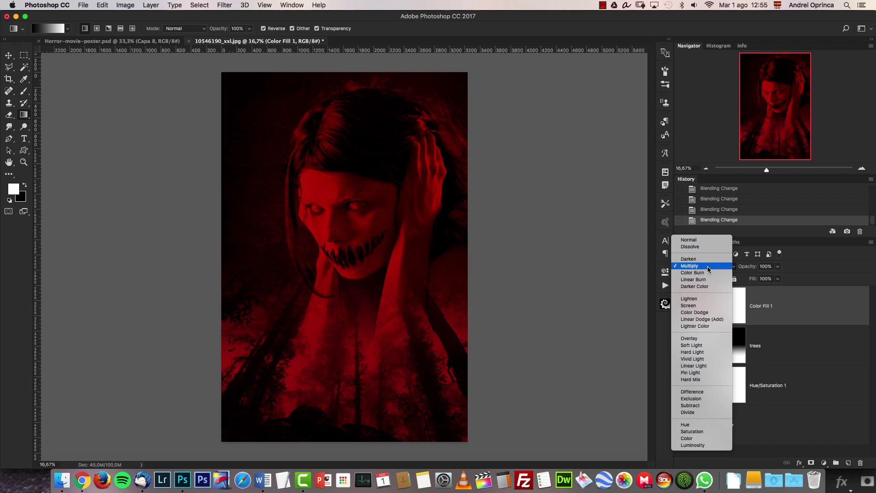
click(693, 338)
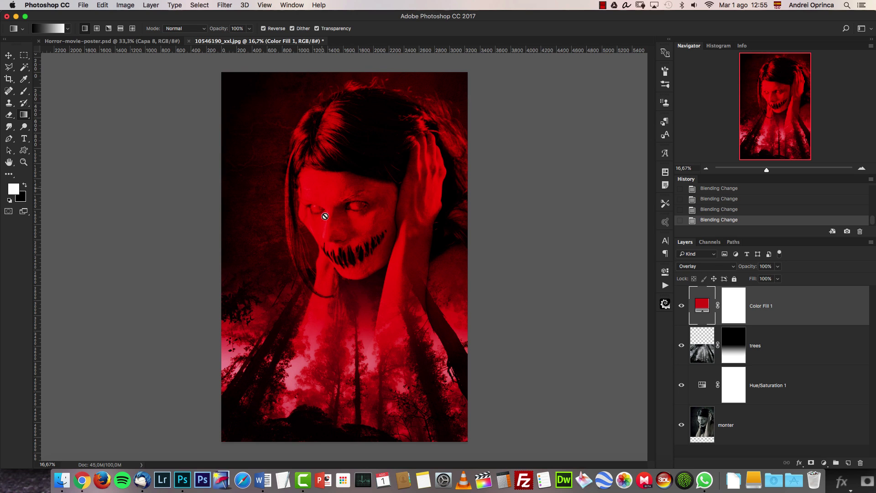
click(697, 266)
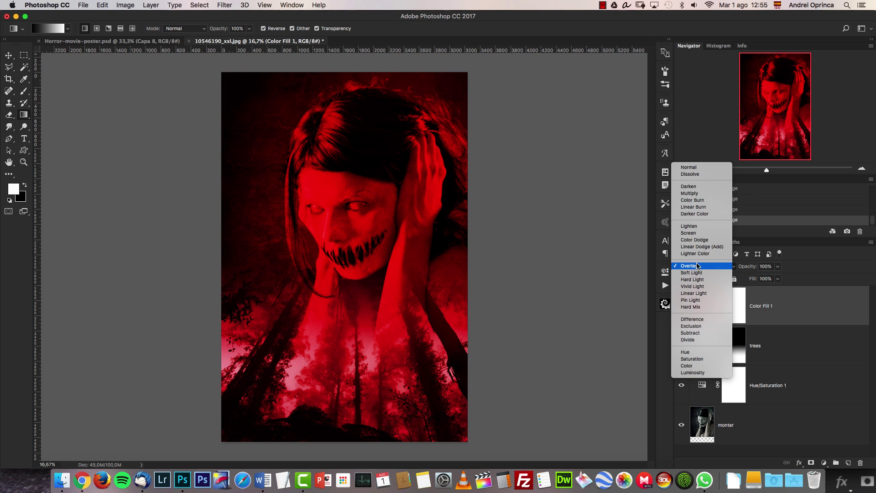
click(693, 187)
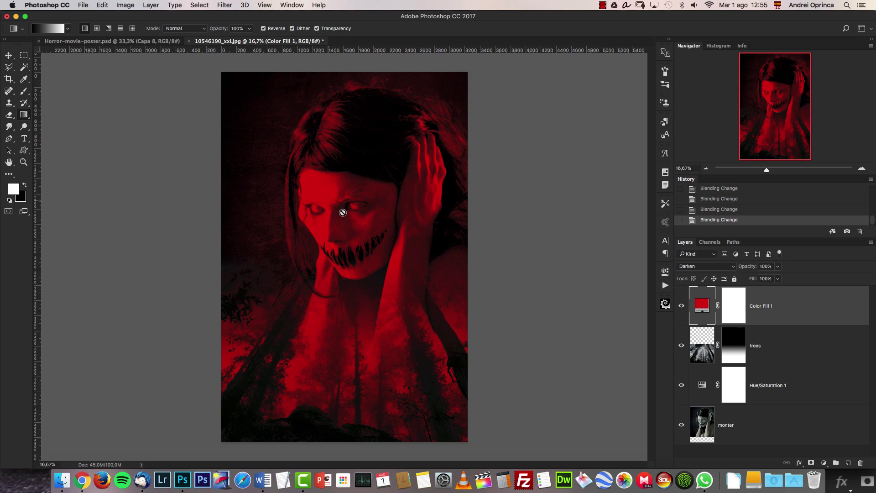
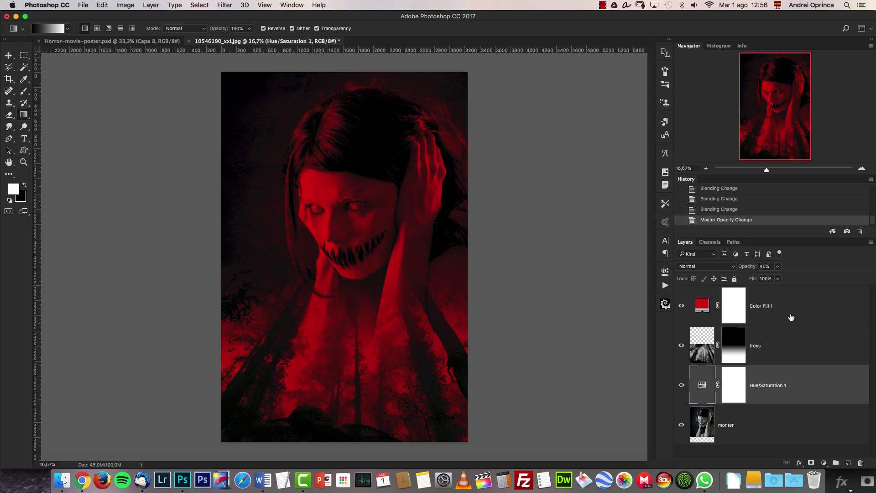
- Add a Gradient Fill layer above the red color fill, using the Foreground to Transparent preset
drag(795, 308, 587, 283)
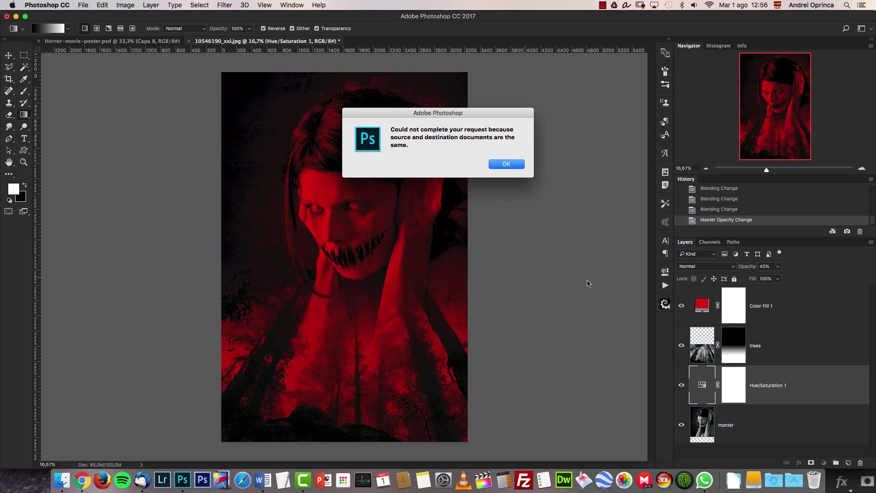
click(506, 164)
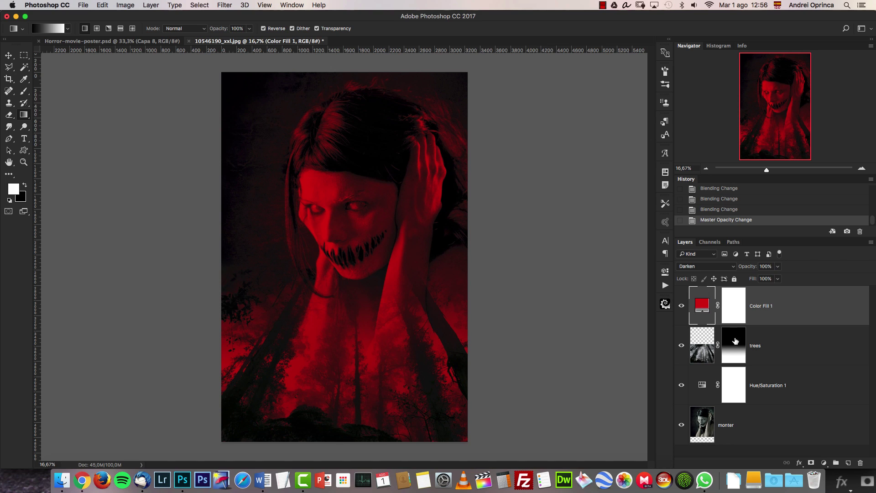
click(824, 462)
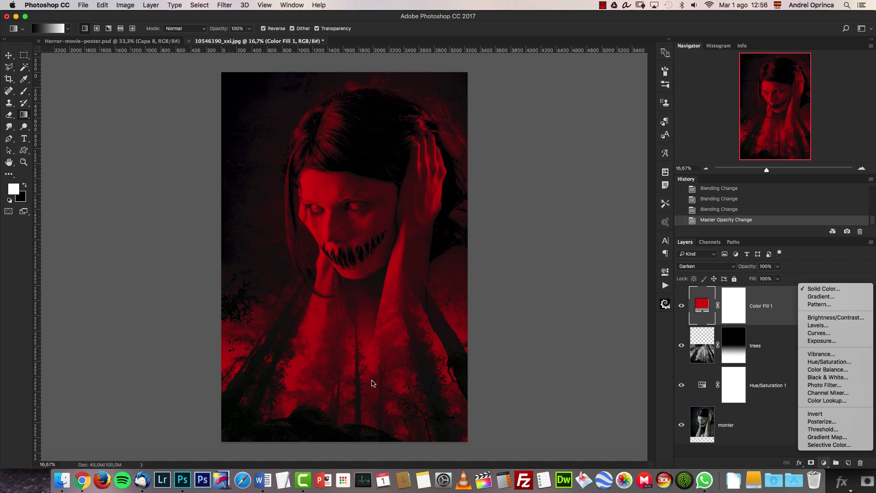
click(821, 297)
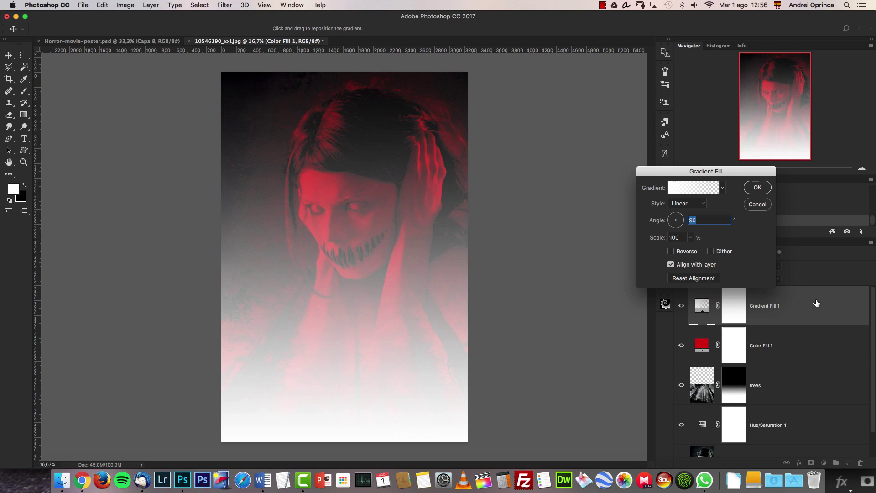
click(700, 192)
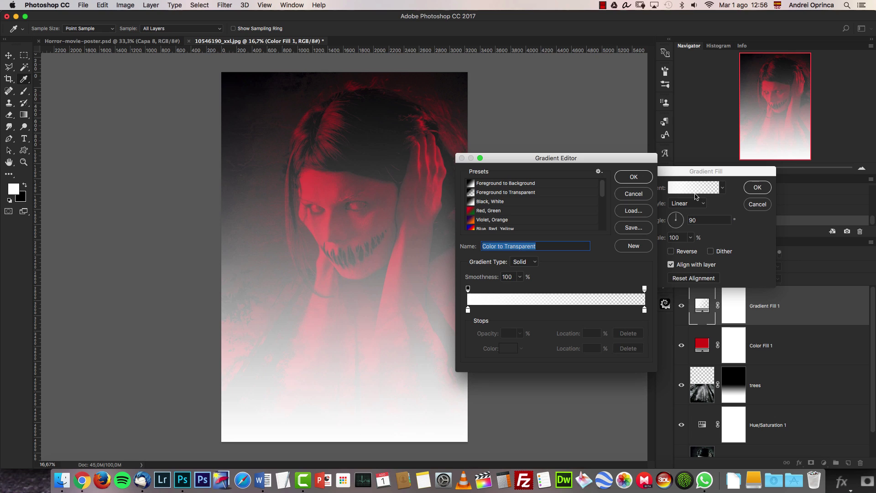
click(496, 193)
click(634, 177)
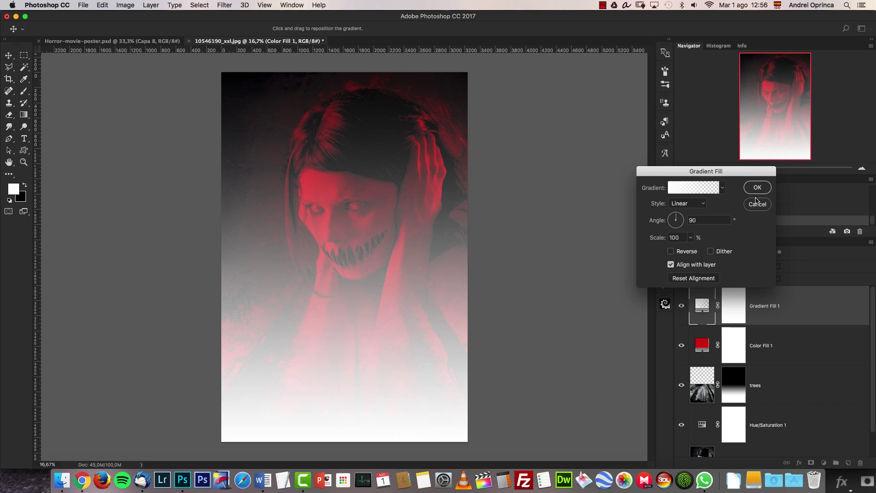
click(758, 187)
- Make black the foreground color and reapply the Foreground to Transparent preset to the gradient fill layer
click(25, 185)
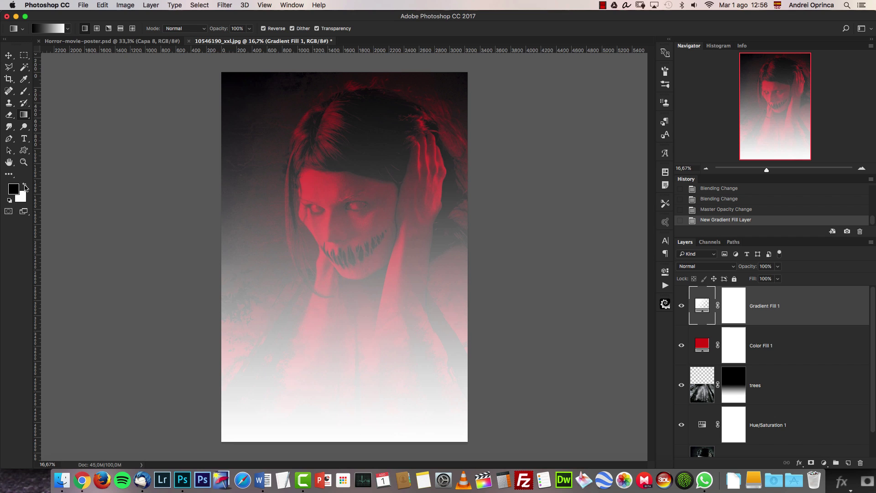
double_click(705, 306)
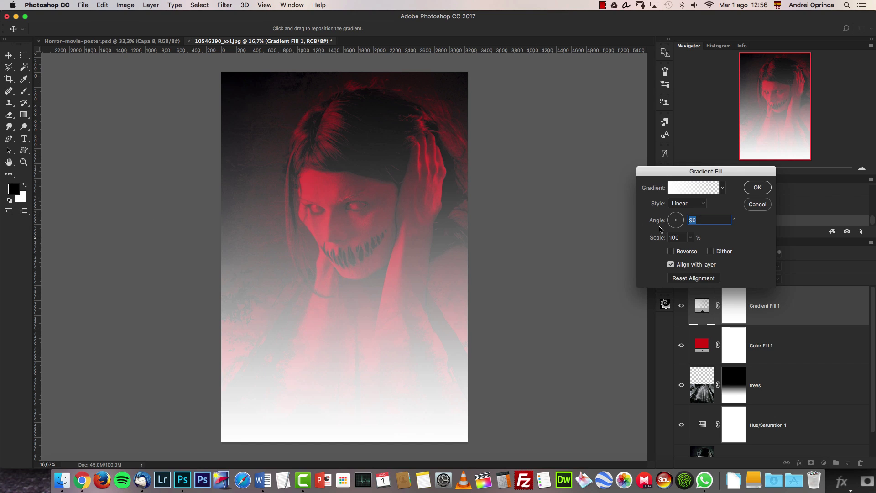
click(693, 187)
click(493, 193)
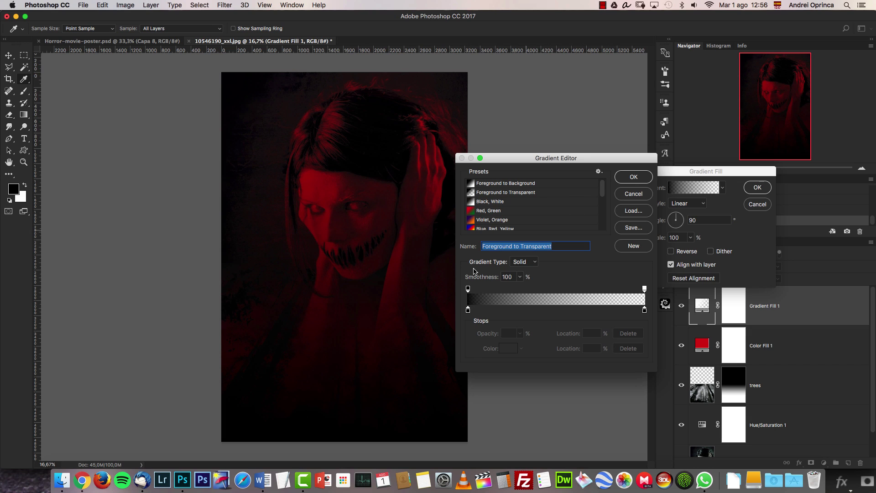
click(639, 179)
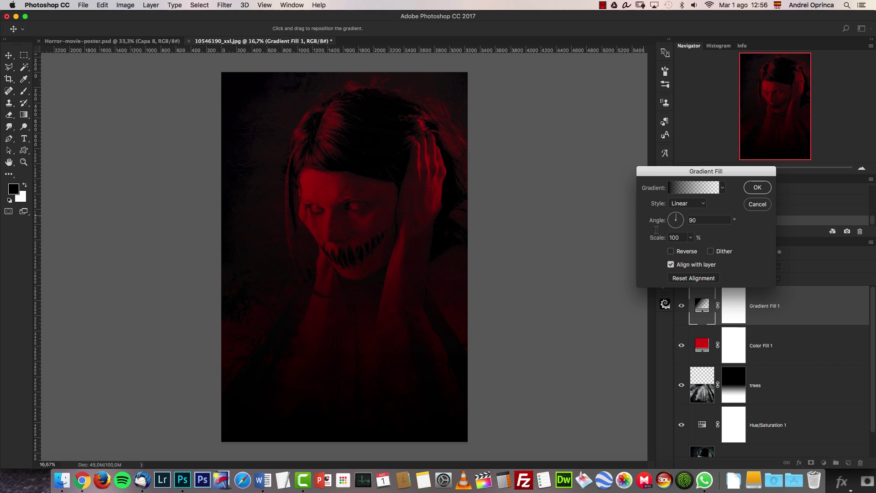
- Reverse the gradient fill and change its style to Radial
click(672, 252)
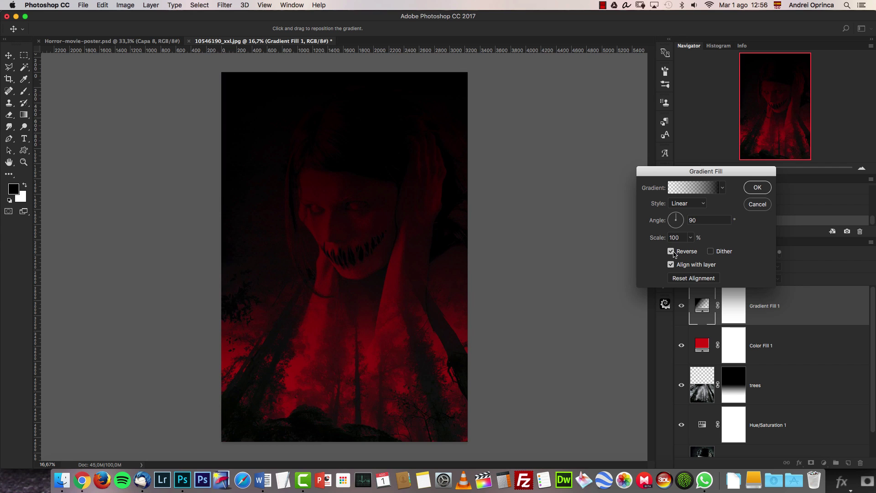
click(690, 204)
click(688, 210)
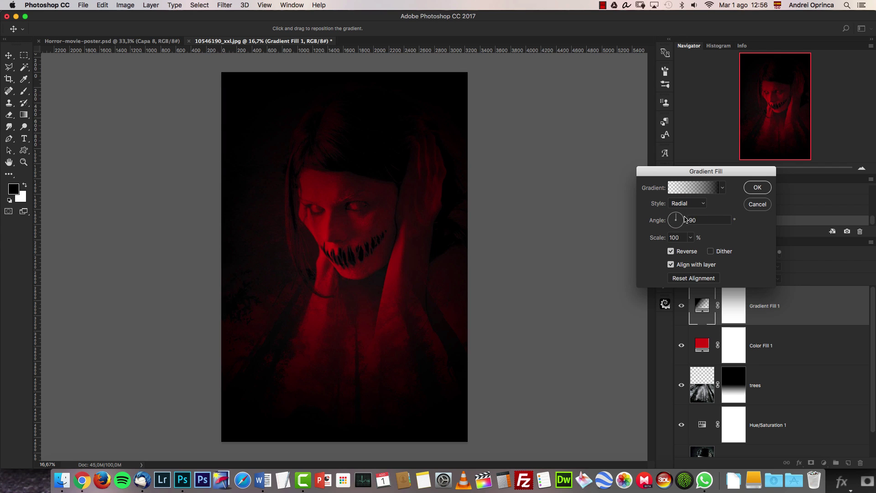
- Set the radial gradient's scale to 200% and reposition its clear center around the monster's face
drag(413, 215, 378, 213)
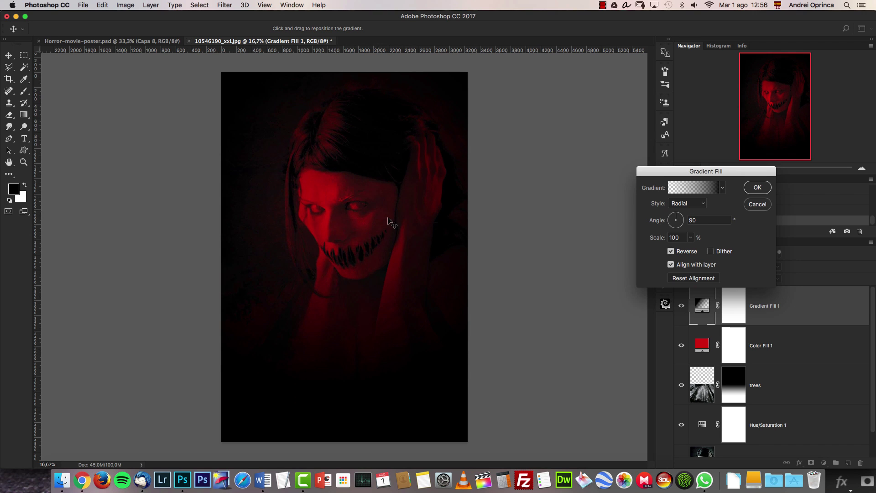
double_click(675, 237)
text(200)
drag(377, 320, 384, 272)
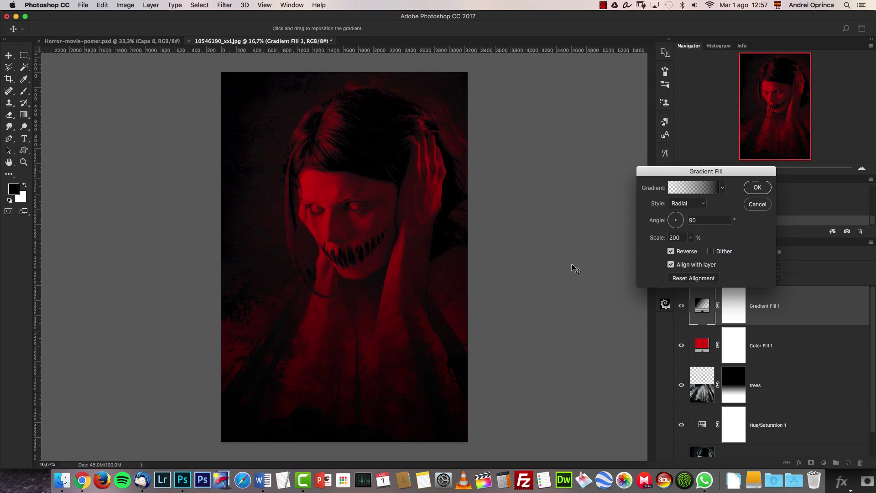
- Move the gradient's opaque opacity stop to location 26% and reposition the vignette over the portrait
click(688, 189)
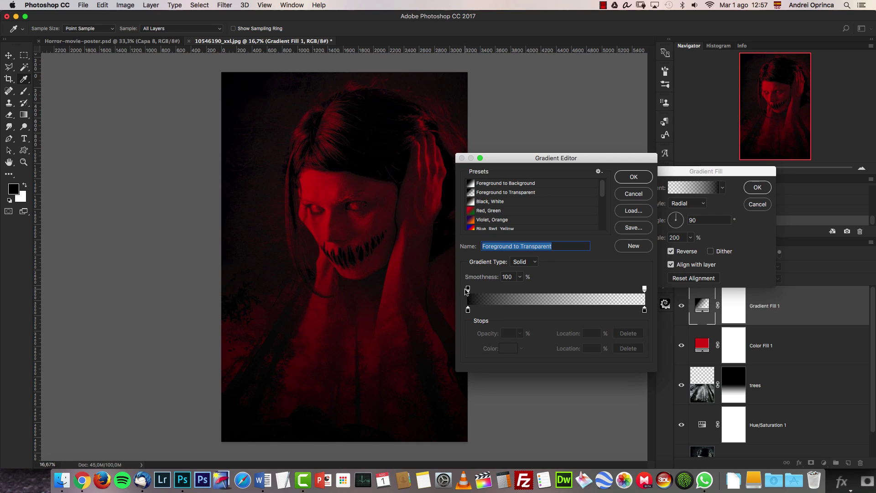
drag(467, 289, 492, 288)
double_click(593, 333)
text(26)
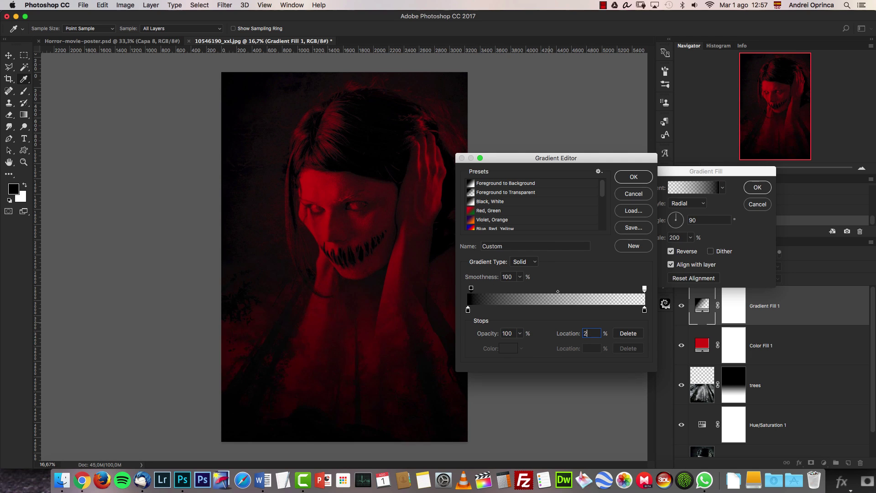
click(636, 180)
drag(385, 289, 398, 309)
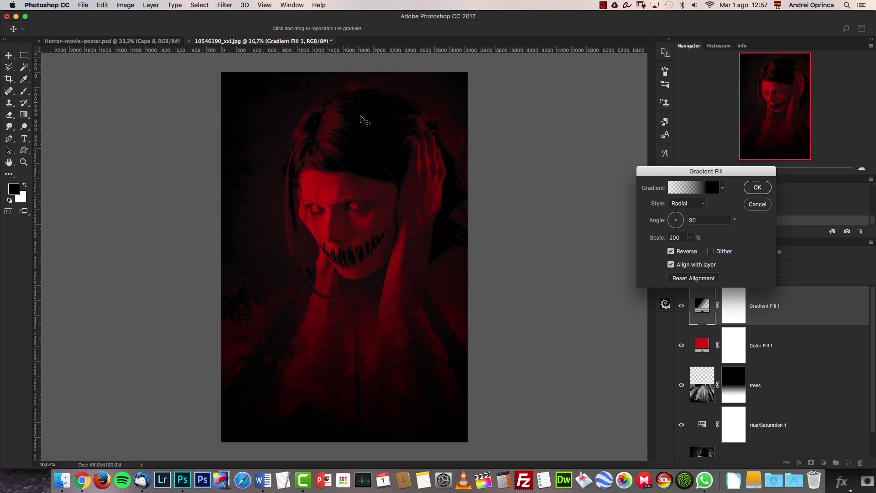
- Set the radial gradient's scale to 175% and reposition its clear center over the monster's face
click(675, 237)
text(175)
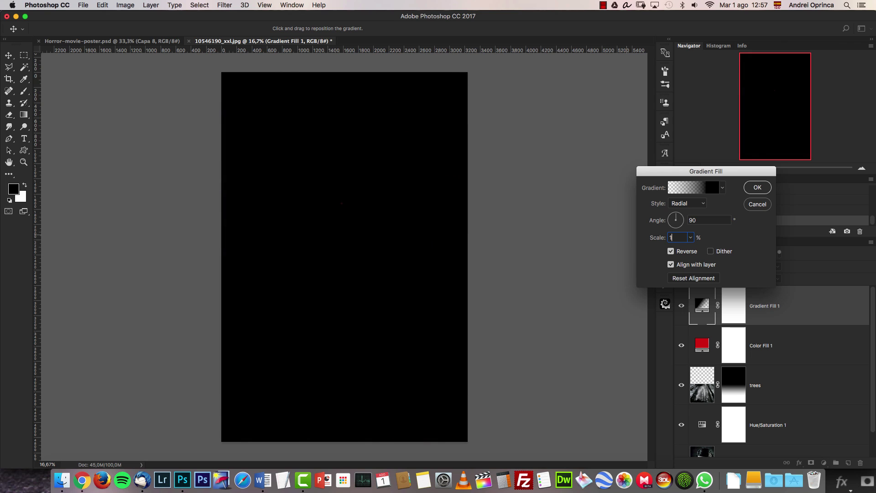
click(318, 242)
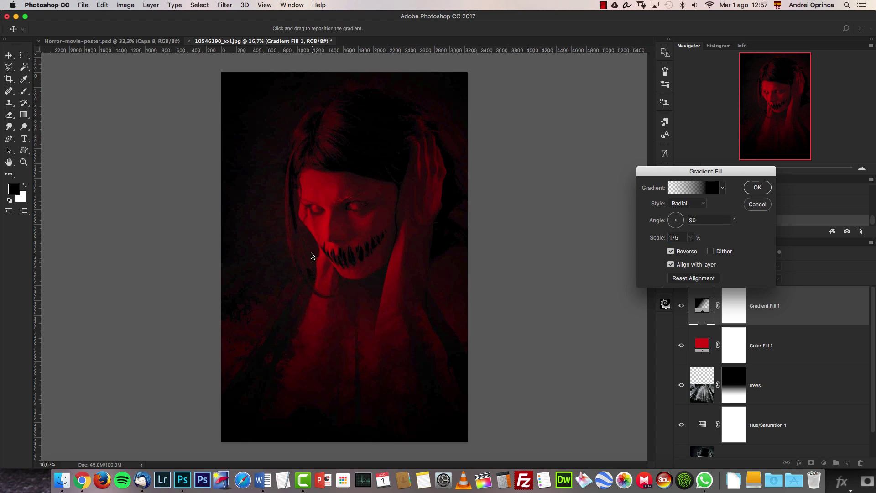
drag(318, 247, 369, 269)
click(757, 188)
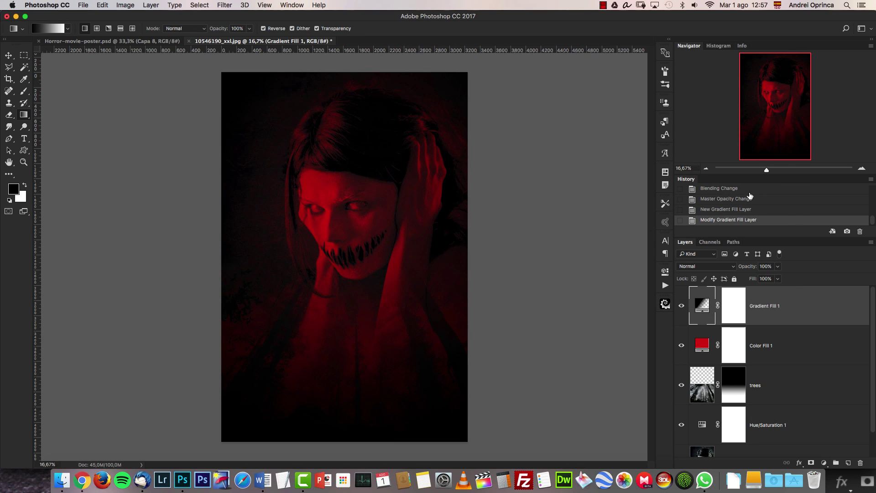
- Add a Selective Color adjustment layer above the gradient fill and set Cyan to 35% for the Whites
click(823, 462)
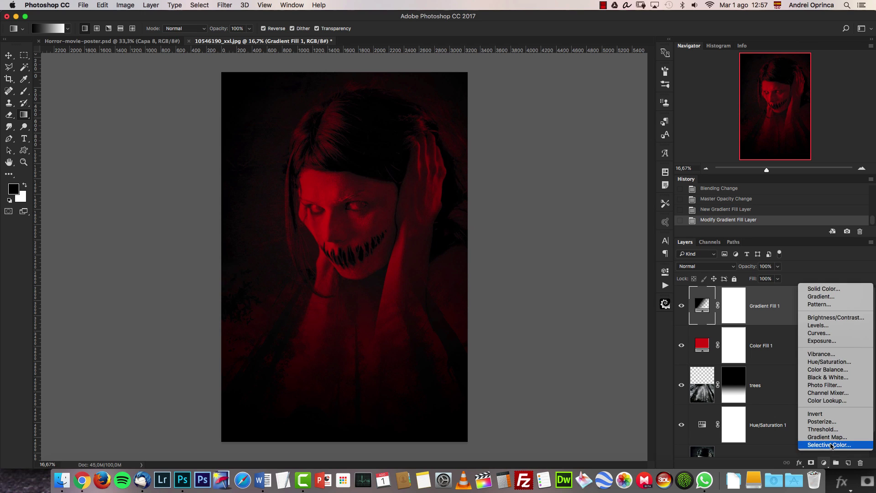
click(767, 414)
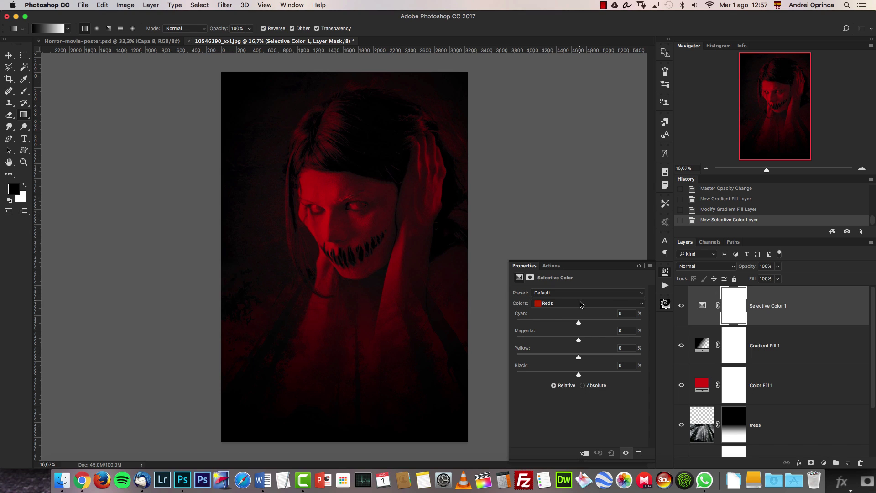
click(594, 305)
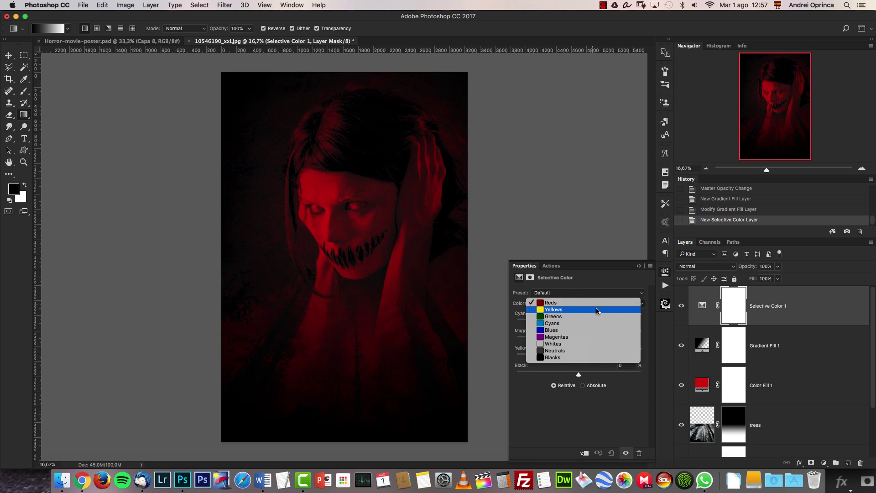
click(558, 344)
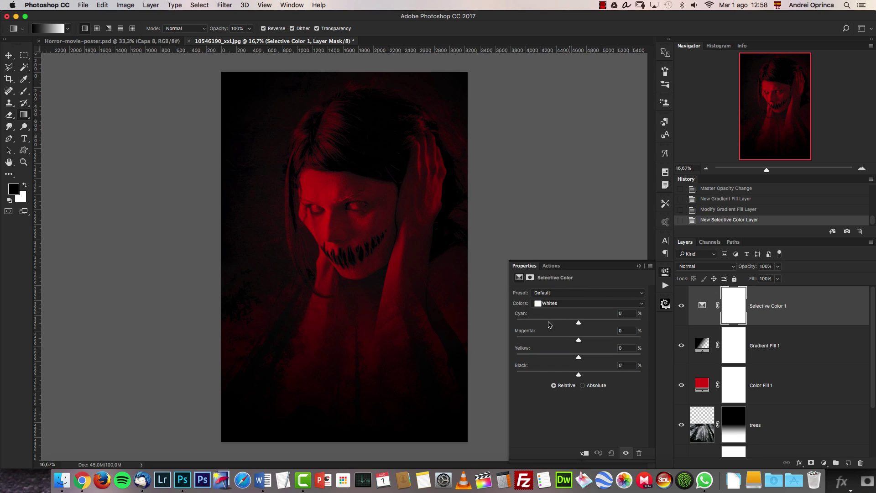
click(574, 304)
click(576, 304)
text(35)
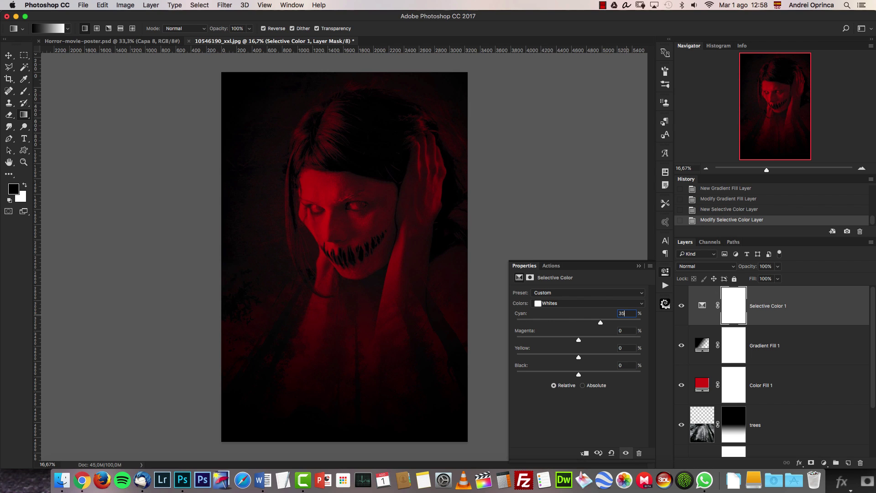
- Adjust the Blacks of the Selective Color layer to tint the shadows blue, and compare the image with and without the adjustment
click(548, 303)
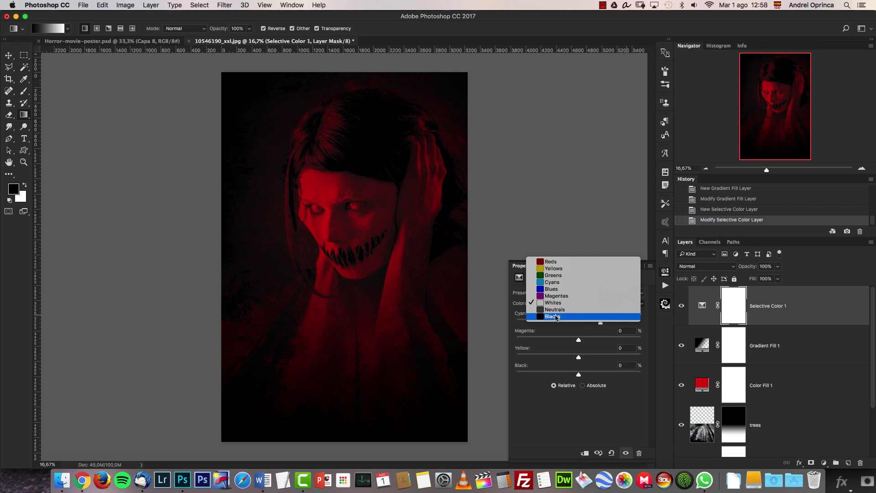
click(589, 314)
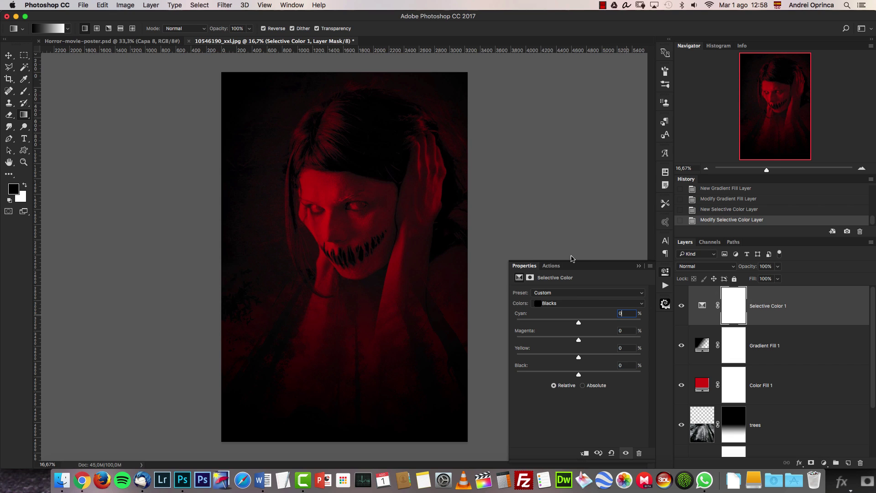
double_click(621, 314)
click(682, 305)
click(682, 306)
click(638, 266)
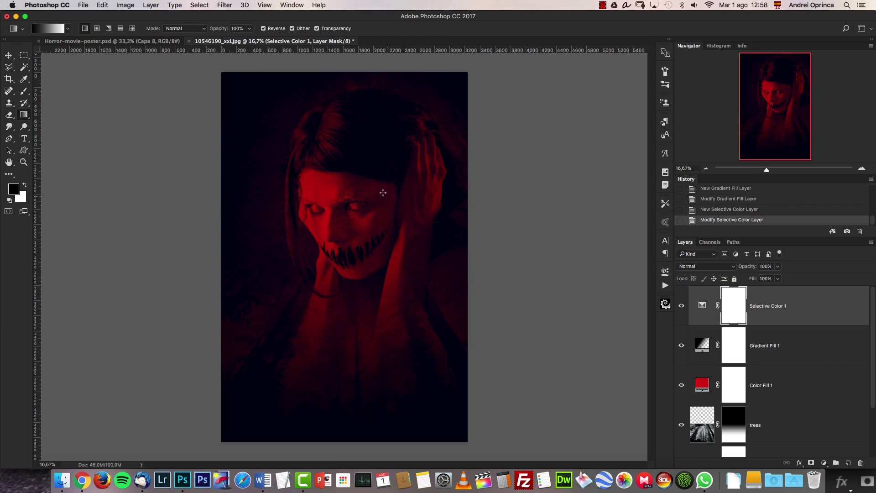
- Select the grey grunge texture layer Capa 7 in Horror-movie-poster.psd and show it alone
click(156, 42)
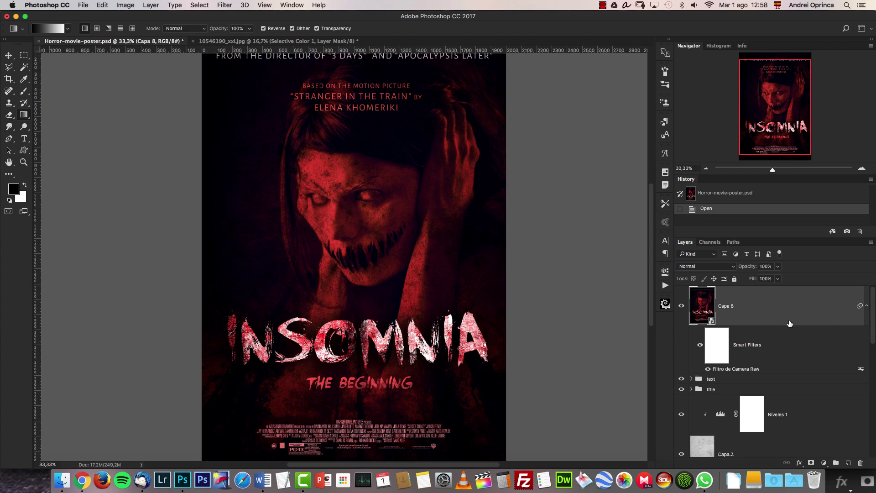
scroll(776, 355, down, 3)
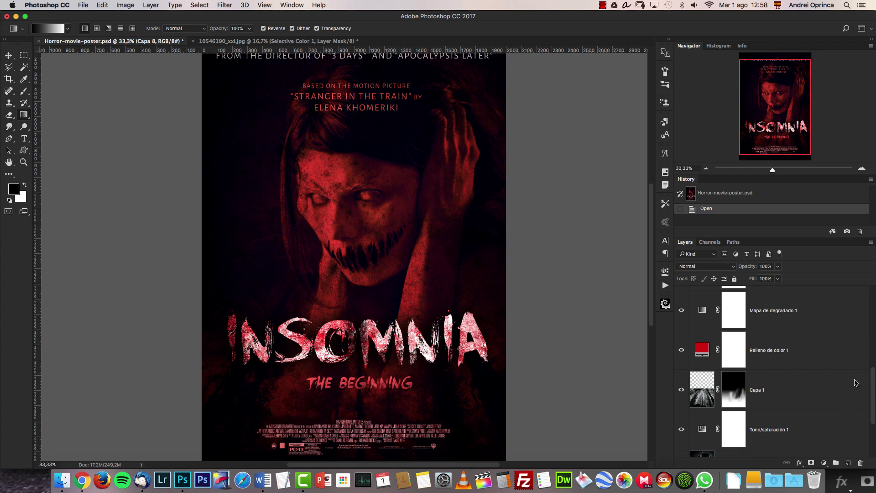
click(775, 361)
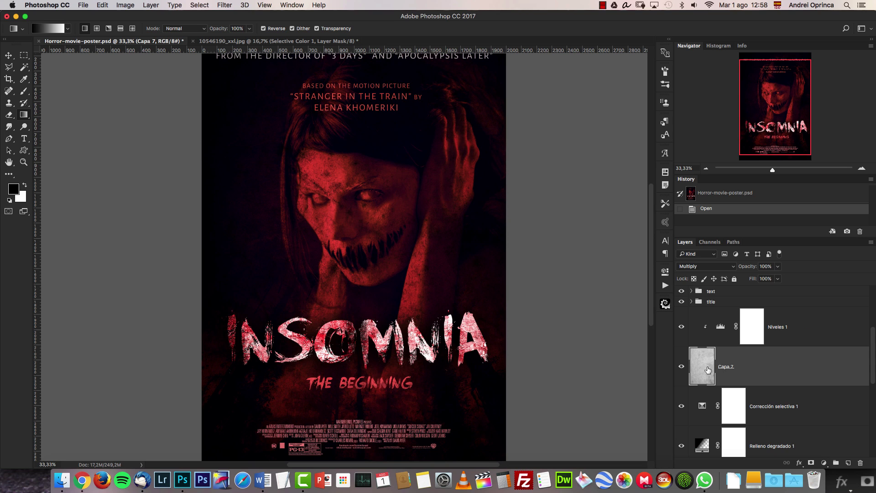
alt+click(681, 366)
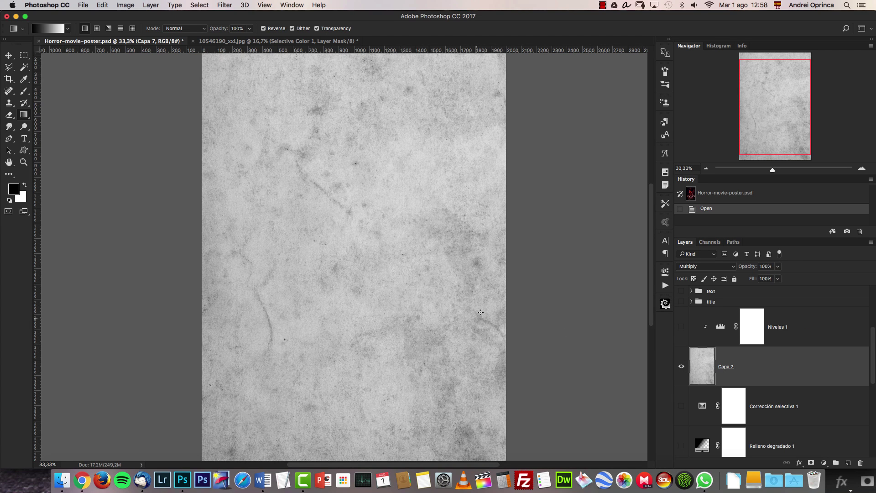
- Try to copy the texture layer into the portrait document, switch its blending to Normal and enlarge it to cover the canvas
key(v)
drag(425, 290, 386, 299)
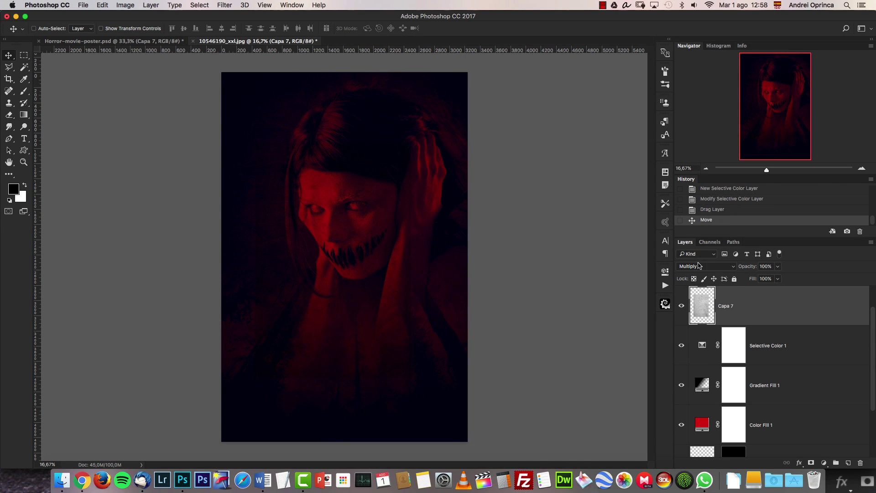
click(702, 266)
click(689, 239)
key(super+t)
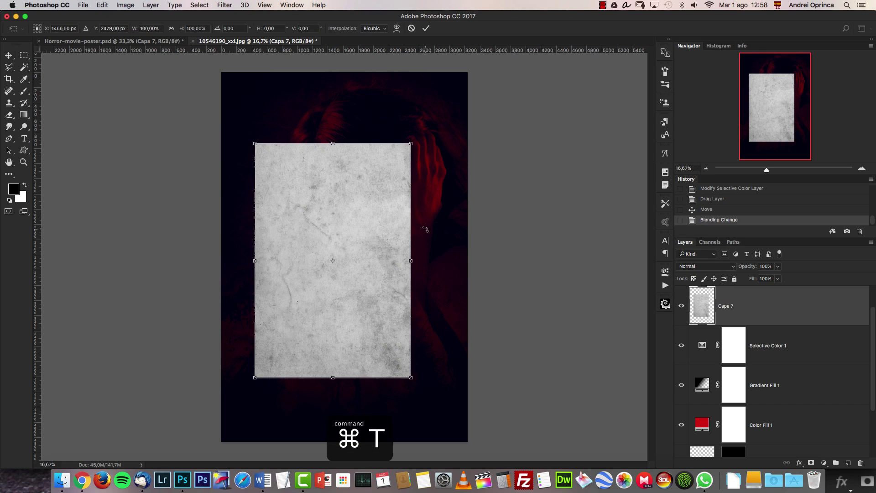
drag(415, 139, 489, 112)
key(Escape)
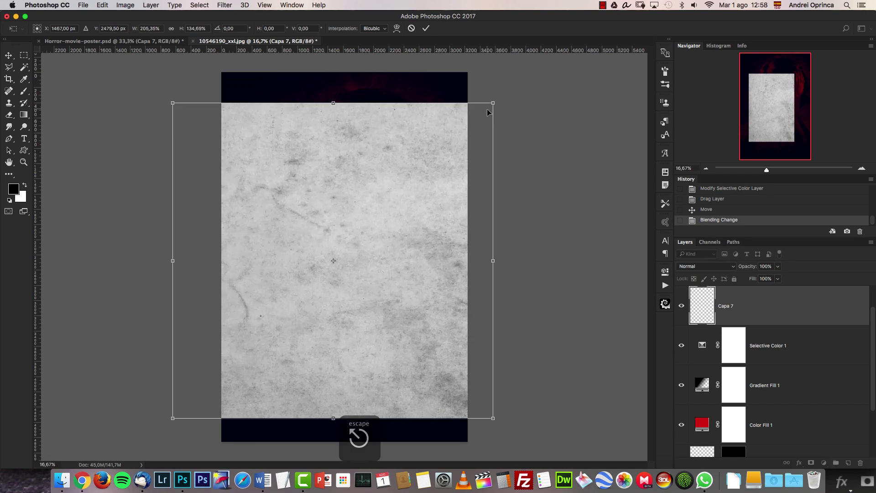
key(alt+super+z)
- Resize the portrait document to 2000 px wide by 3000 px high
key(alt+super+i)
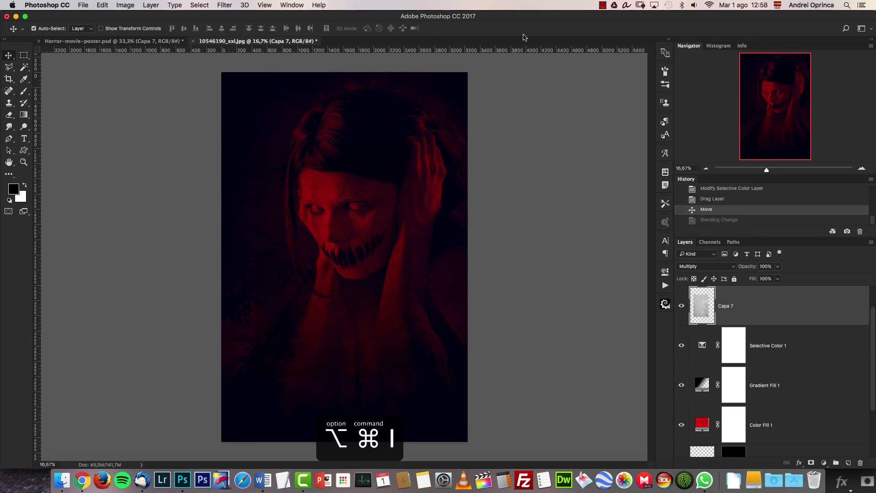
text(2000)
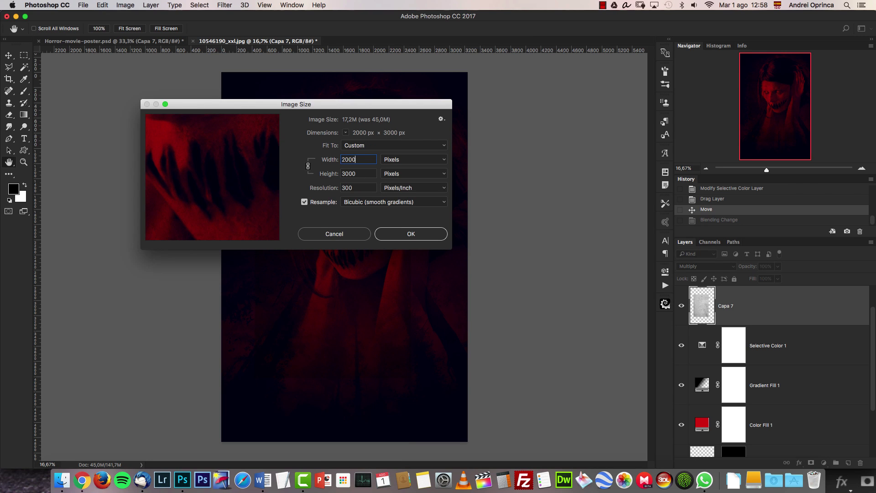
key(Return)
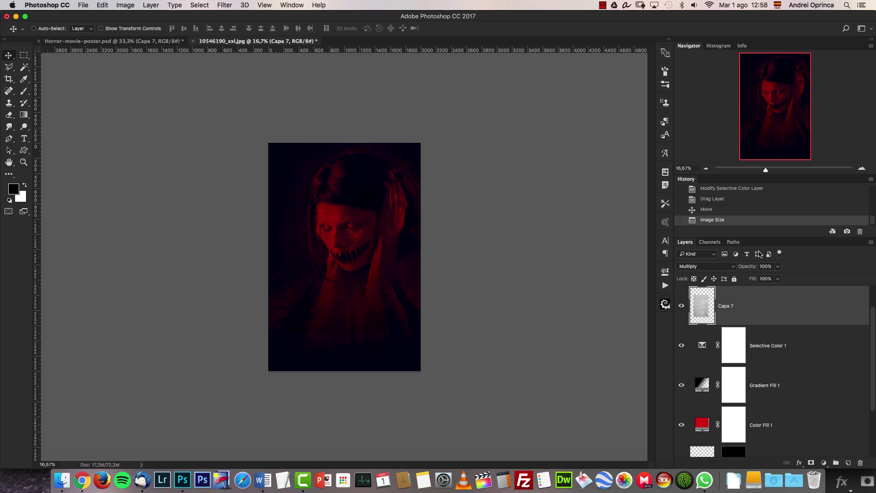
- Set the imported Capa 7 texture's blending to Normal and delete that layer from the portrait document
click(711, 266)
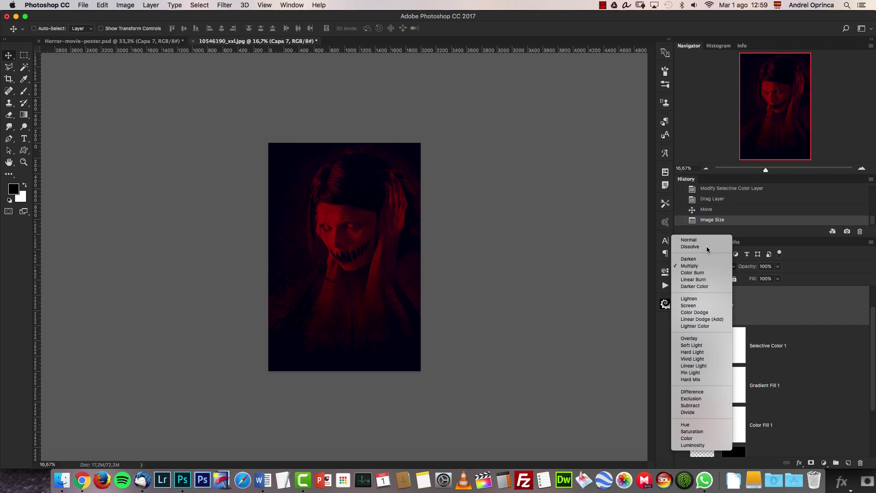
click(697, 240)
drag(826, 310, 860, 463)
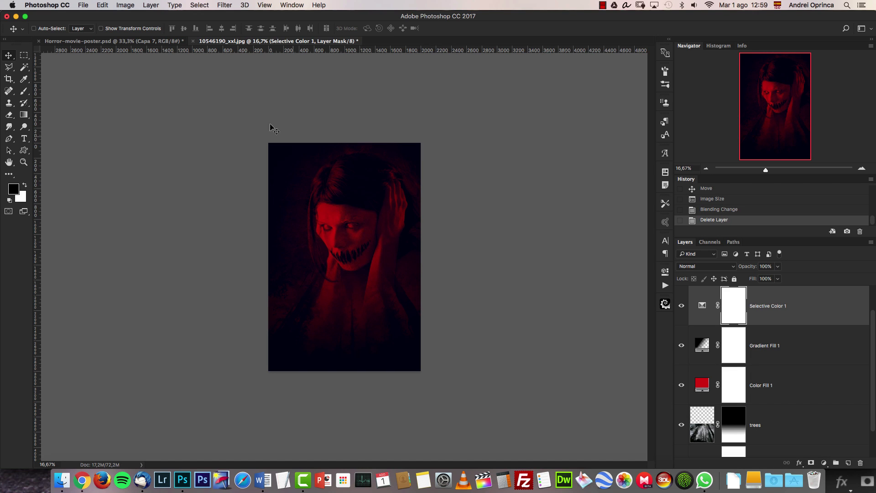
- Copy the texture from Horror-movie-poster.psd again, align it over the whole resized portrait and blend it with Multiply
click(133, 41)
drag(349, 219, 350, 262)
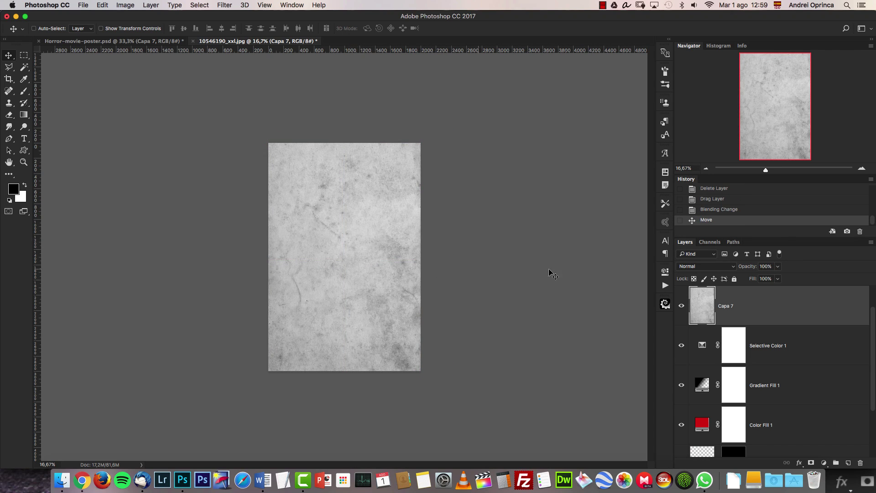
click(703, 267)
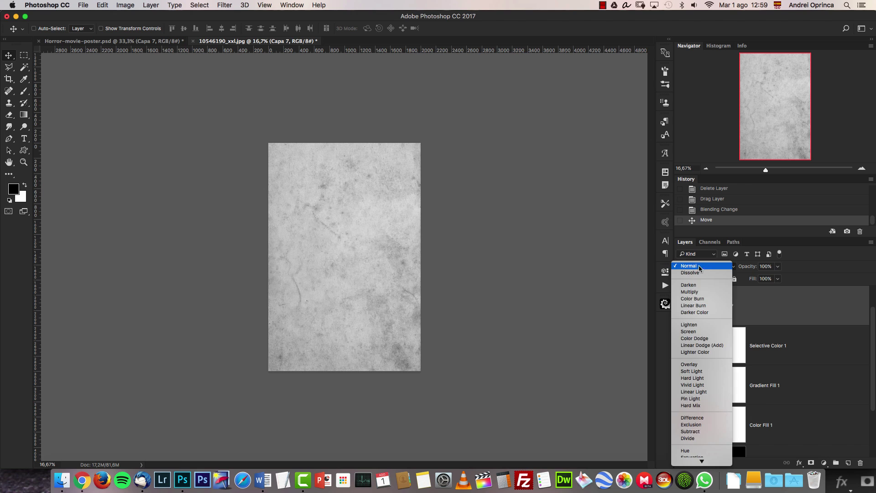
click(694, 292)
click(861, 170)
click(862, 170)
click(681, 310)
click(681, 309)
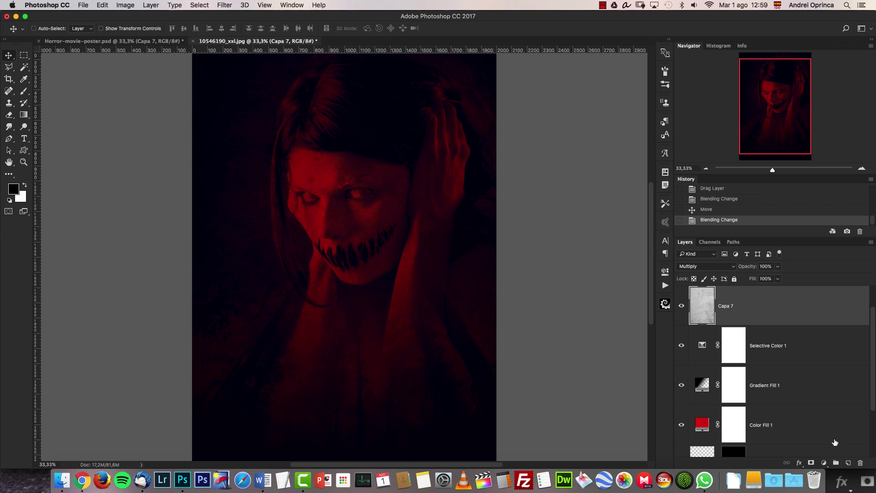
- Add a Levels adjustment layer above the texture and rename the Capa 7 layer "texture 1"
click(823, 462)
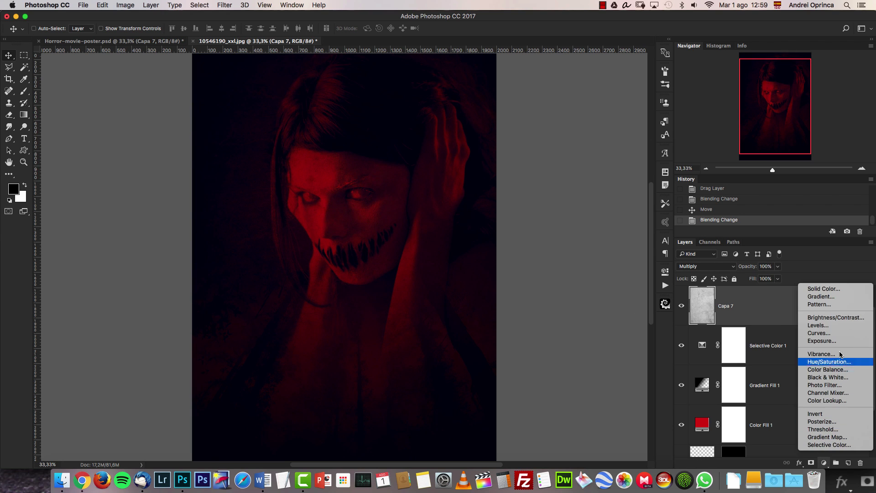
click(818, 326)
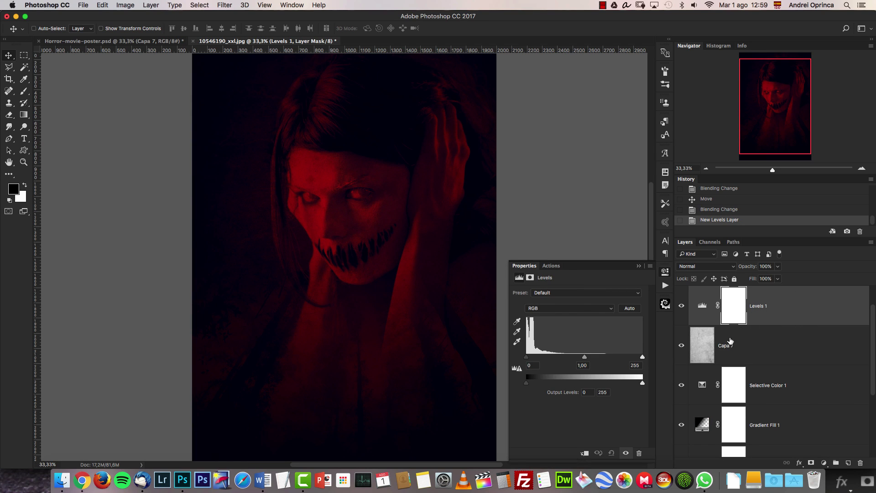
double_click(725, 345)
text(texture 1)
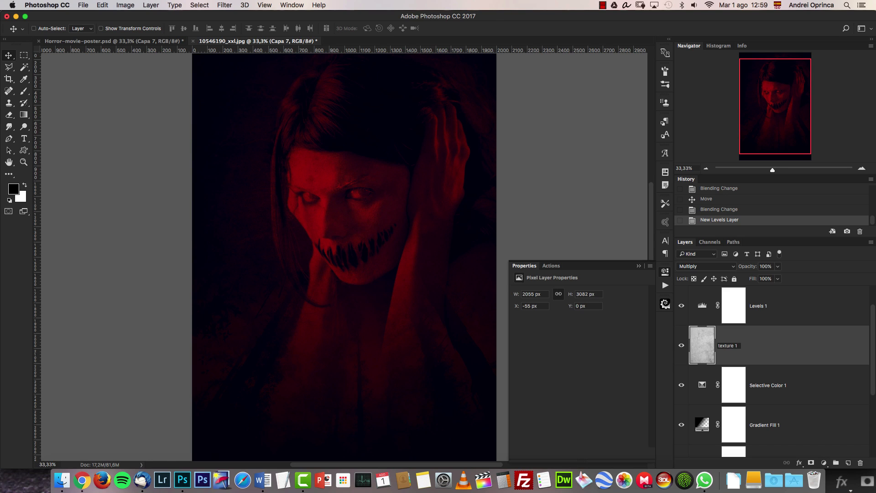
key(Return)
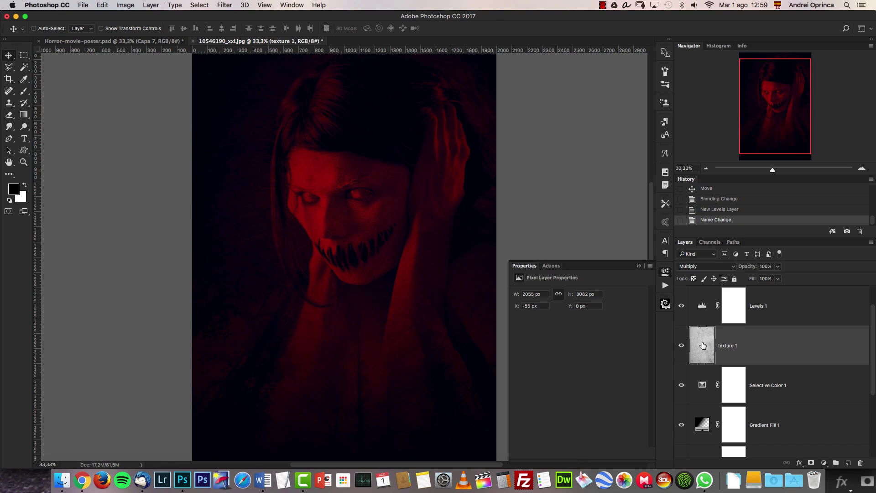
- Clip the Levels layer to texture 1 and boost its contrast with input levels 76 and 207 and darker midtones
alt+click(776, 324)
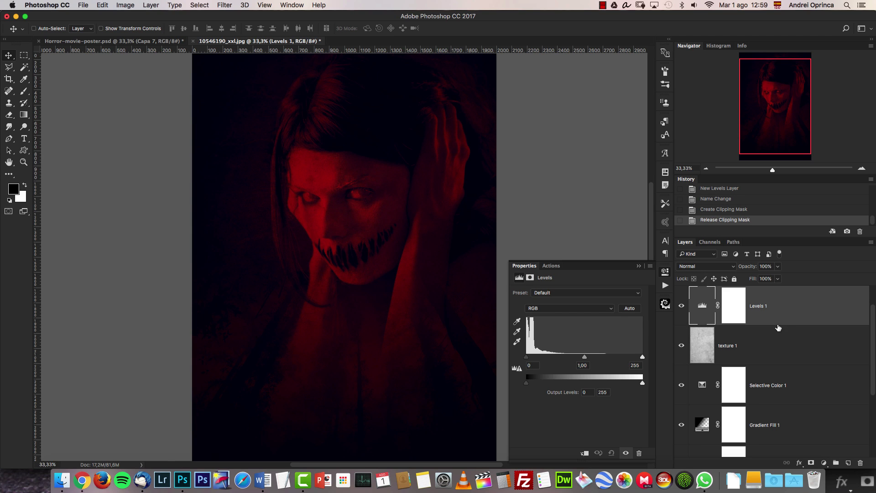
alt+click(775, 323)
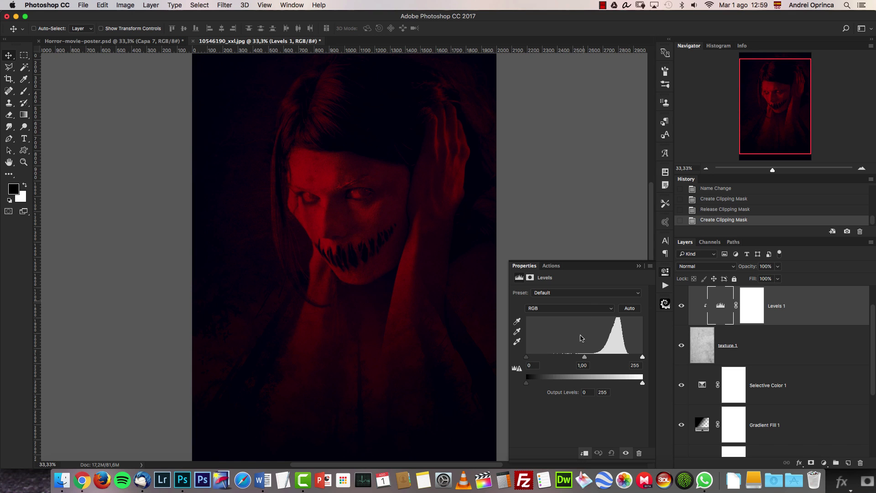
drag(643, 357, 621, 359)
drag(527, 358, 561, 358)
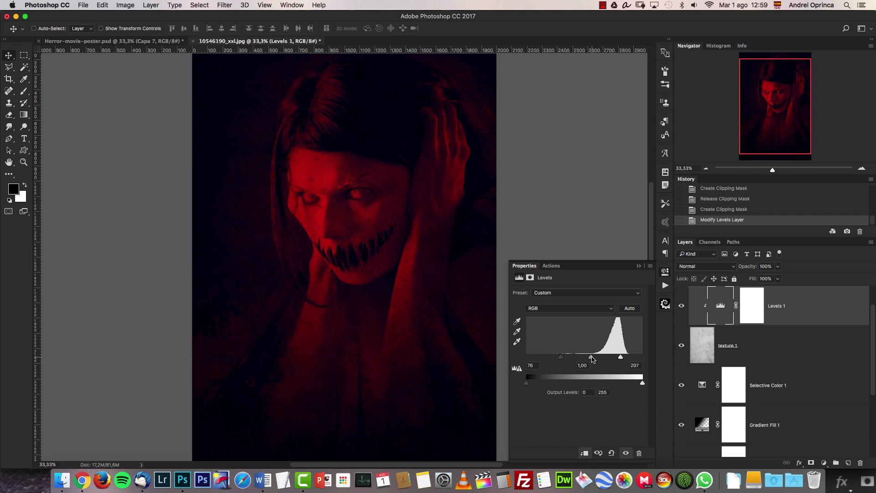
mouse_move(603, 358)
mouse_down()
mouse_move(585, 358)
mouse_move(605, 360)
mouse_up()
click(639, 266)
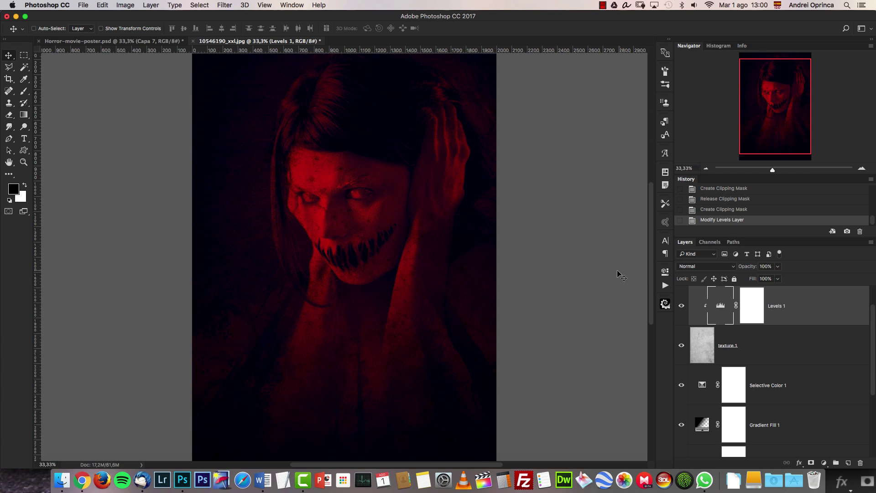
click(681, 345)
- Add the title text "Insomnia" in the Face Your Fears font near the poster's left edge, below the face
click(24, 138)
click(120, 28)
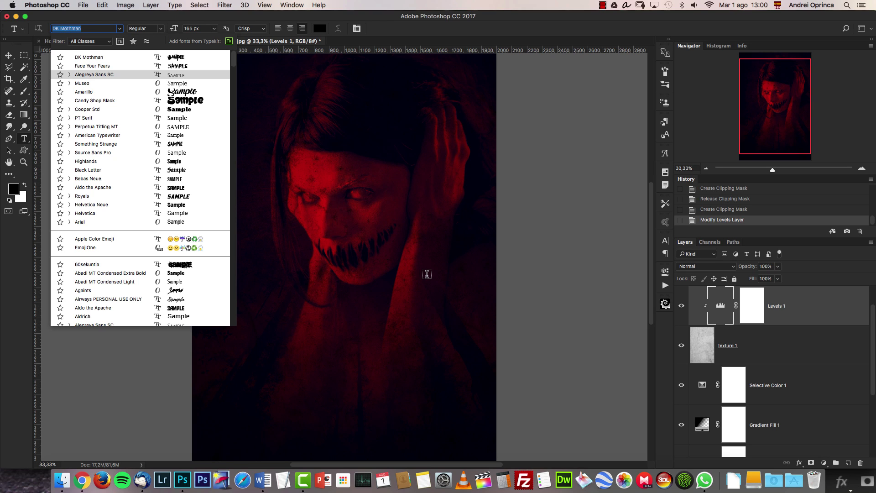
click(104, 67)
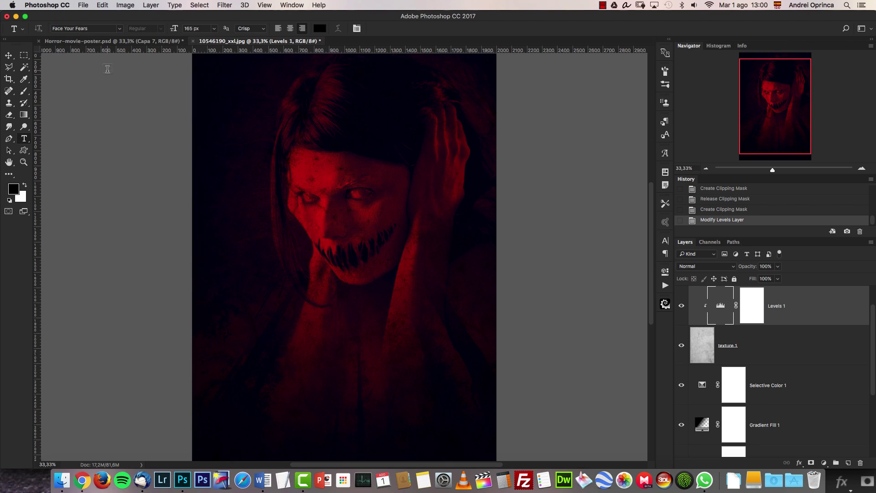
click(237, 310)
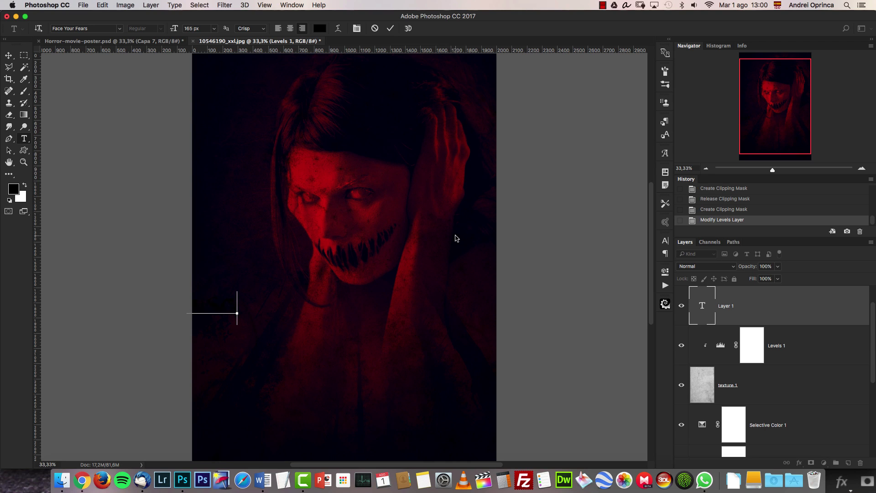
- Recolour the Insomnia title white and move it to the middle of the poster below the face
double_click(702, 306)
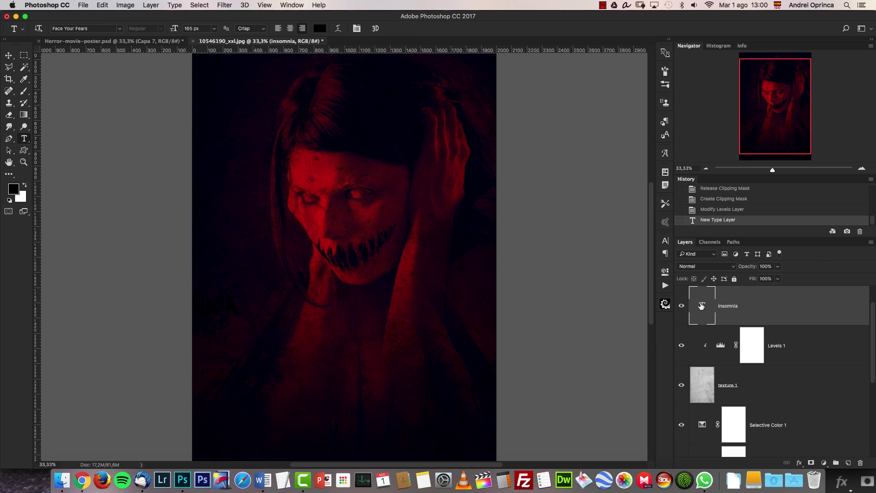
click(25, 185)
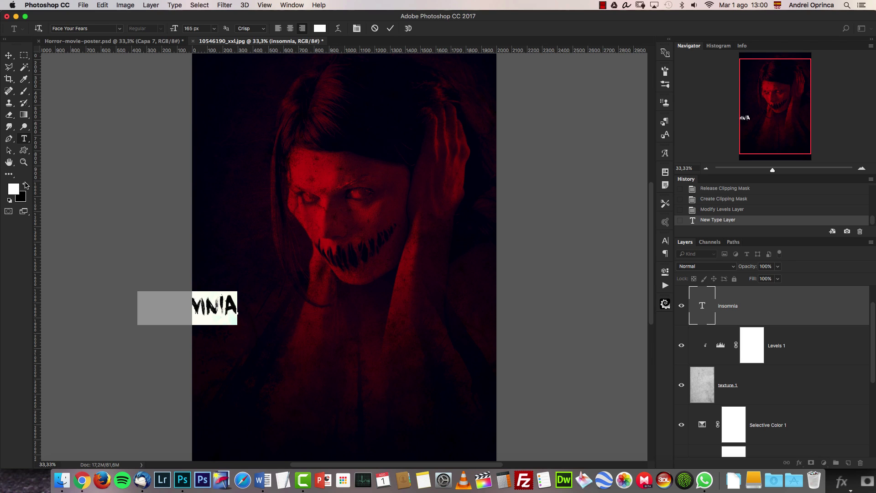
click(9, 56)
drag(231, 273, 397, 283)
- Set the Insomnia title's font size to 400 px and re-centre it horizontally on the poster
scroll(369, 308, down, 2)
double_click(703, 308)
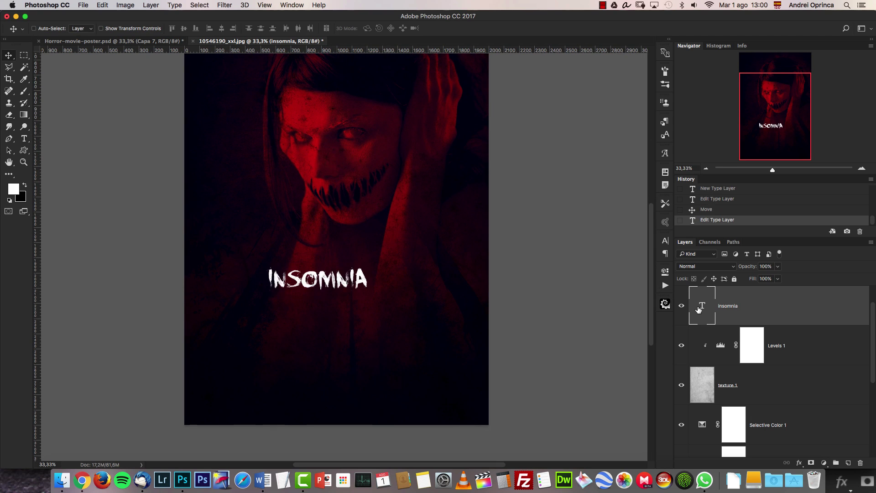
double_click(702, 306)
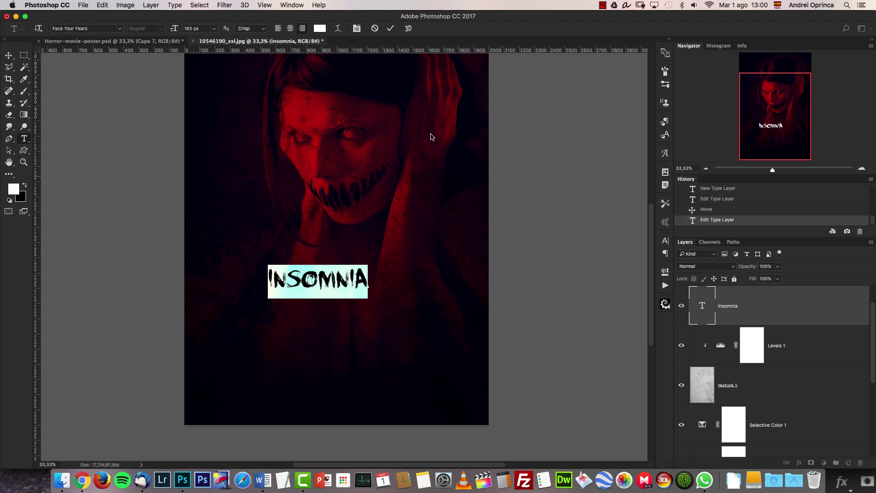
key(super+a)
text(400)
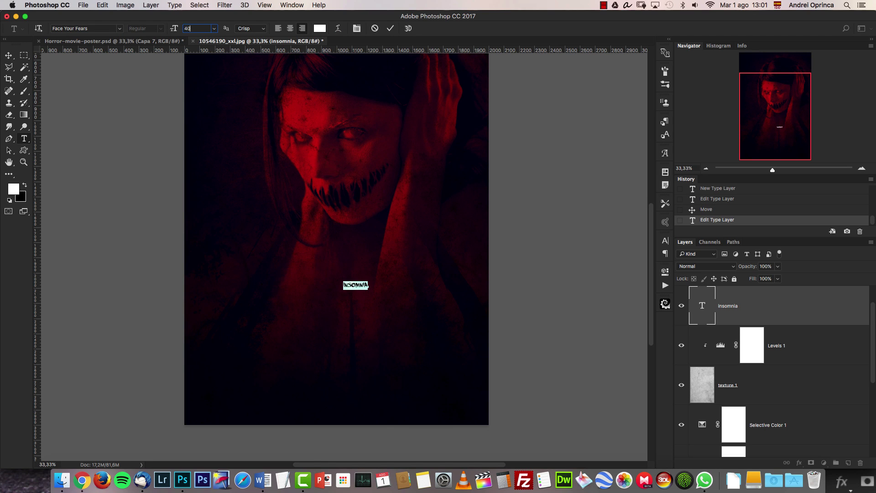
click(9, 56)
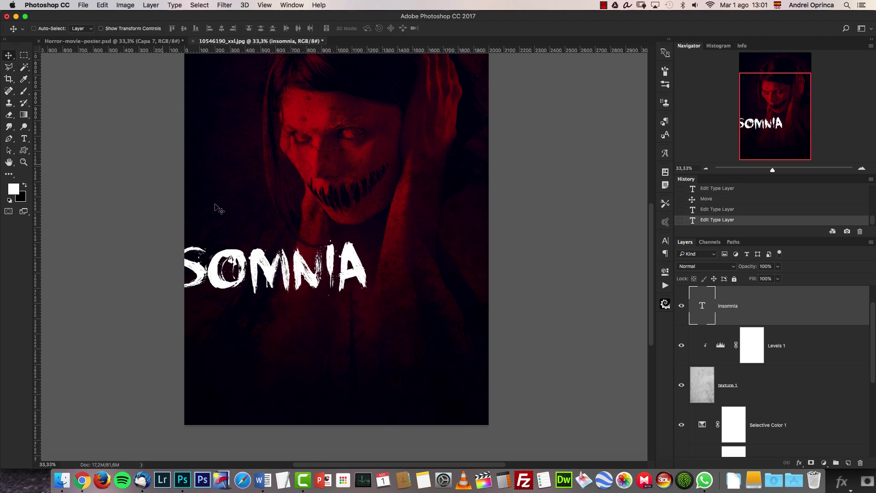
drag(271, 265, 357, 283)
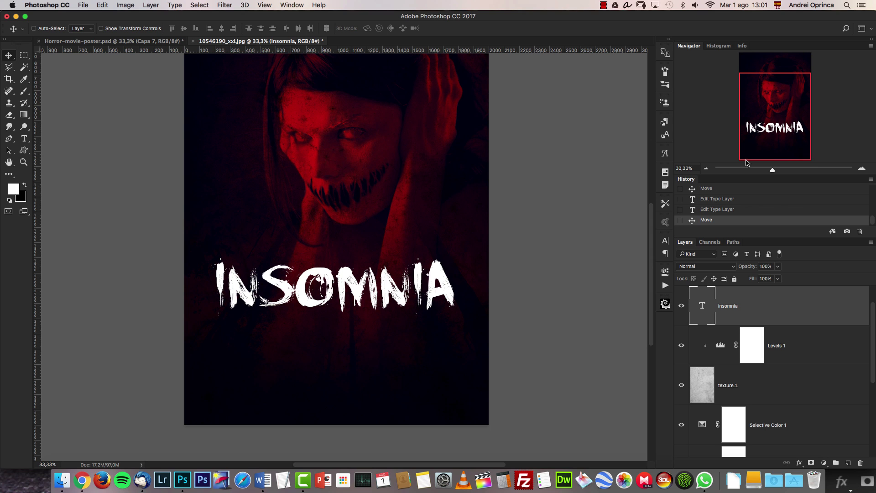
click(862, 170)
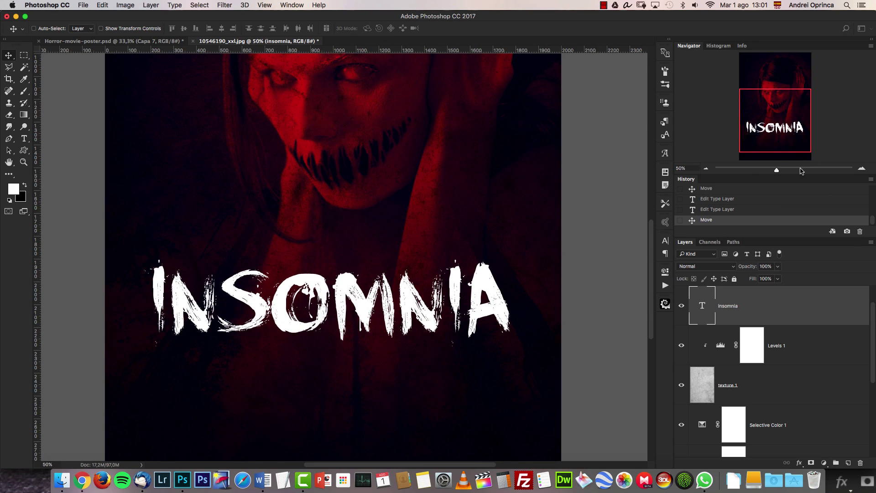
click(706, 168)
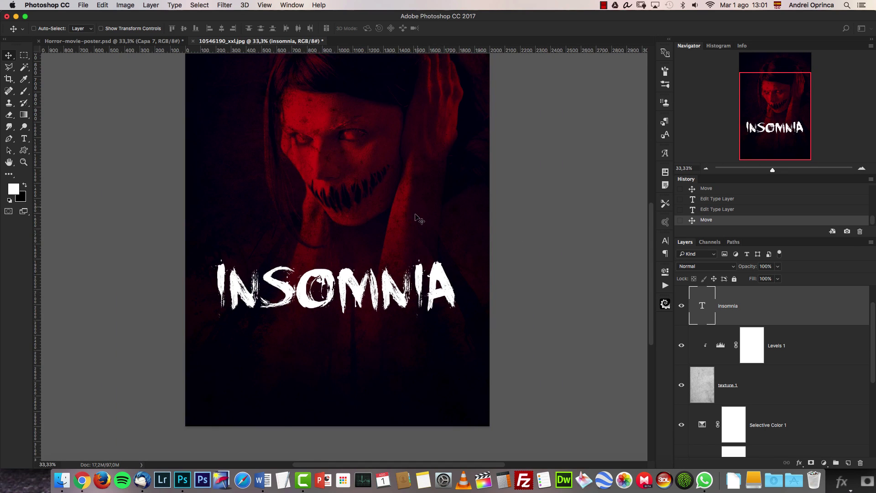
scroll(420, 215, up, 3)
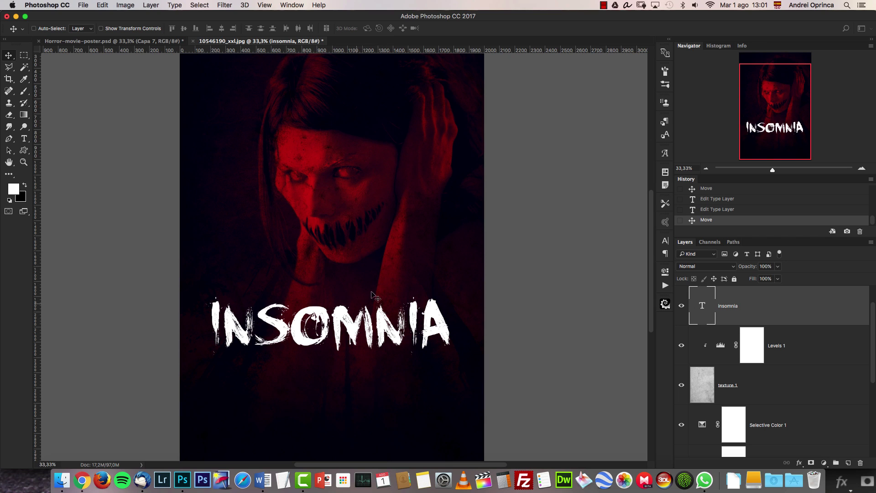
- Cut the whole black-stained plaster wall photo, close its file without saving and paste it above the Insomnia text layer
key(super+o)
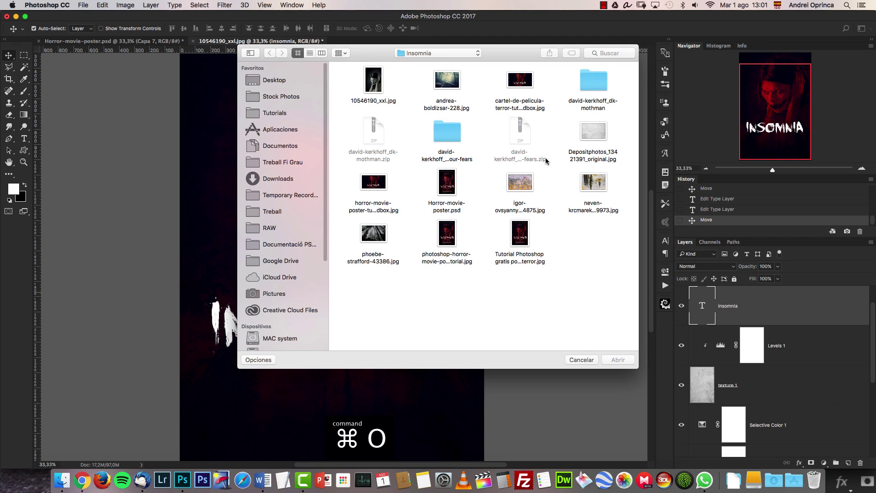
click(590, 191)
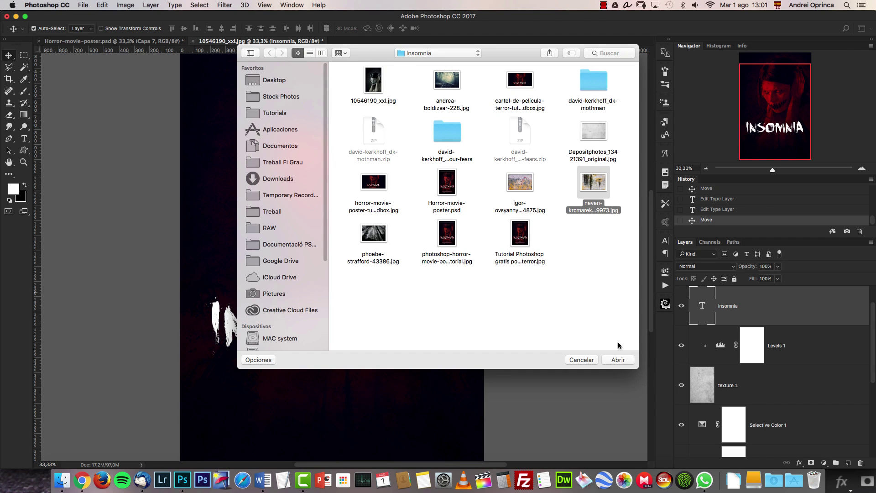
click(619, 360)
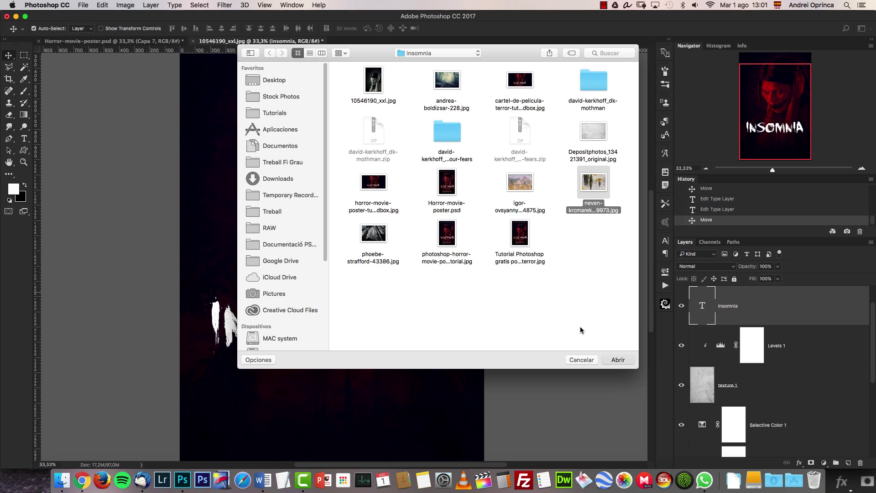
key(super+a)
key(super+x)
key(super+w)
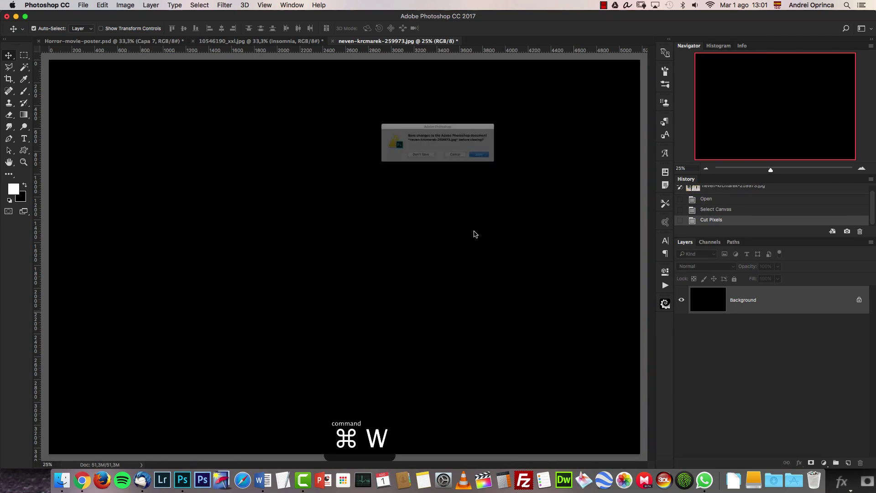
click(419, 219)
key(super+v)
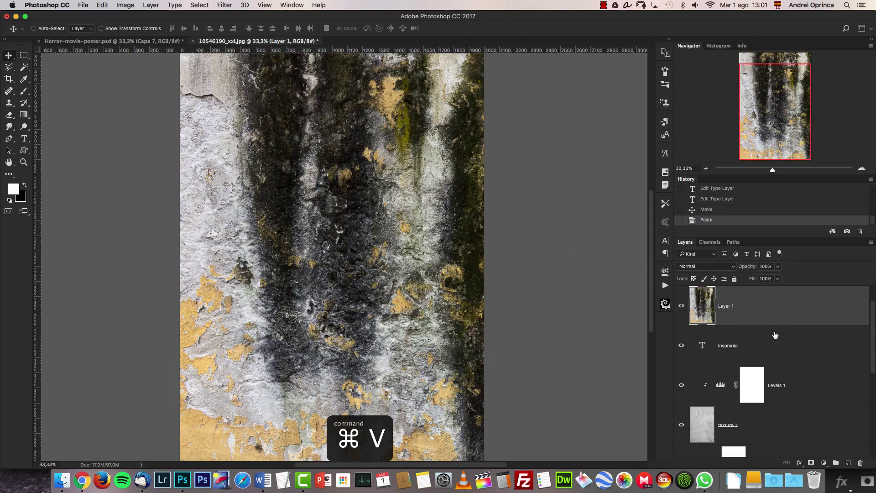
- Shift the pasted wall texture up and to the left, and clip it to the Insomnia text layer
alt+click(768, 326)
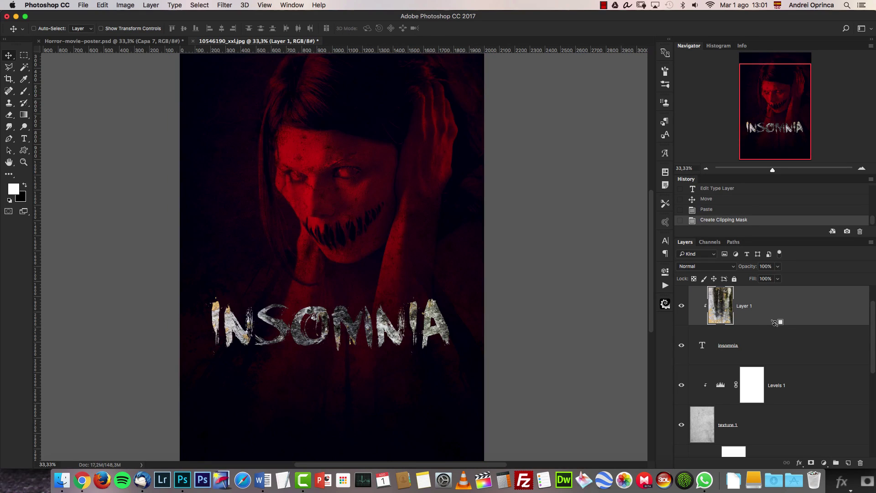
alt+click(779, 326)
drag(453, 253, 296, 184)
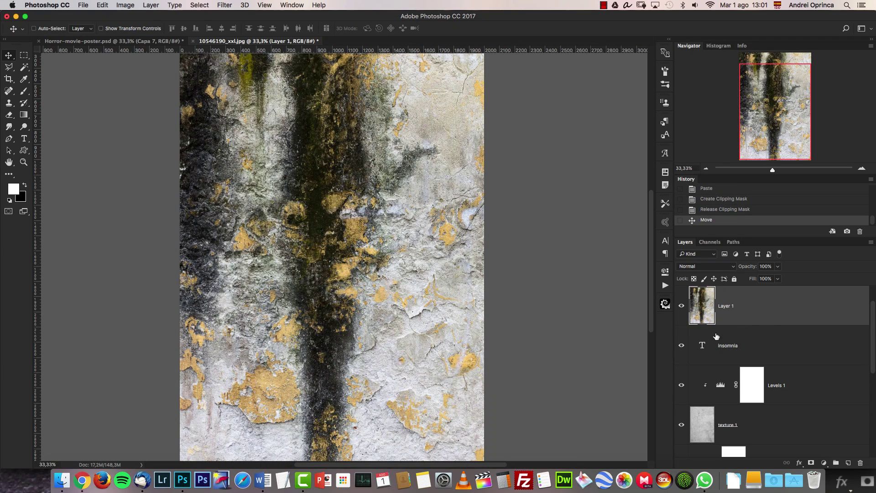
alt+click(743, 323)
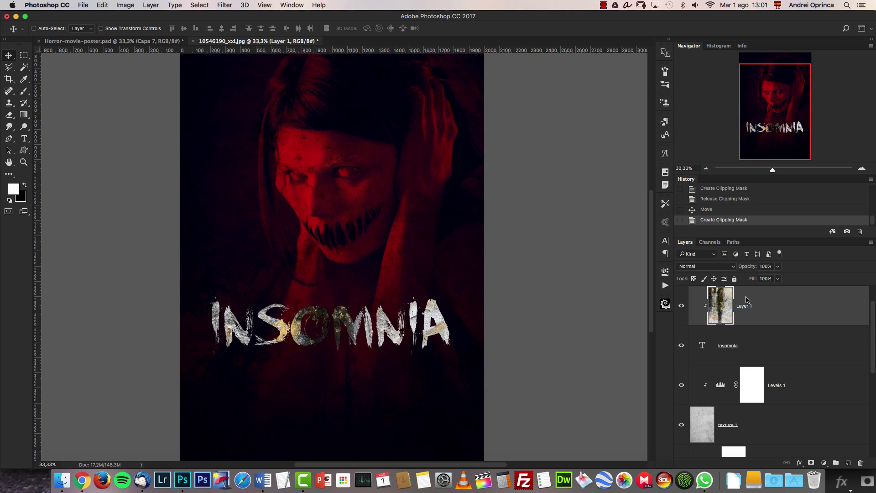
- Scale the clipped wall texture down to about the poster's width and position it so it covers the whole title
click(706, 168)
key(super+t)
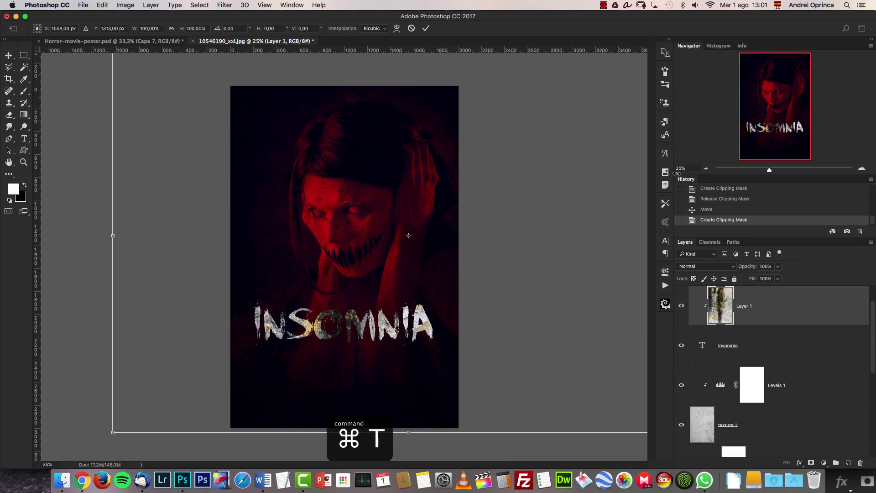
click(706, 168)
drag(582, 111, 393, 239)
drag(330, 294, 370, 263)
click(862, 169)
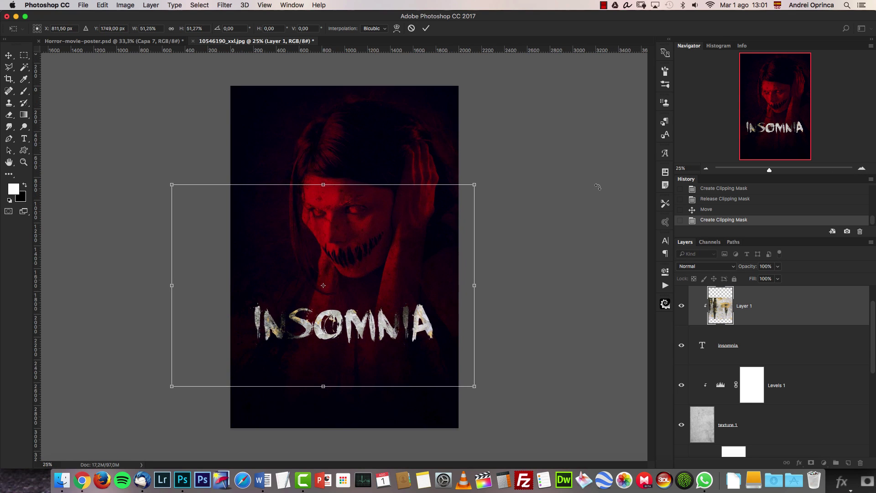
drag(477, 181, 447, 229)
drag(170, 387, 197, 370)
drag(375, 280, 401, 272)
key(Return)
- Try shifting the clipped wall texture inside the title letters and undo the shift
key(cmd+1)
drag(371, 348, 446, 119)
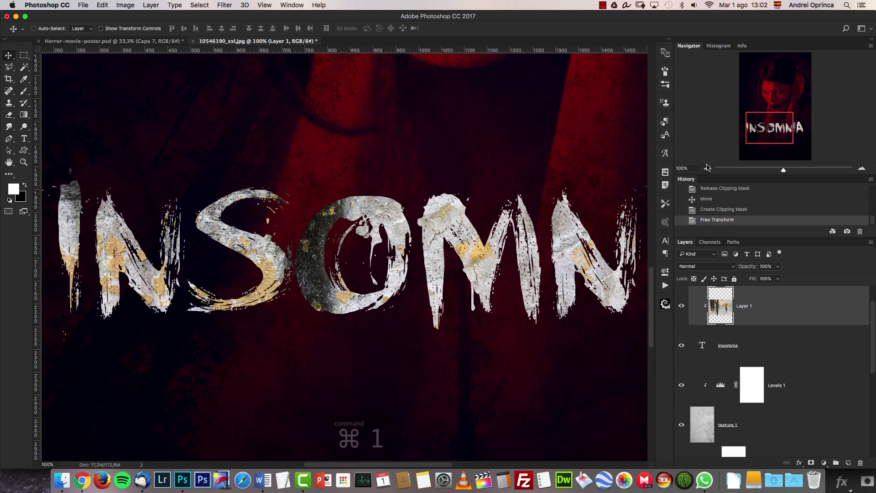
key(cmd+minus)
key(cmd+minus)
key(cmd+minus)
drag(394, 291, 416, 302)
key(cmd+x)
key(cmd+z)
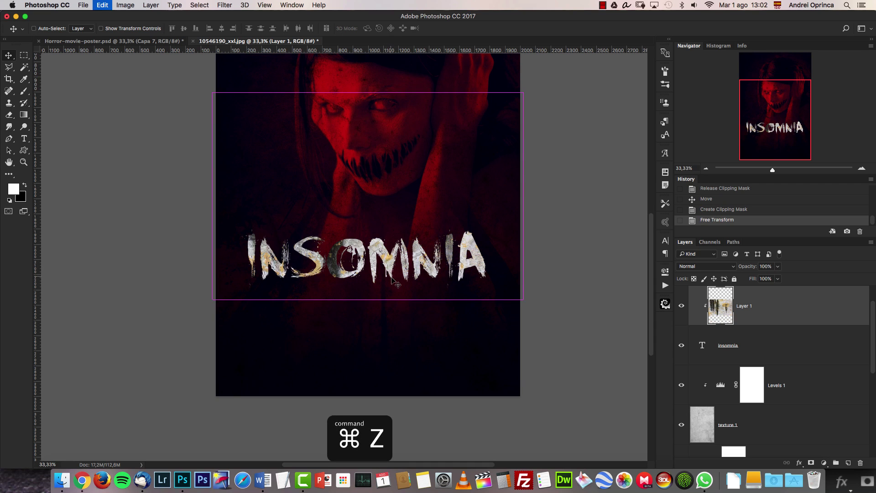
- Desaturate the wall texture clipped to the Insomnia title
click(861, 169)
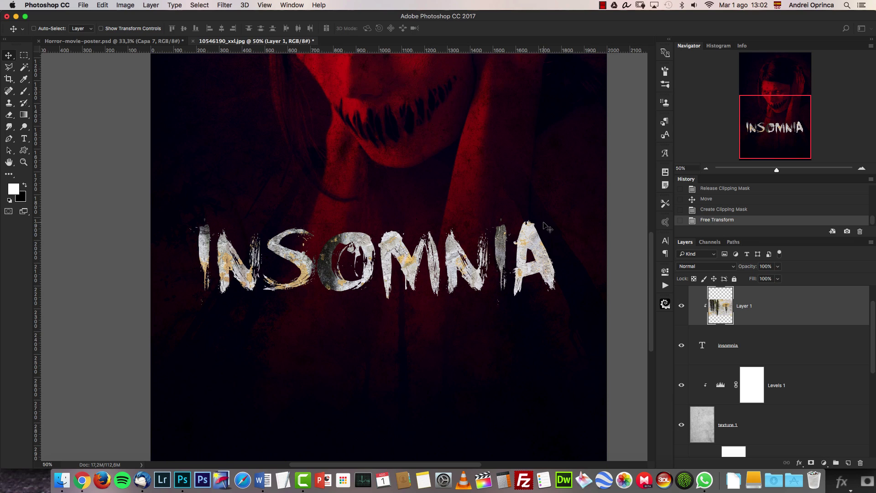
key(shift+super+u)
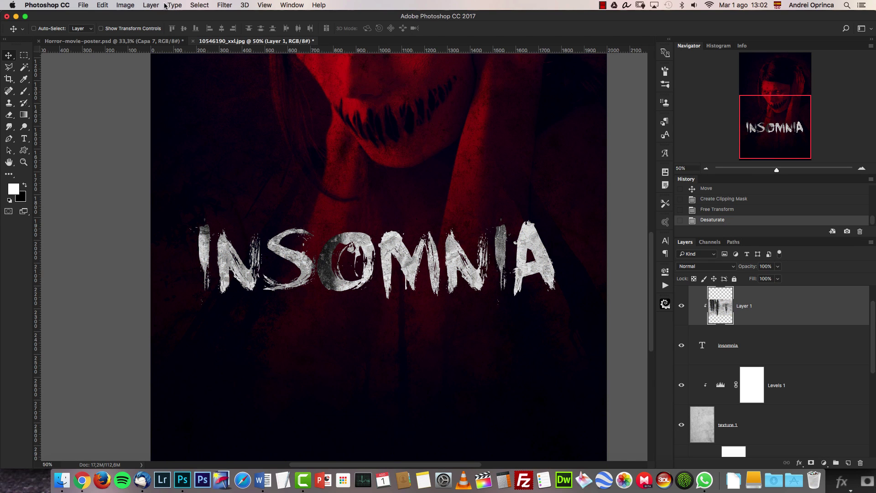
click(125, 5)
mouse_move(125, 5)
mouse_move(142, 30)
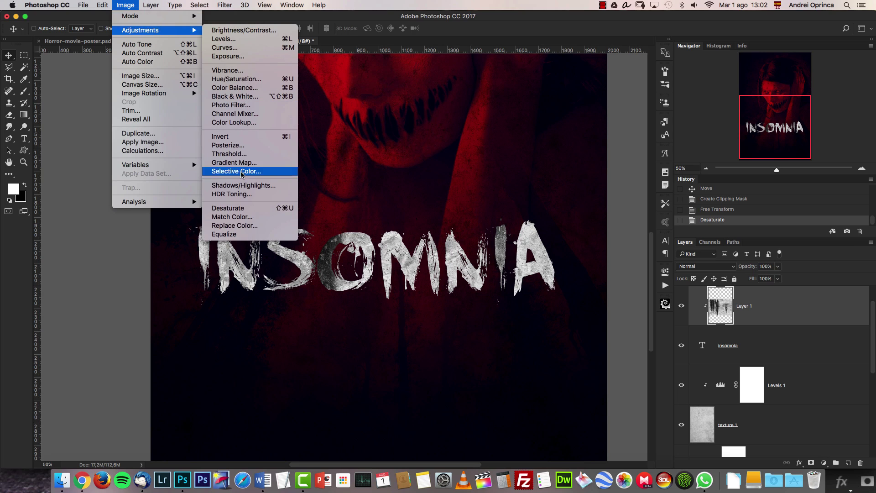
click(799, 306)
key(super+o)
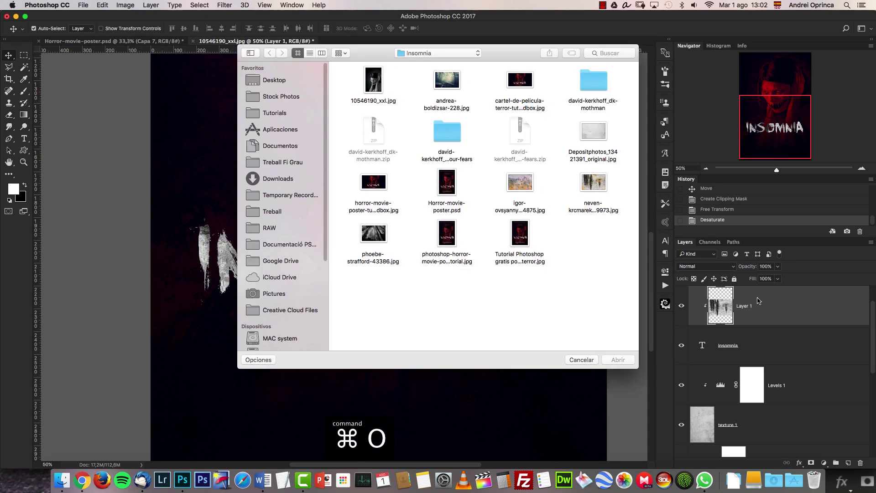
click(594, 183)
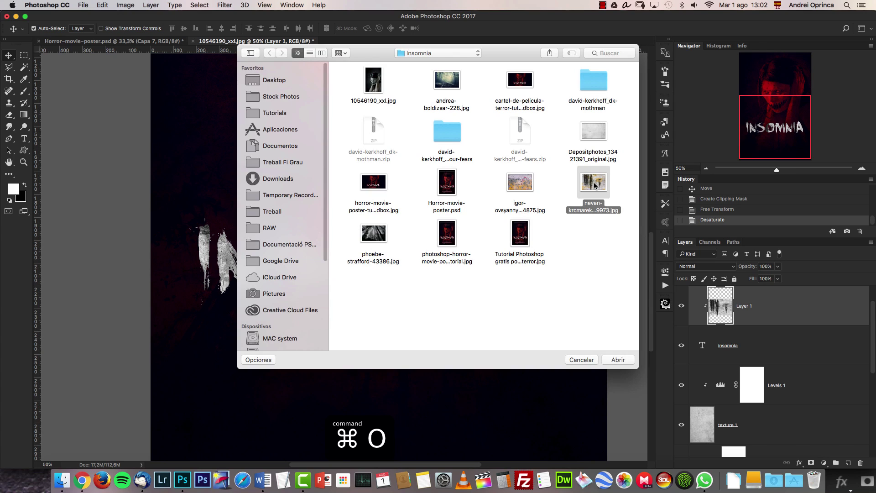
click(620, 360)
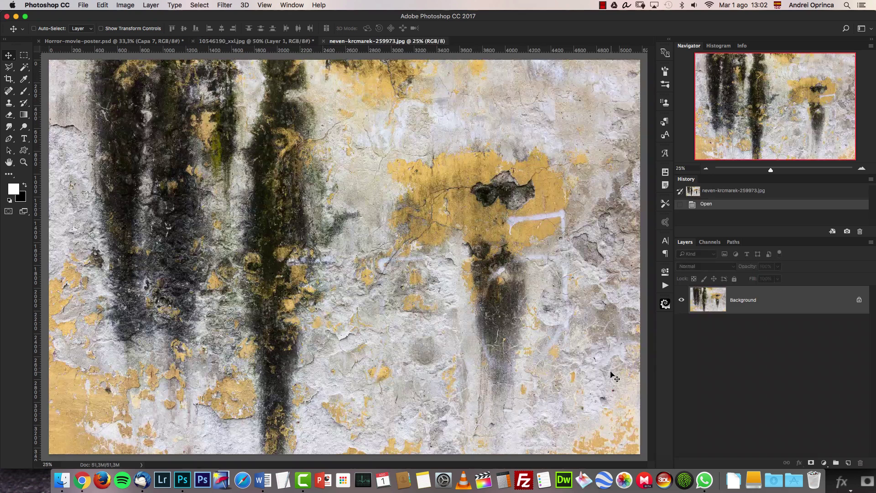
key(super+w)
- Open igor-ovsyannykov-194875.jpg, cut its entire image to the clipboard and close the file
key(super+o)
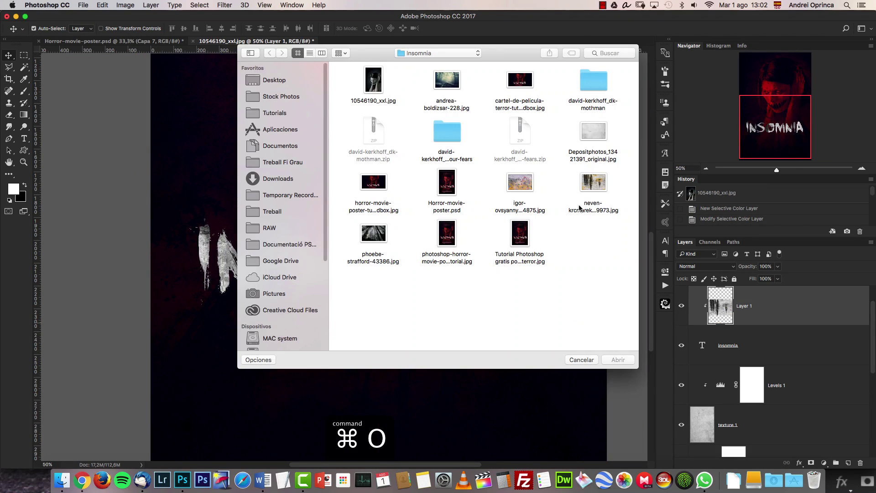
click(522, 184)
click(624, 360)
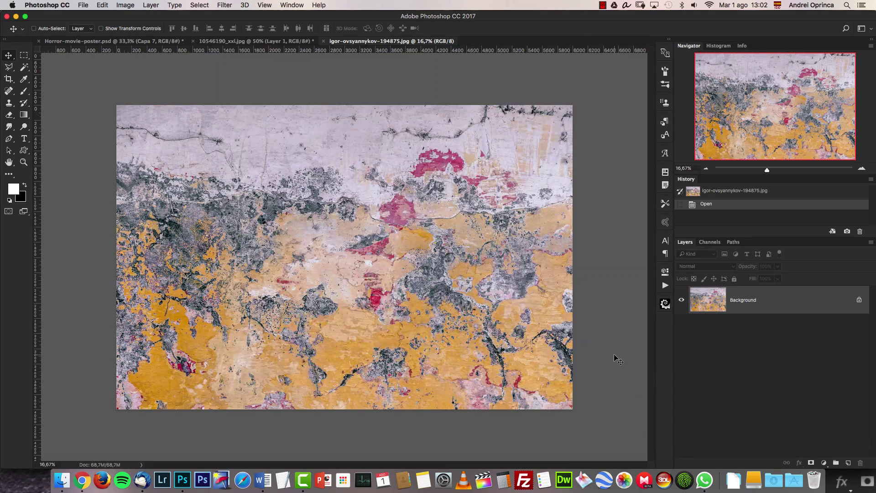
key(super+a)
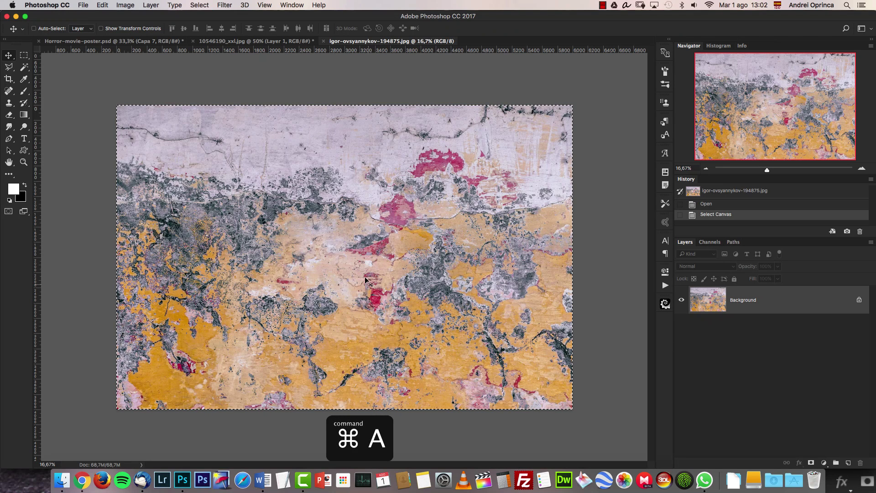
key(super+x)
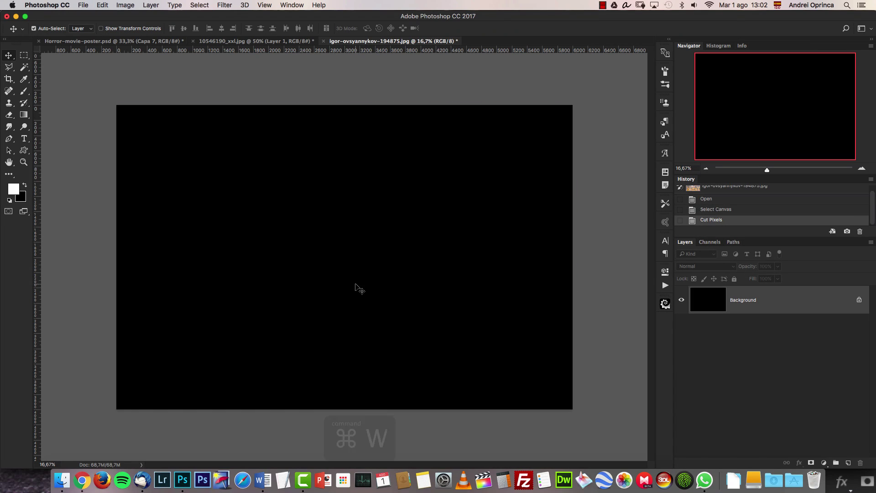
key(super+w)
click(407, 165)
- Paste the colorful peeling wall texture above the desaturated one in the poster and clip it to the Insomnia title
key(super+v)
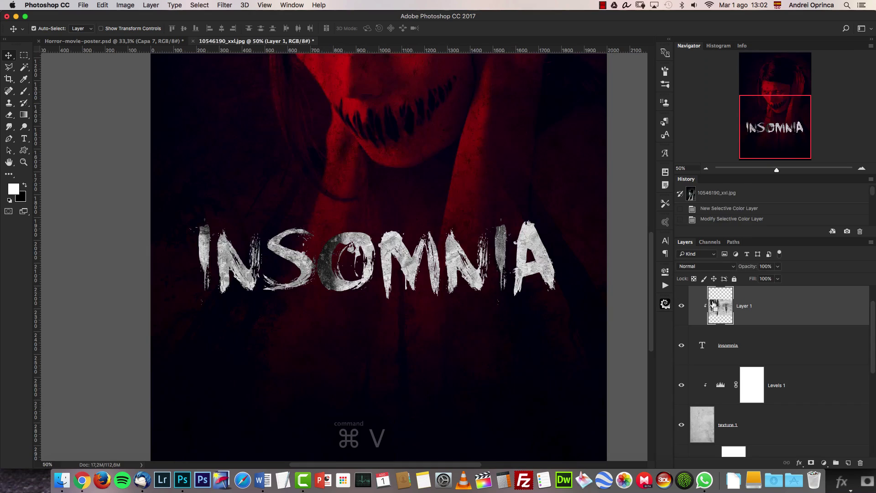
key(super+v)
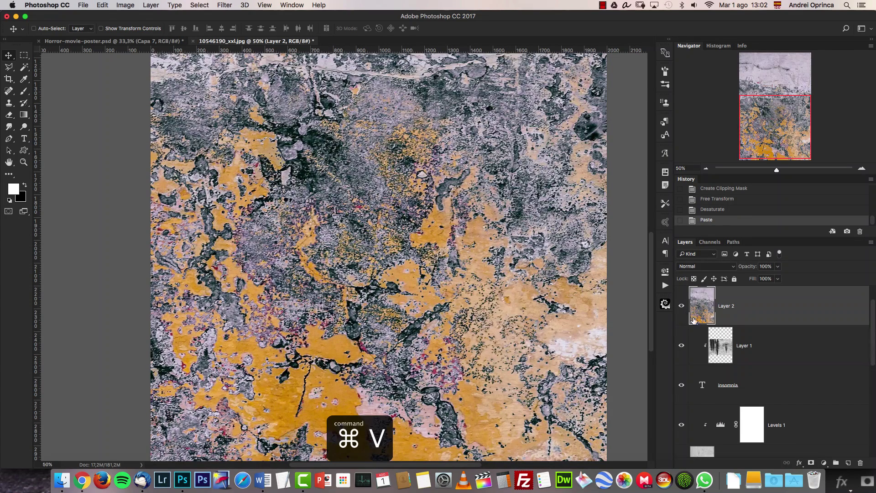
alt+click(786, 324)
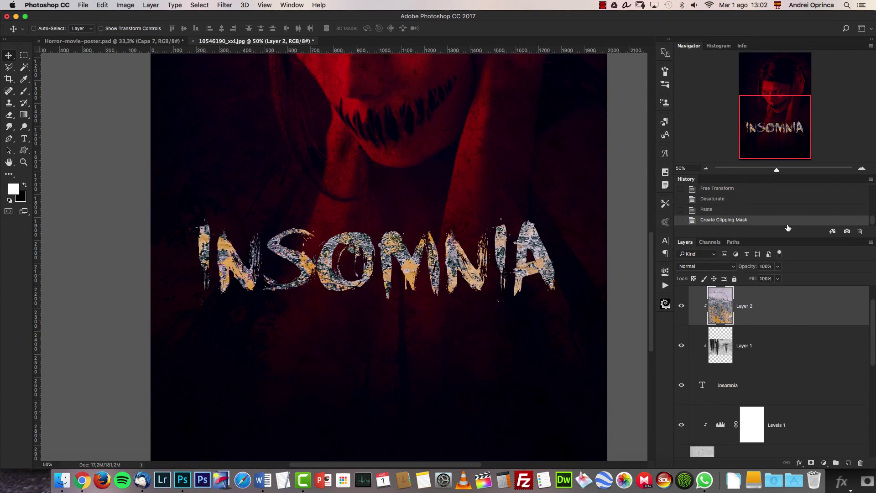
- Scale the new clipped wall texture down to slightly wider than the poster and position it over the whole title
click(706, 169)
click(706, 169)
click(706, 169)
key(super+t)
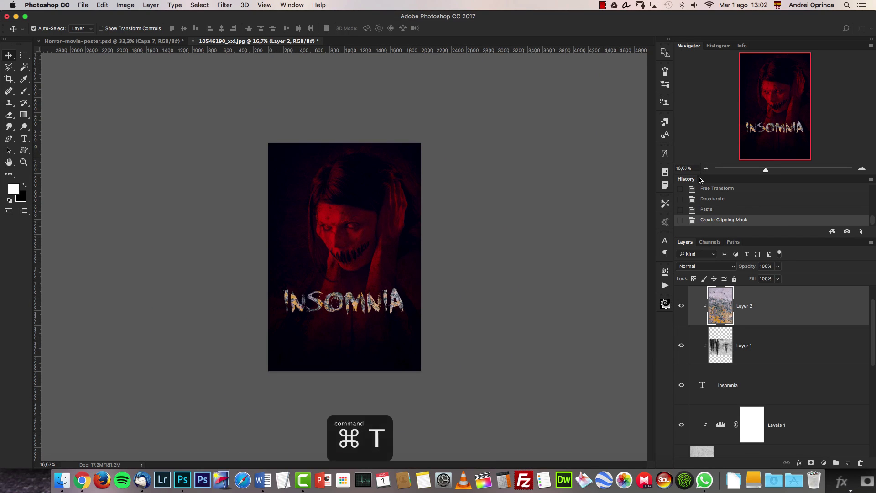
drag(594, 270, 447, 221)
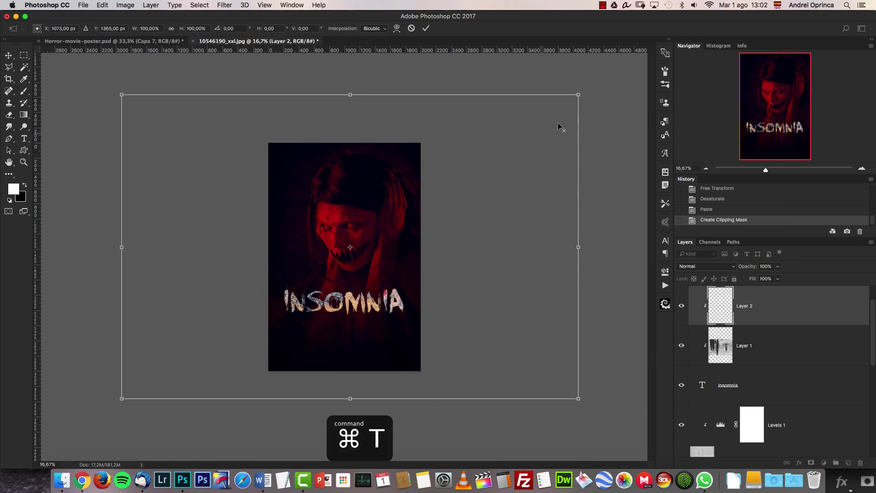
drag(578, 95, 440, 186)
drag(417, 195, 419, 221)
- Colorize the new wall texture red with Hue/Saturation, using hue 0, saturation 78 and lightness 0
key(super+1)
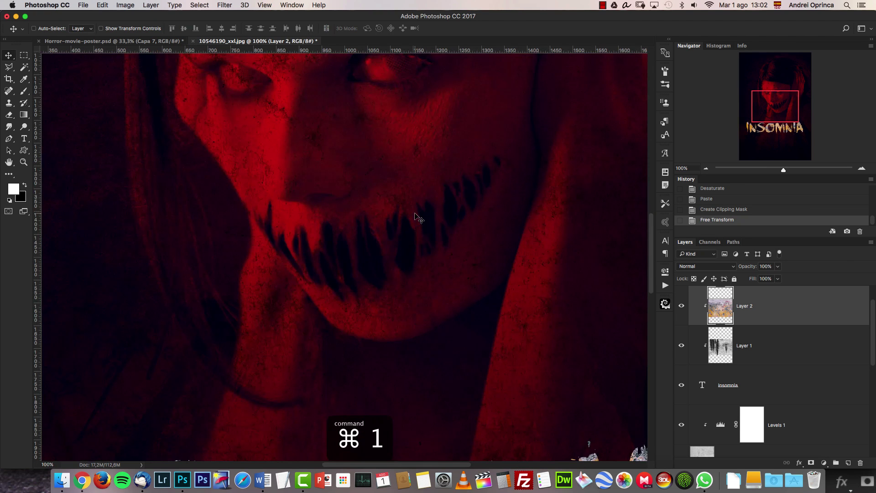
click(706, 169)
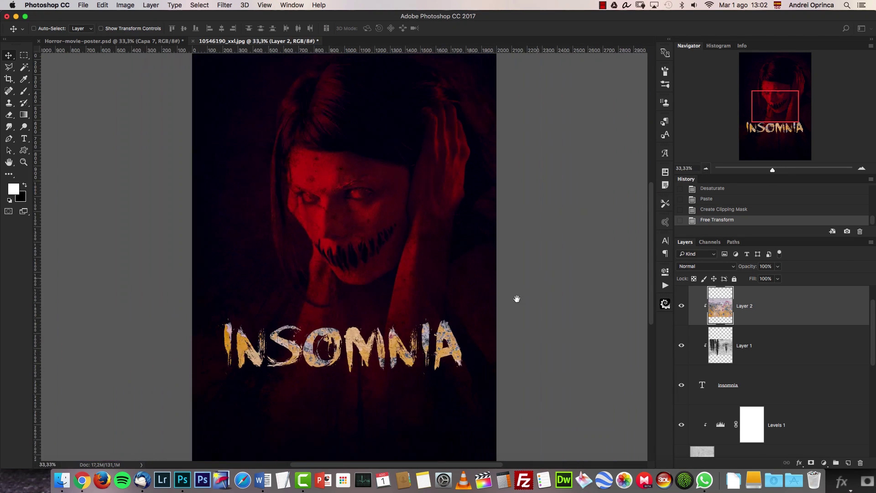
drag(408, 309, 411, 228)
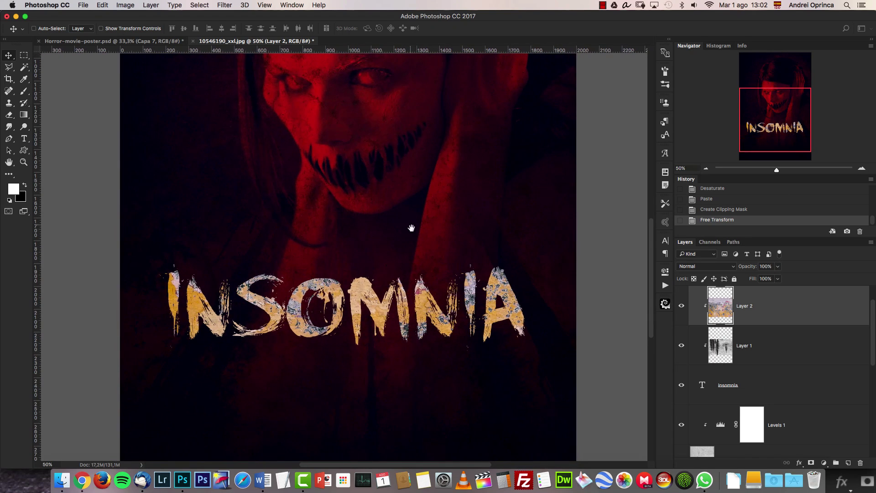
key(super+u)
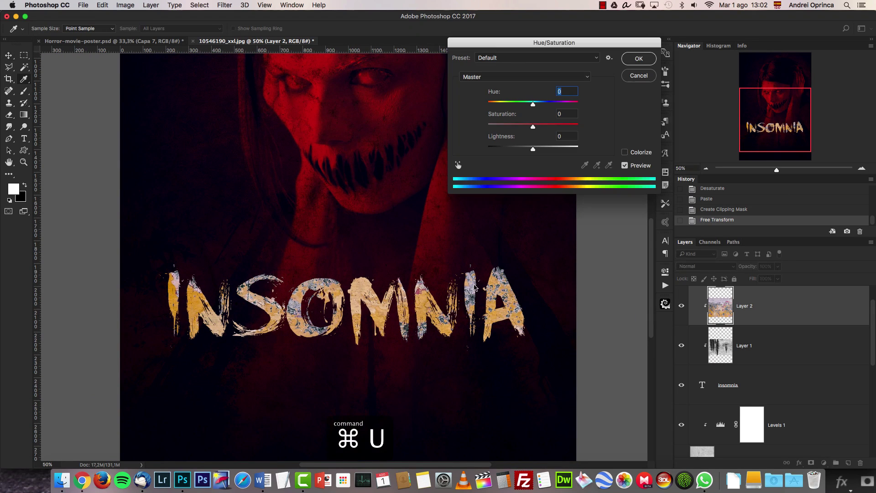
click(624, 152)
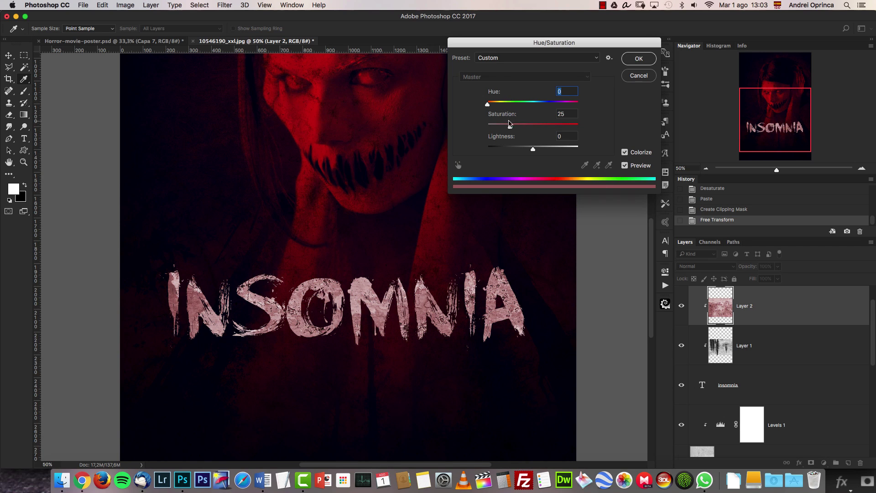
drag(511, 126, 556, 127)
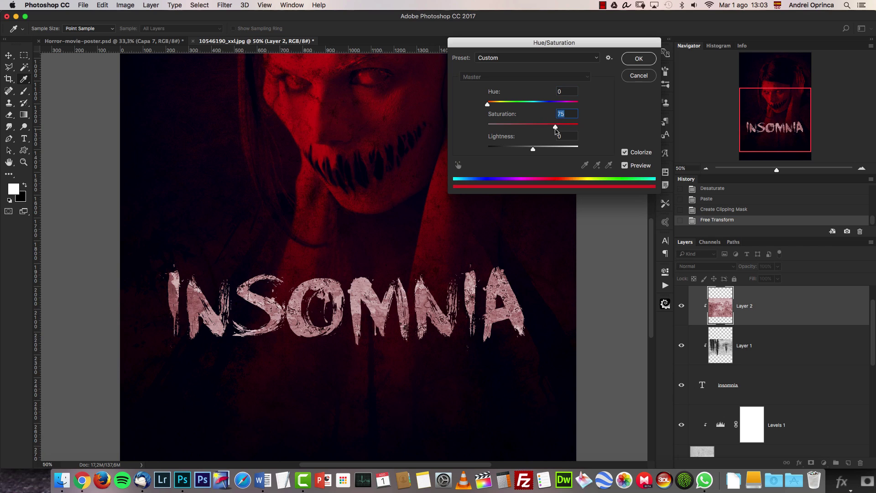
drag(556, 127, 559, 127)
drag(532, 153, 526, 153)
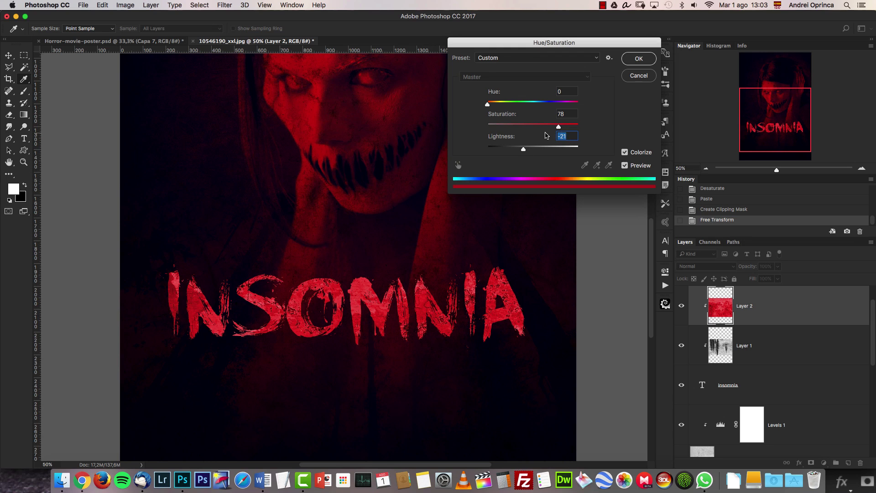
text(0)
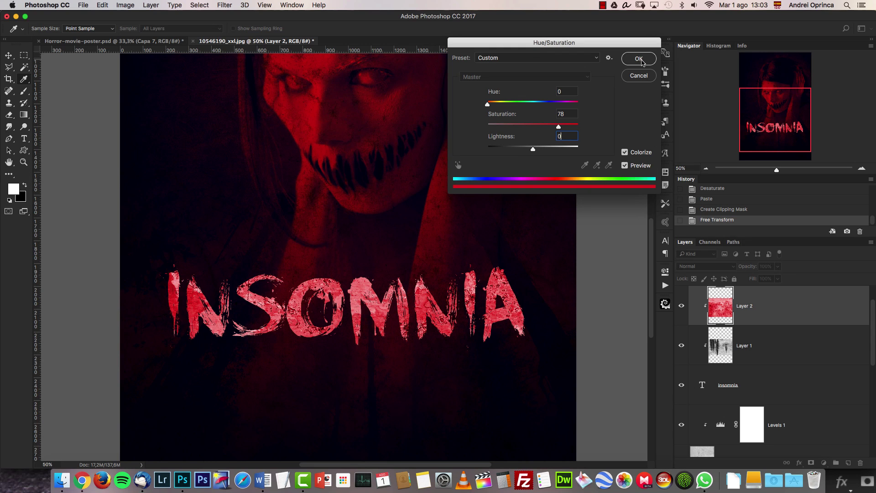
click(640, 60)
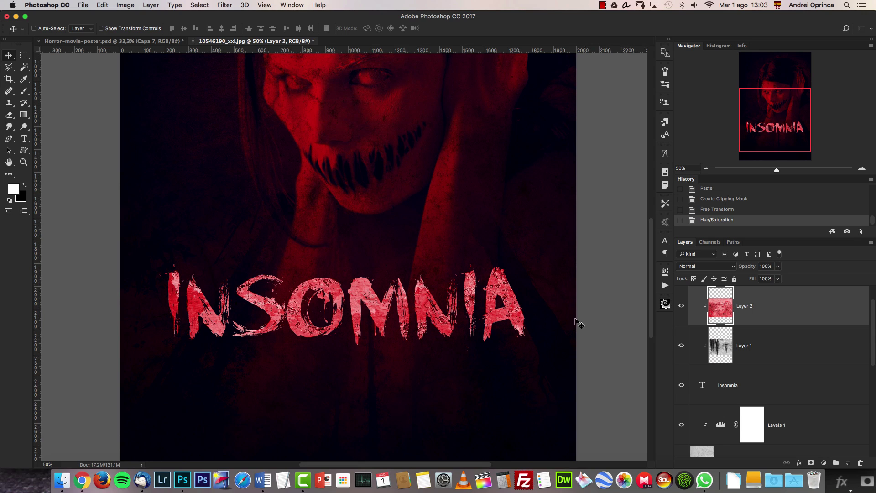
- Set the red wall texture layer's blending mode to Multiply and rename the layer "tex 3"
click(707, 267)
click(690, 292)
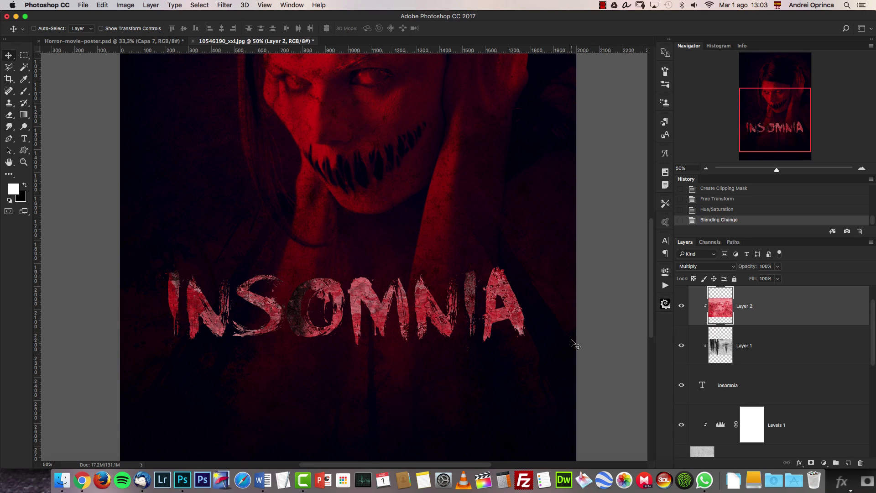
double_click(744, 307)
text(tex 3)
key(Return)
- Rename the desaturated wall texture layer above the Insomnia text "tex 2"
double_click(742, 346)
text(tex)
key(BackSpace)
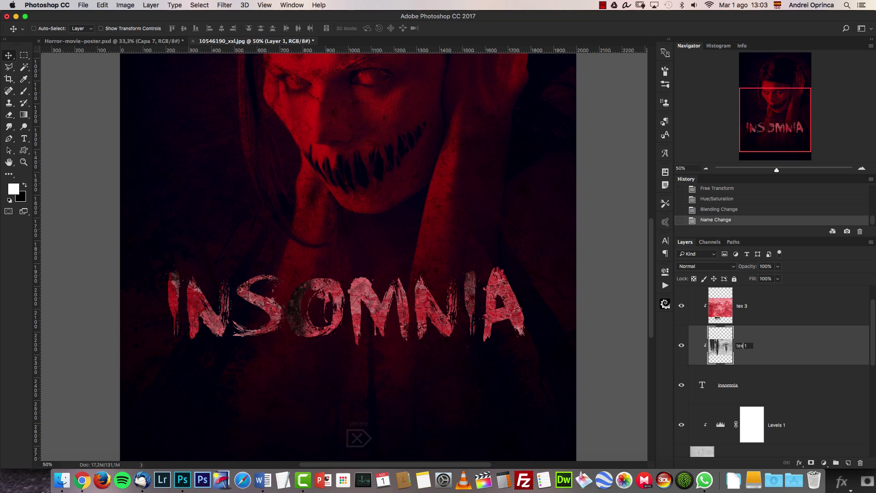
key(BackSpace)
text(2)
key(Return)
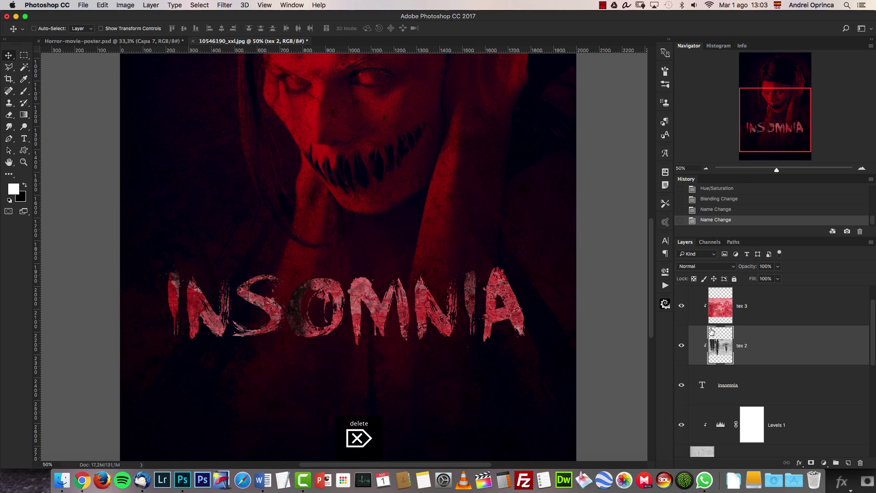
- Apply Levels to tex 3 with midtones 0,64 and white input 131, and shift the texture down inside the title letters
click(761, 306)
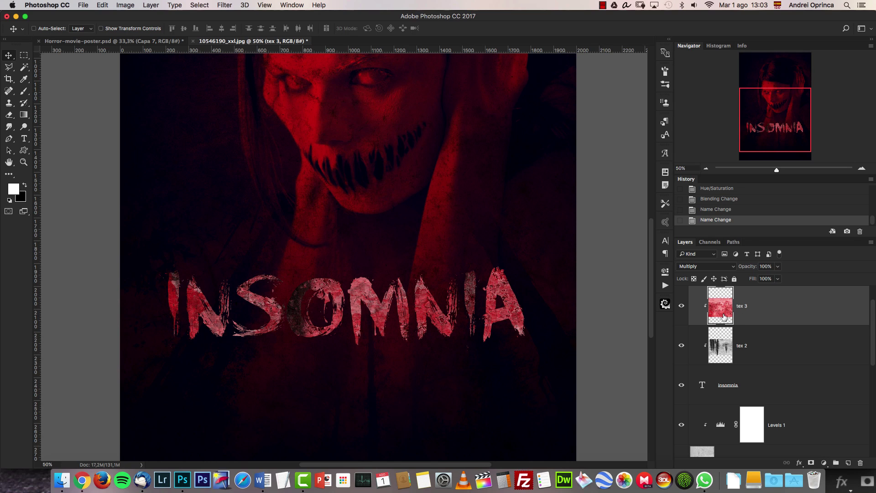
key(super+l)
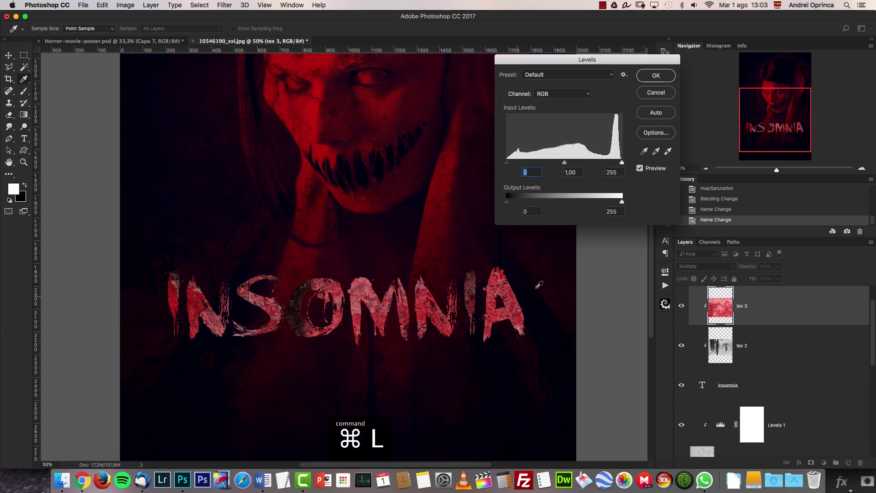
drag(580, 61, 555, 54)
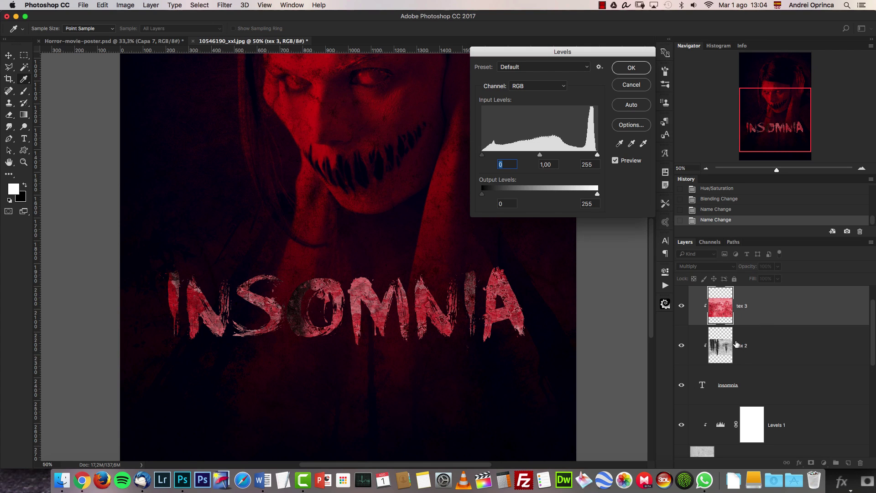
drag(598, 155, 558, 157)
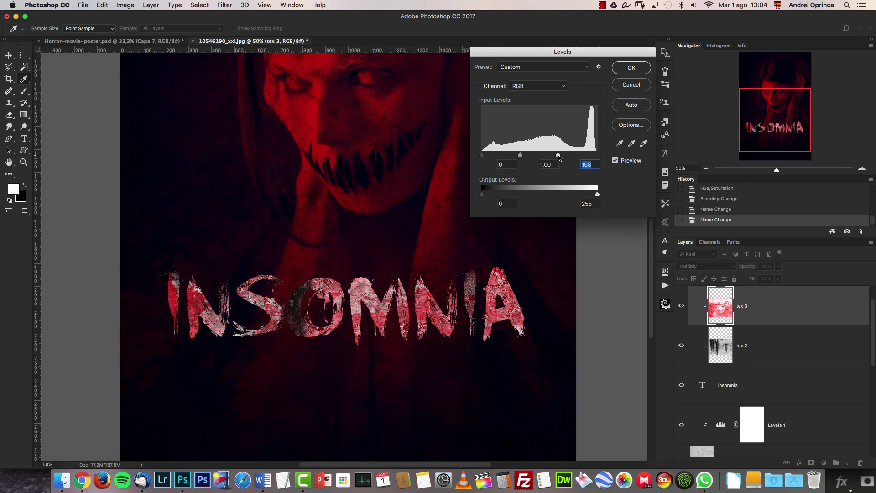
drag(559, 157, 546, 157)
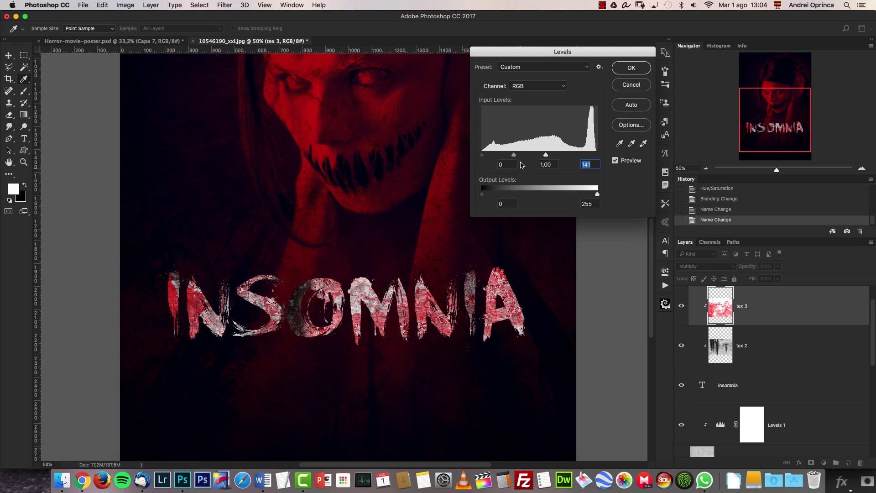
drag(515, 156, 524, 158)
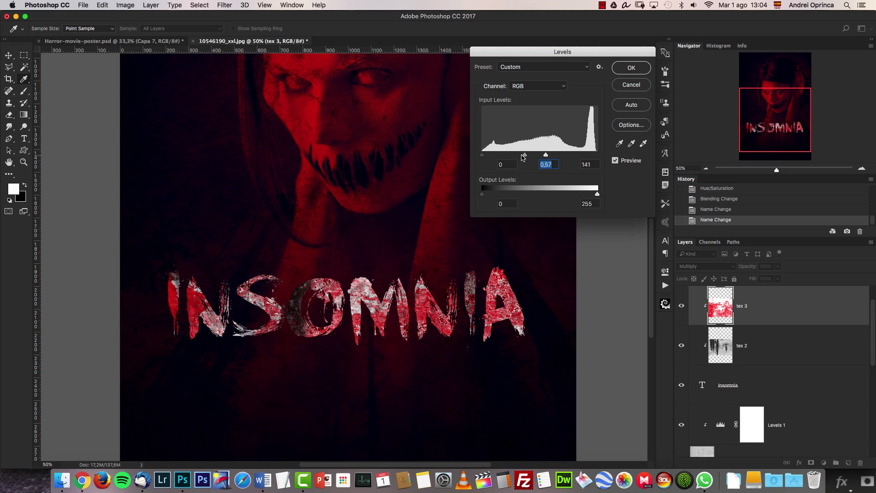
drag(546, 157, 518, 157)
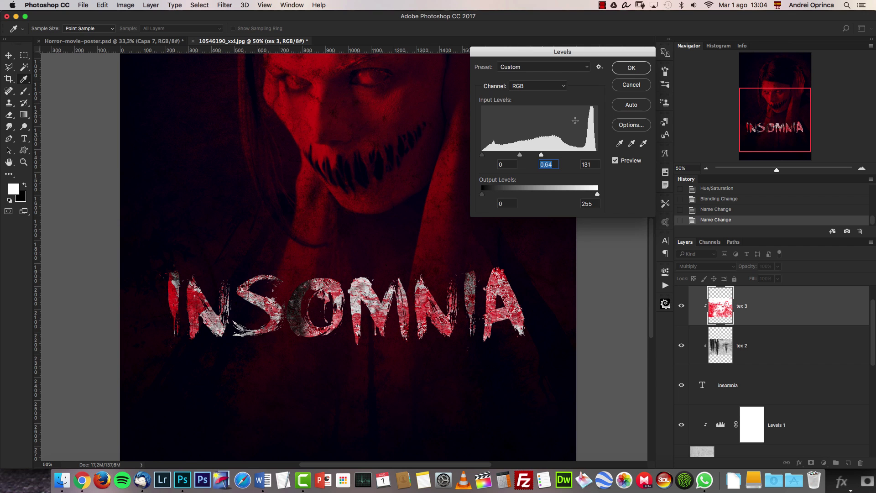
click(638, 71)
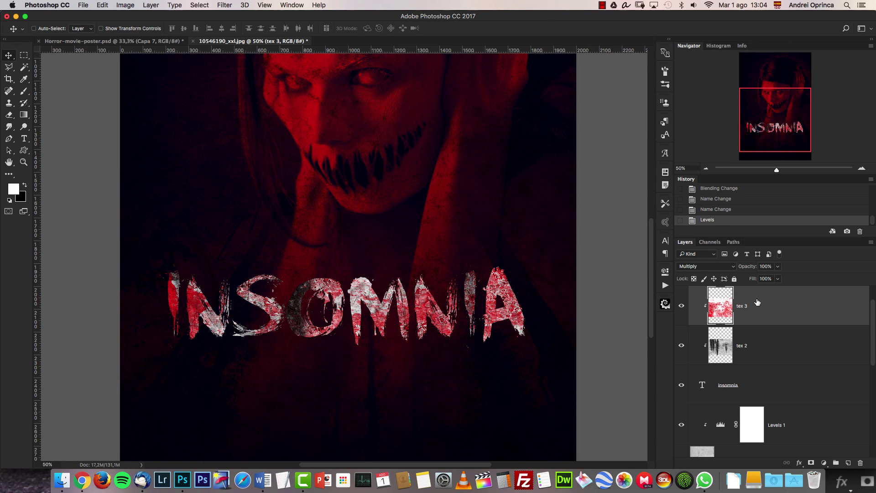
drag(392, 257, 394, 306)
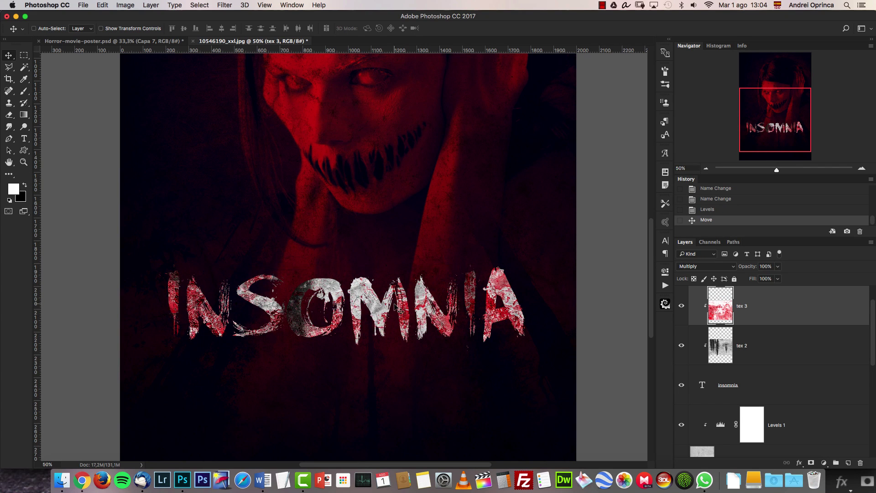
- Compare the title with tex 2 hidden and shown, and brighten tex 2 using Levels with midtones 1,44 and white input 215
click(757, 346)
click(681, 346)
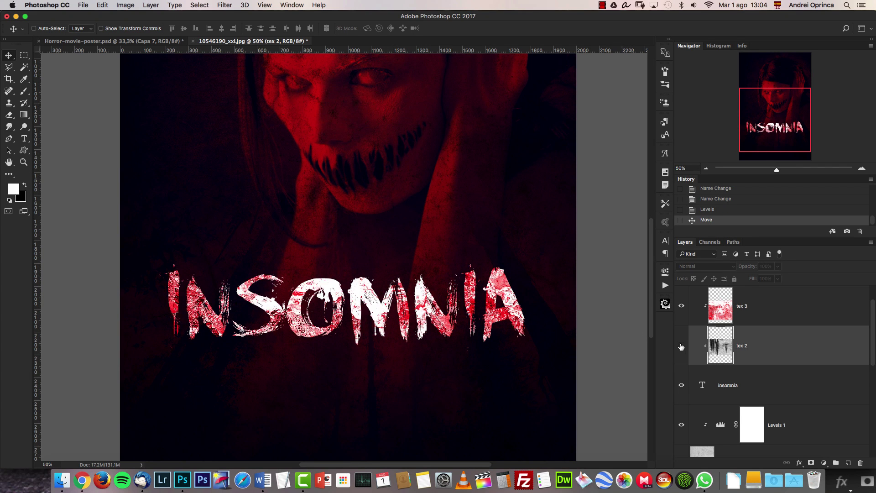
click(681, 346)
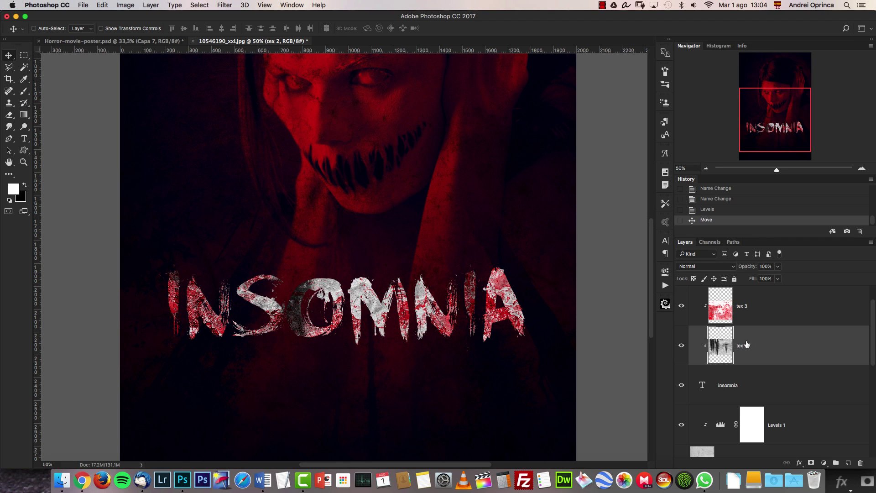
key(ctrl+l)
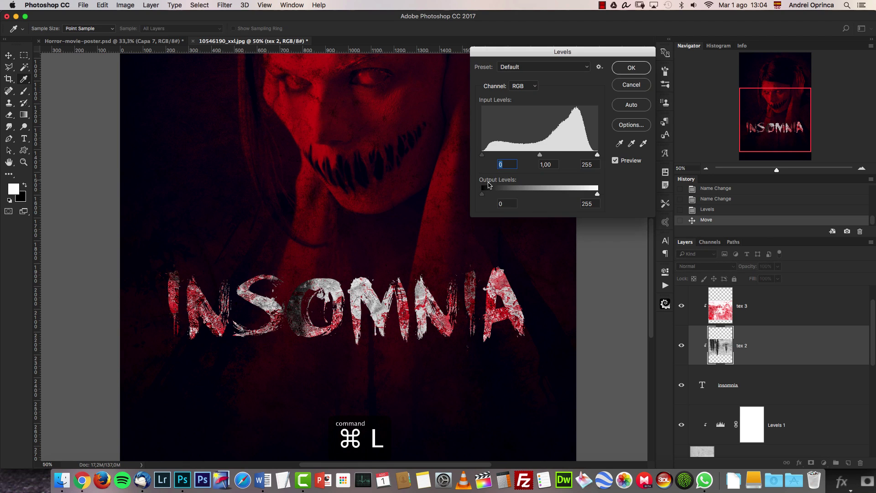
mouse_move(598, 156)
mouse_down()
mouse_move(565, 156)
mouse_move(593, 158)
mouse_move(582, 157)
mouse_up()
key(shift+Tab)
text(1,25)
key(Up)
key(Up)
key(Up)
key(Up)
key(Up)
key(Up)
key(Up)
key(Up)
key(Up)
key(Up)
key(Up)
key(Up)
key(Up)
key(Up)
key(Up)
key(Up)
key(Up)
key(Up)
key(Up)
key(Down)
key(Down)
key(Down)
key(Down)
key(Down)
key(Down)
key(Down)
key(Down)
key(Down)
key(Down)
key(Down)
key(Down)
key(Down)
key(Down)
key(Down)
key(Down)
key(Down)
key(Down)
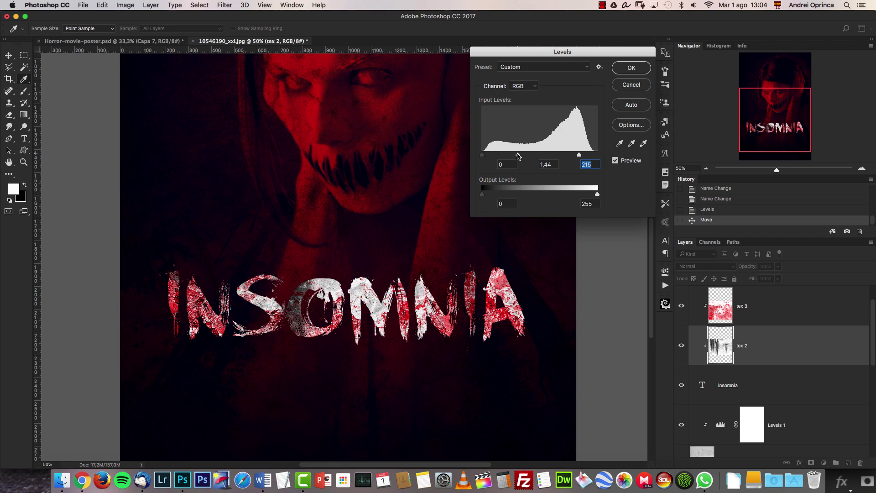
click(629, 70)
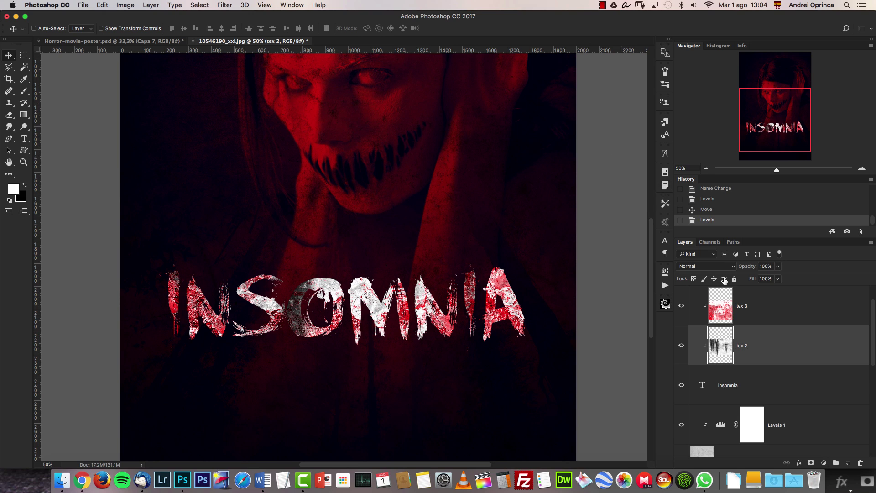
- Add a Multiply drop shadow to the Insomnia text layer at an angle of 89° and slightly increase its size
double_click(815, 385)
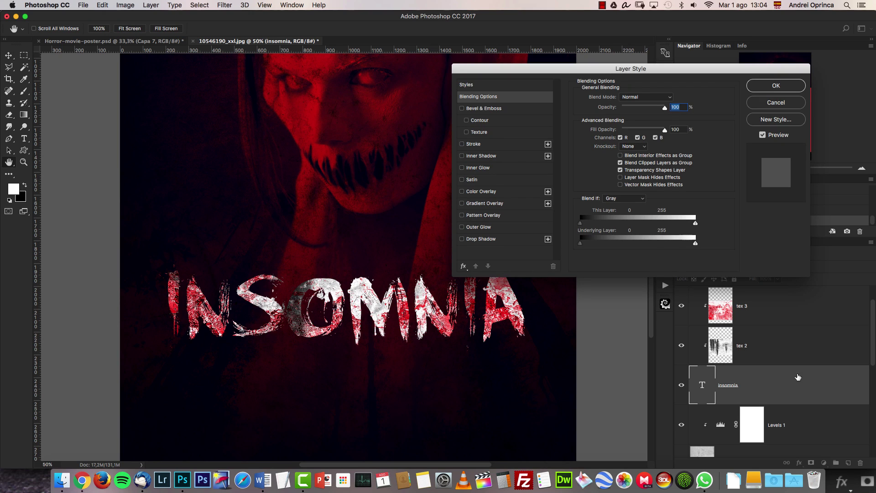
click(481, 239)
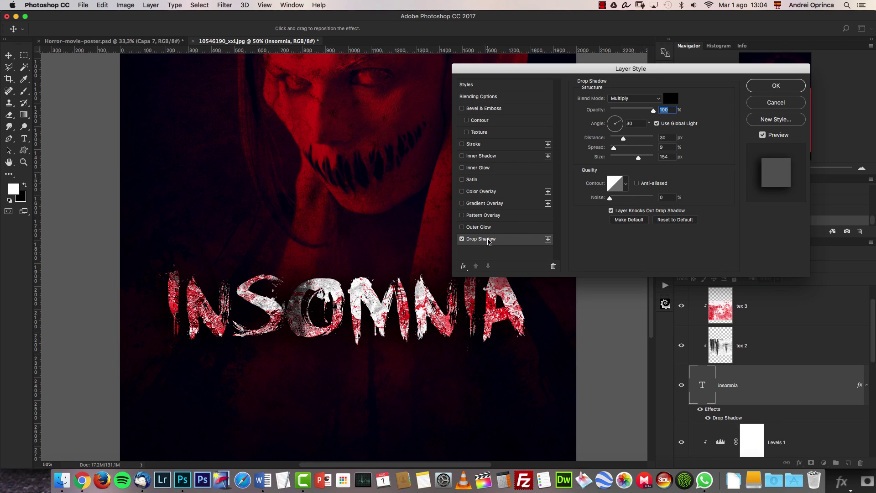
drag(620, 121, 616, 103)
key(Tab)
key(Up)
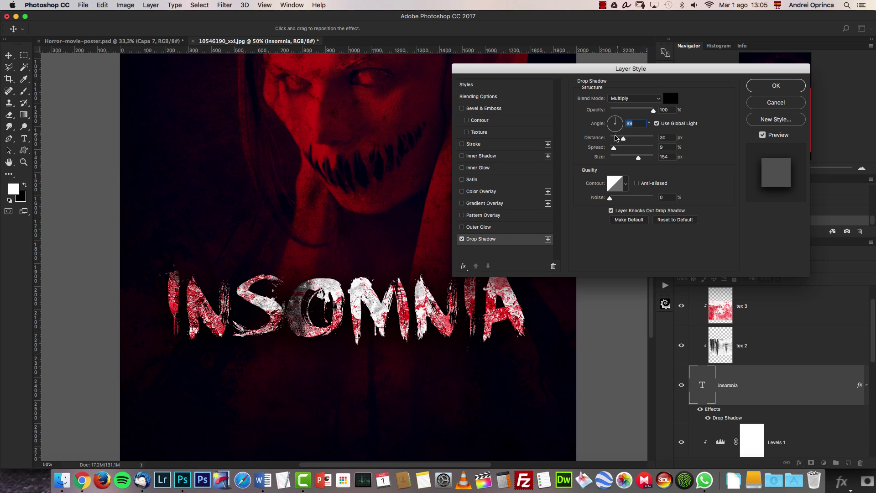
drag(639, 157, 642, 158)
- Compare the title with and without its drop shadow and apply the layer style with the shadow enabled
click(462, 239)
click(462, 239)
click(462, 239)
click(462, 239)
click(462, 239)
click(462, 239)
click(776, 85)
- Duplicate the Insomnia text layer together with tex 2 and tex 3, and place the copies directly below the title
drag(776, 119, 773, 127)
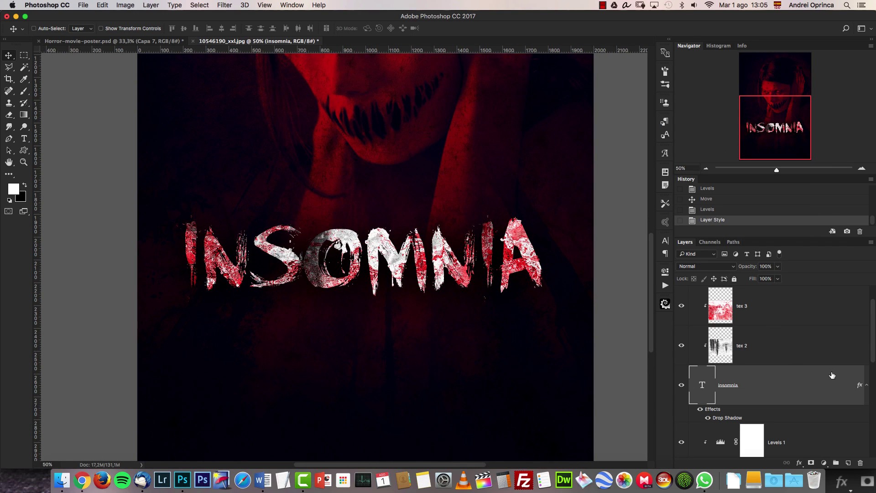
click(867, 384)
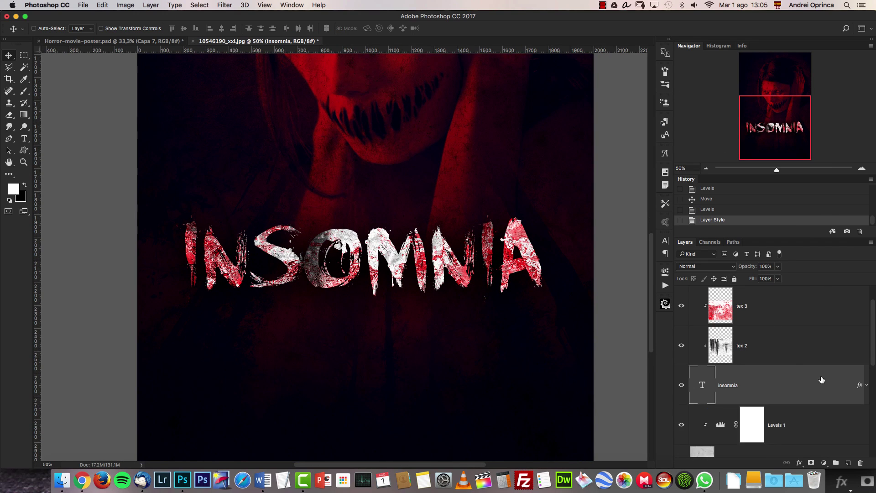
shift+click(802, 310)
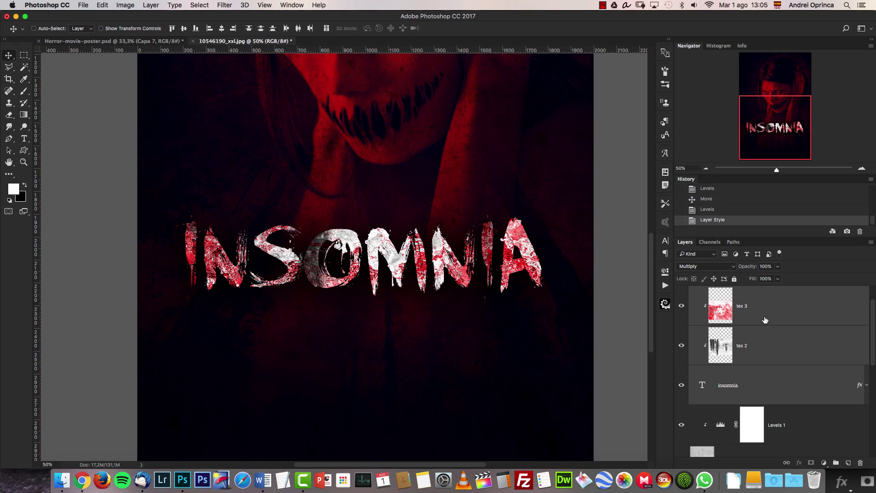
key(super+j)
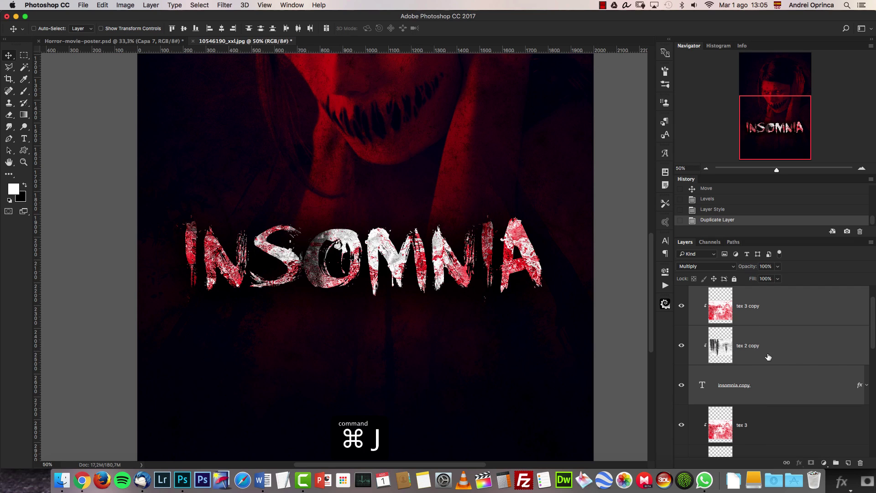
drag(385, 219, 387, 289)
- Set the font size of the duplicated Insomnia text to 150 px
click(771, 385)
double_click(702, 385)
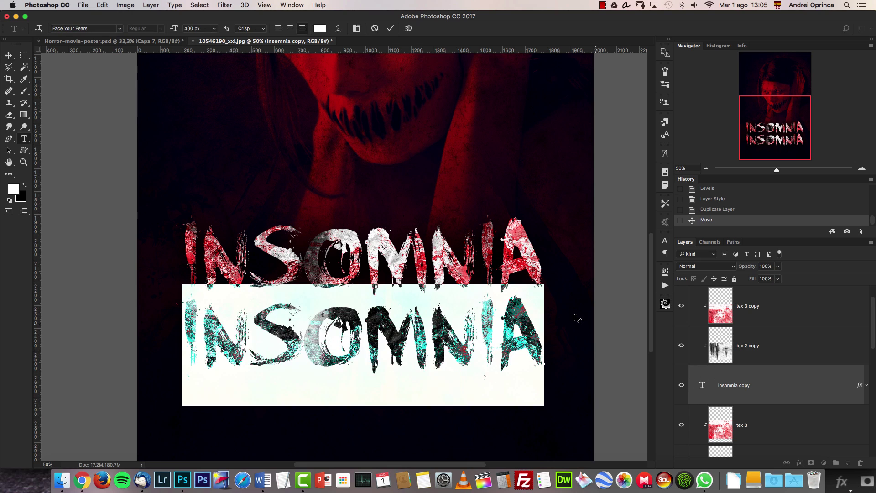
click(204, 28)
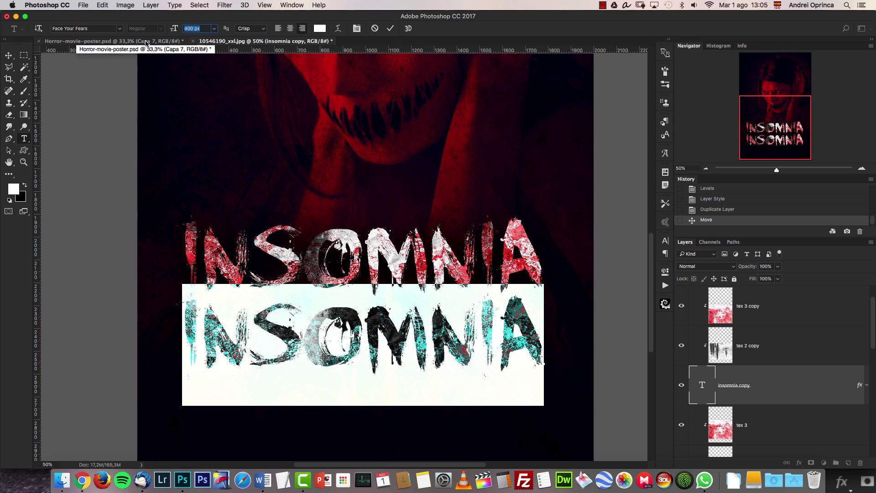
text(150)
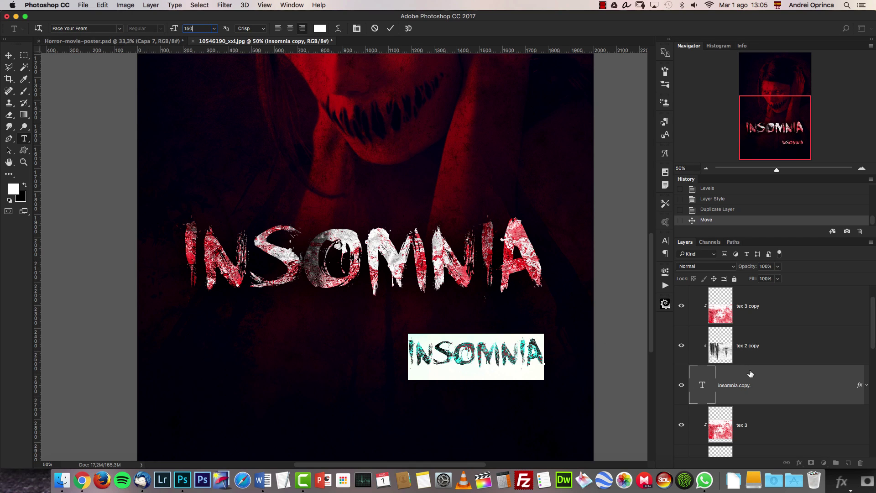
key(super+Return)
key(v)
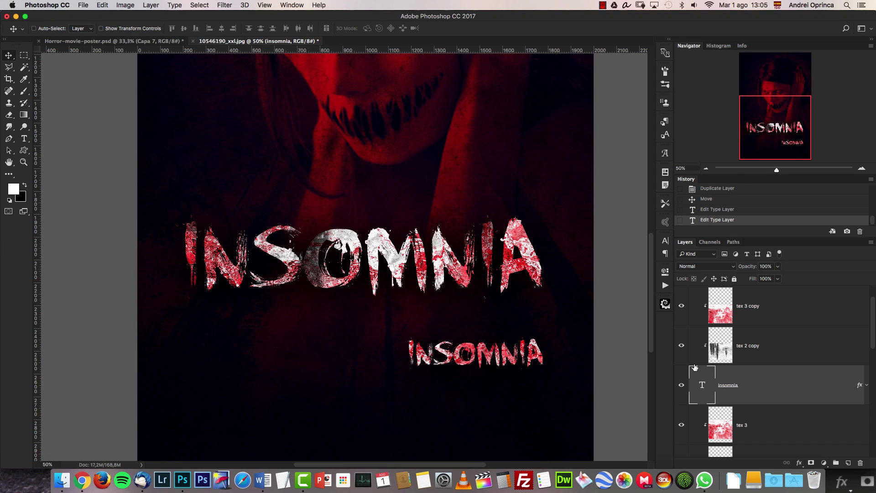
- Replace the small text's wording with "THE BEGINNING" and centre it beneath the Insomnia title
double_click(698, 383)
text(THE BEGINNING)
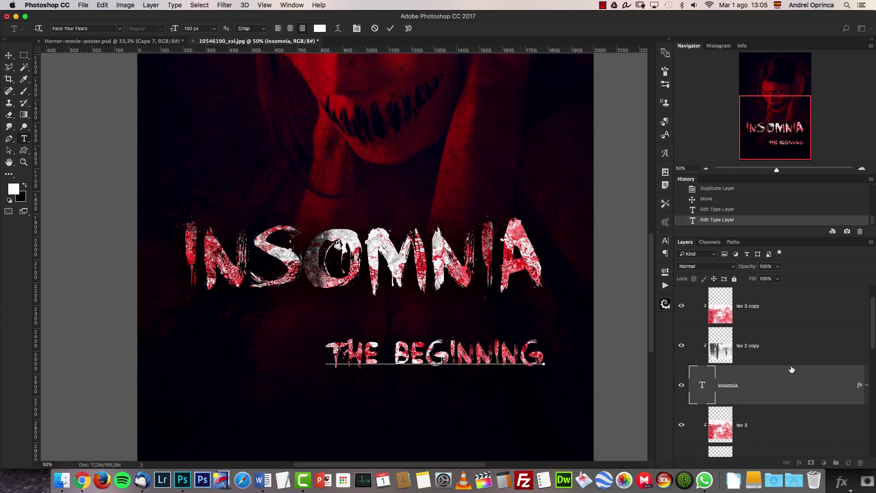
key(super+Return)
key(v)
drag(468, 339, 398, 313)
- Compare the subtitle with tex 2 copy hidden and shown, and examine the finished reference poster in Horror-movie-poster.psd
click(681, 346)
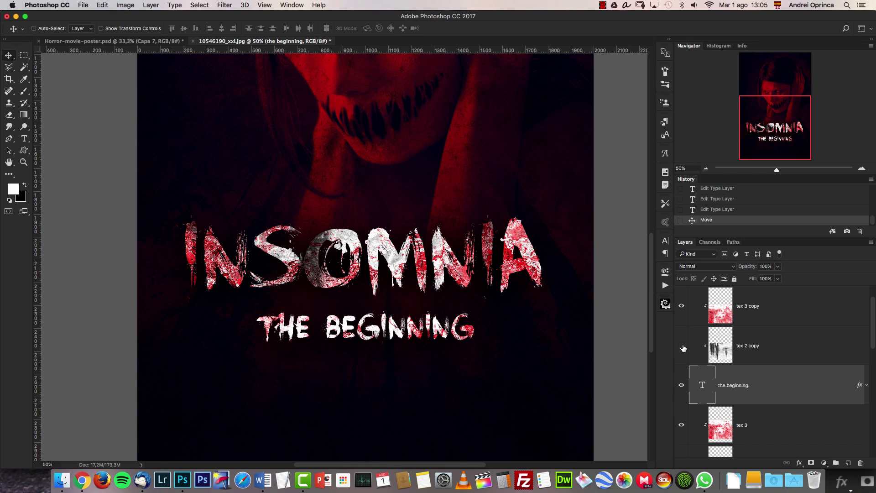
click(681, 346)
click(682, 346)
click(682, 345)
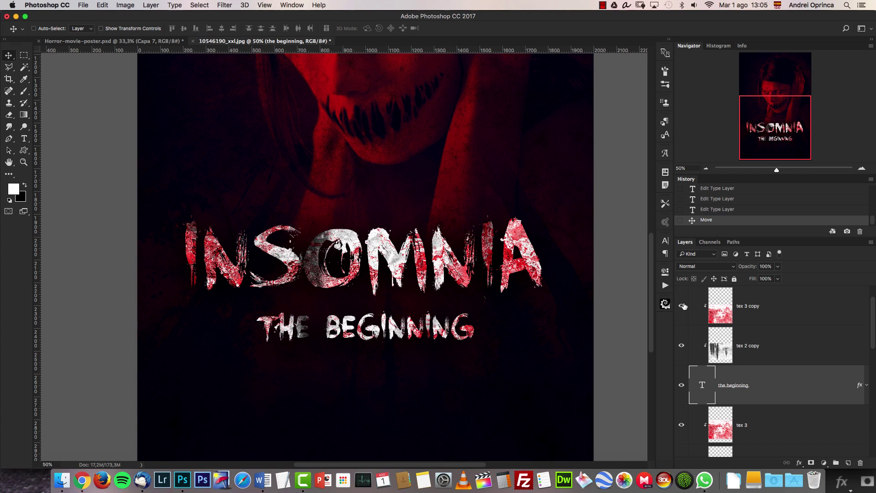
click(137, 42)
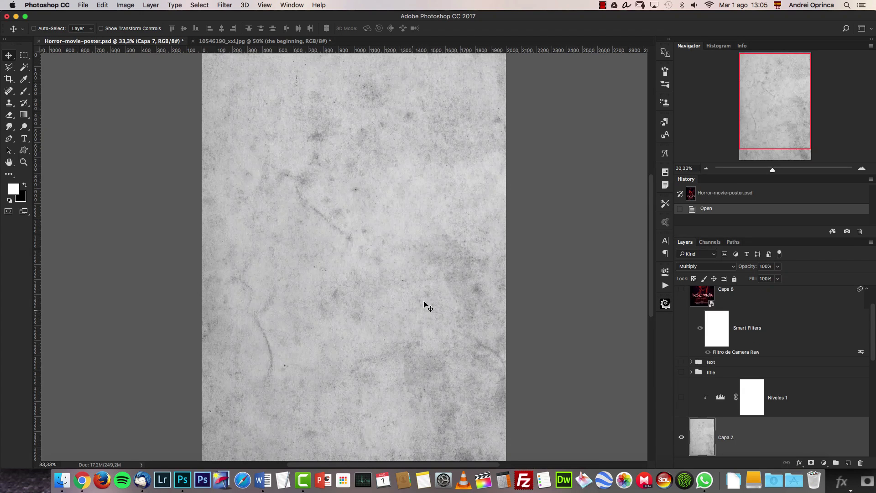
key(super+z)
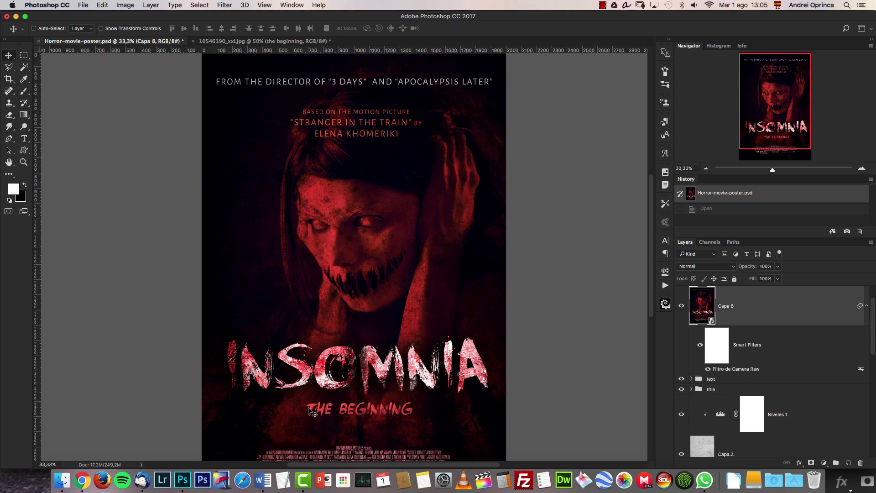
click(275, 42)
- Set the tex 3 copy layer's blending mode to Normal and shift its red texture up and left within the subtitle
click(763, 316)
click(705, 266)
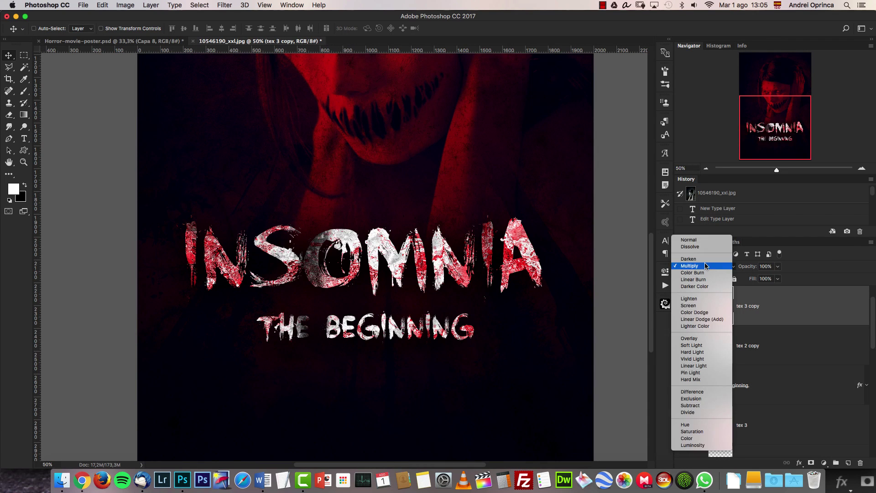
click(694, 265)
drag(482, 274, 395, 248)
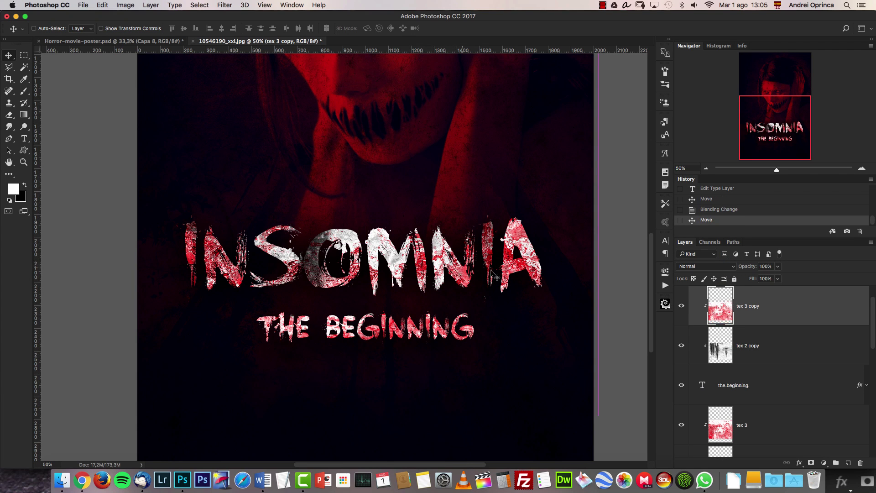
- Set the text colour of THE BEGINNING to red f95050
click(735, 386)
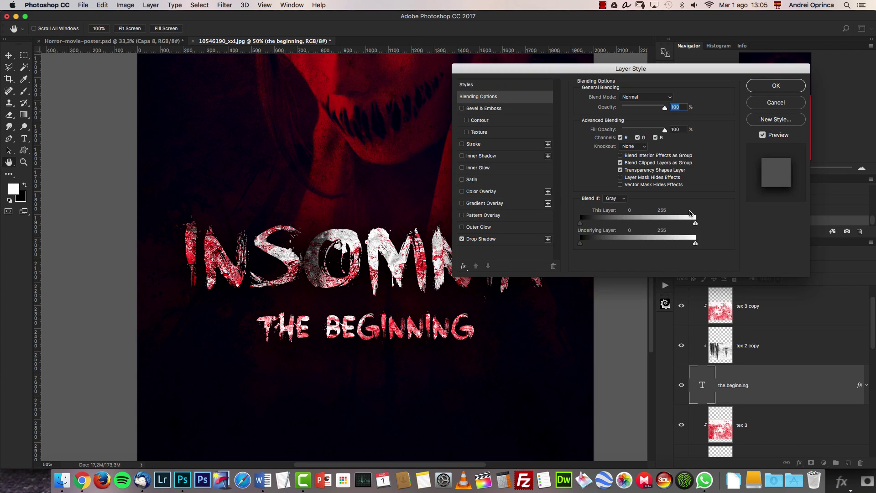
click(771, 107)
double_click(702, 384)
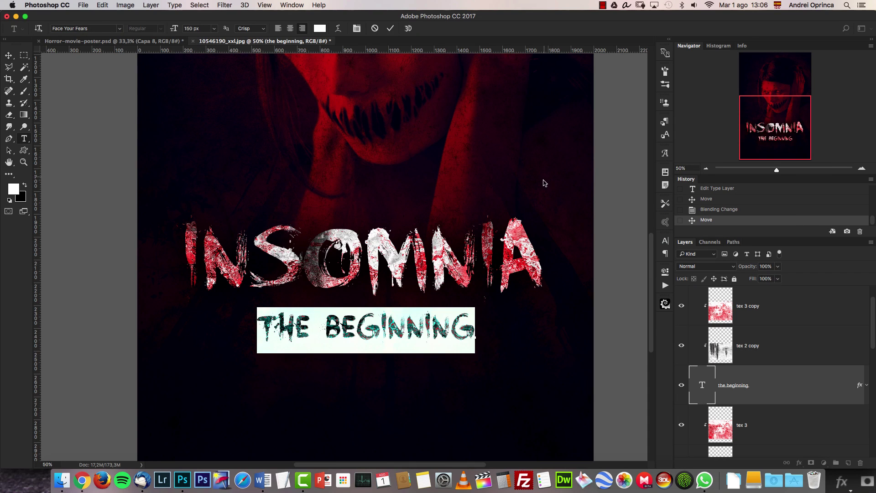
click(320, 28)
click(622, 187)
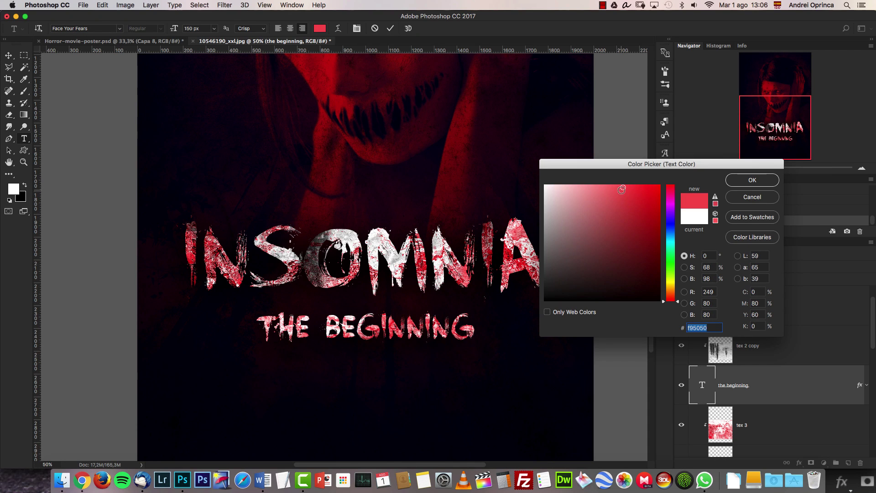
click(752, 180)
click(8, 55)
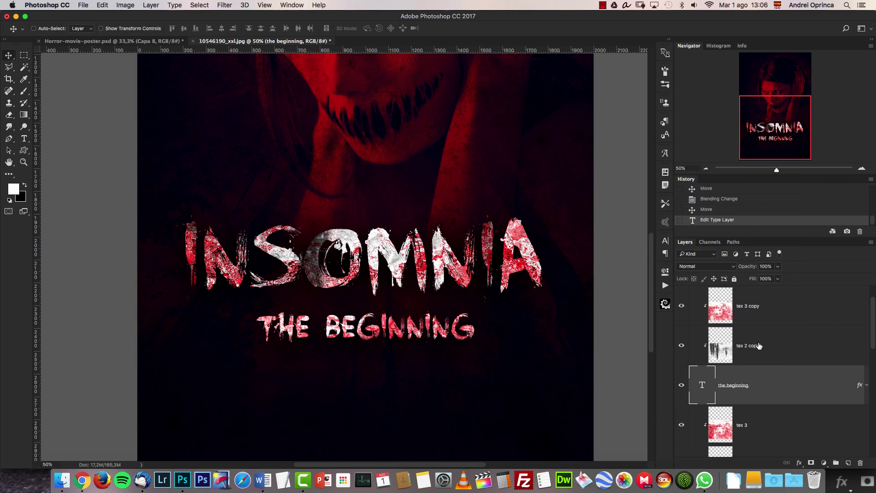
- Try the Multiply blending mode on the THE BEGINNING text layer and hide tex 2 copy
click(691, 266)
click(689, 292)
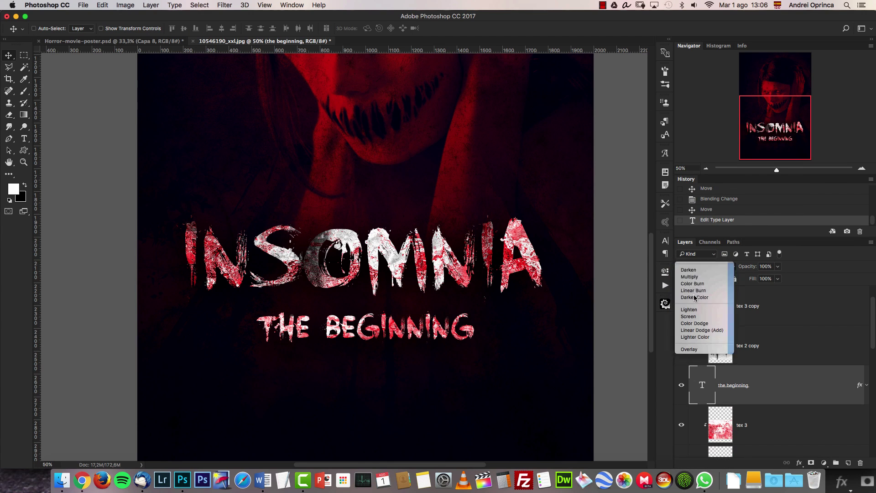
click(767, 344)
click(681, 346)
- Set the subtitle's text colour to light red ff7676 and its text layer's blending mode to Normal
double_click(702, 386)
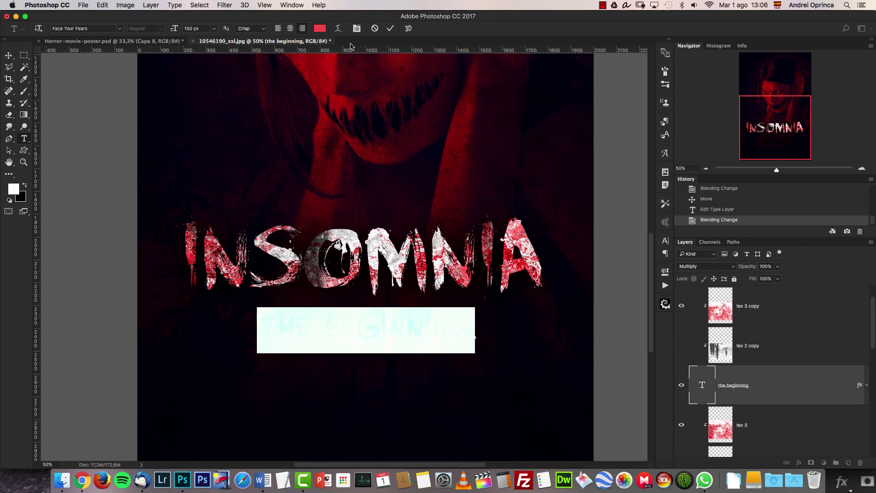
click(319, 28)
drag(576, 185, 606, 185)
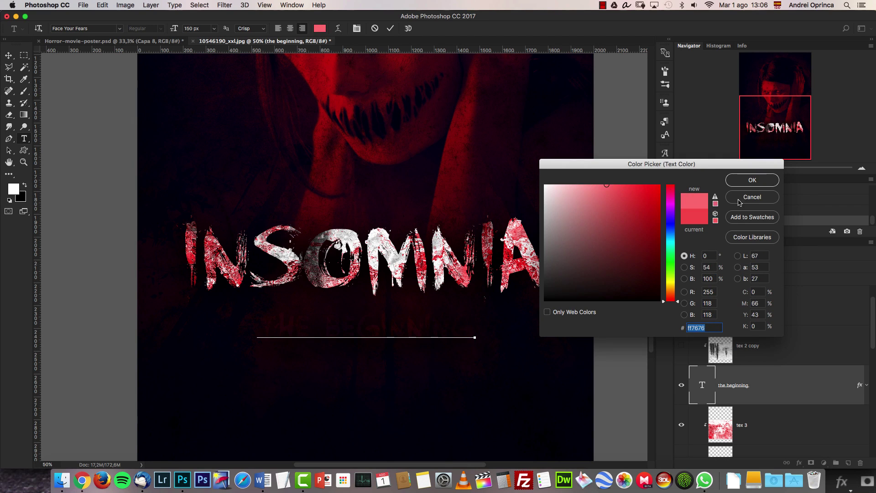
click(754, 182)
key(super+Return)
key(v)
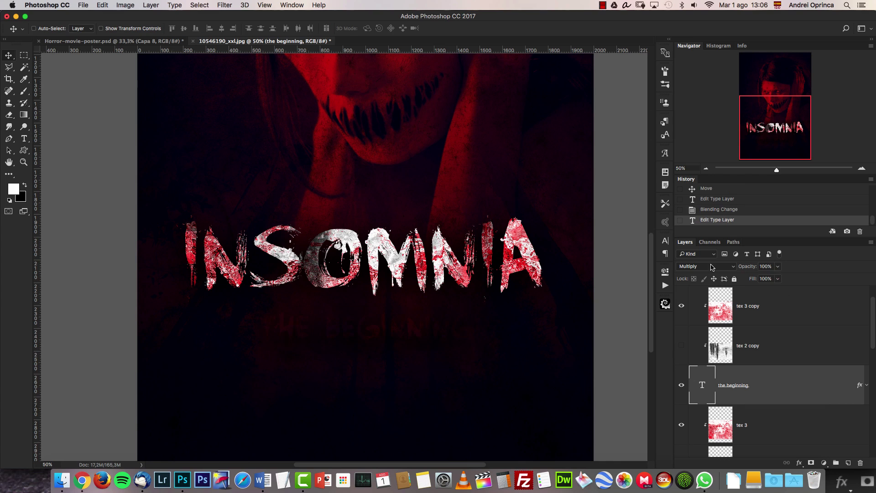
click(697, 273)
click(681, 241)
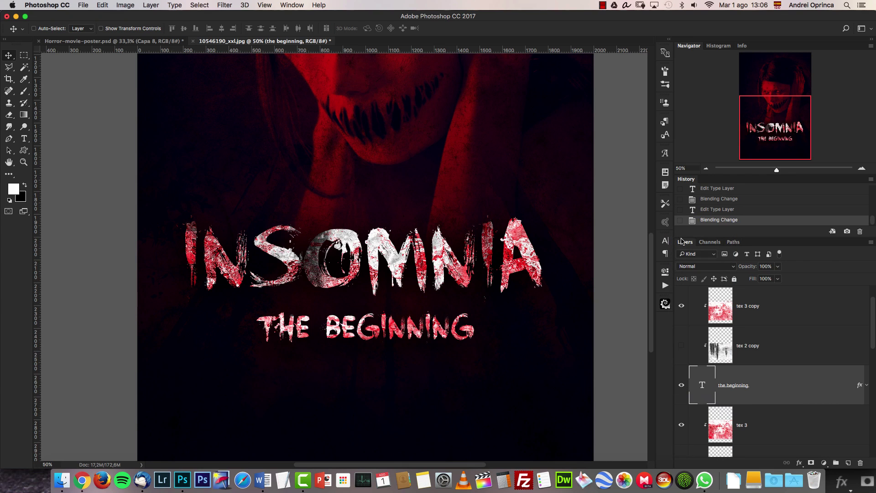
- Show tex 2 copy, hide tex 3 copy, and set tex 2 copy's blending mode to Multiply
click(756, 346)
click(682, 346)
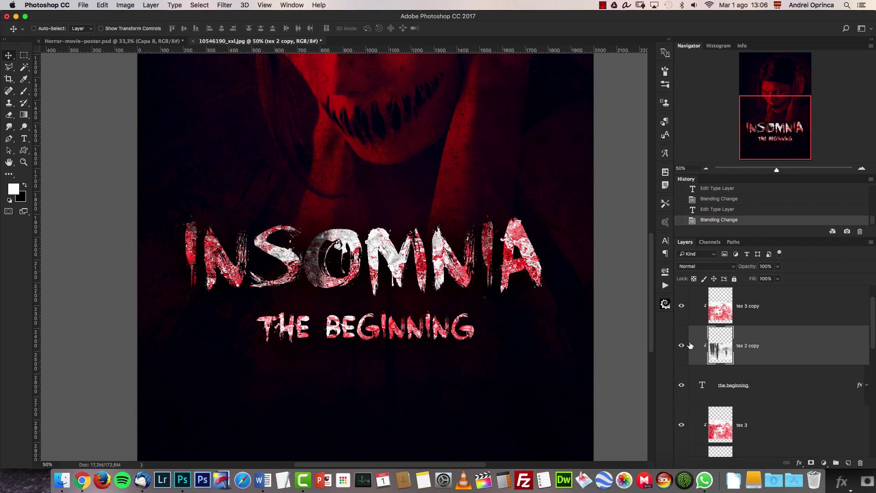
click(682, 306)
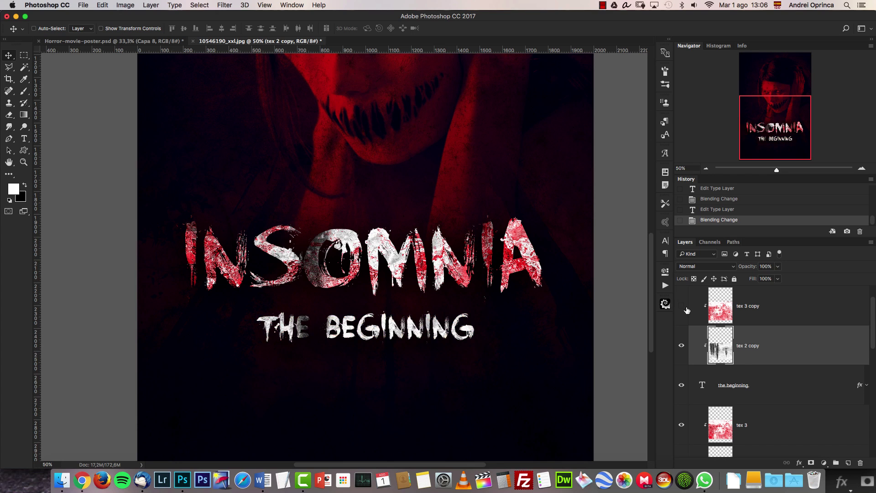
click(706, 268)
click(694, 297)
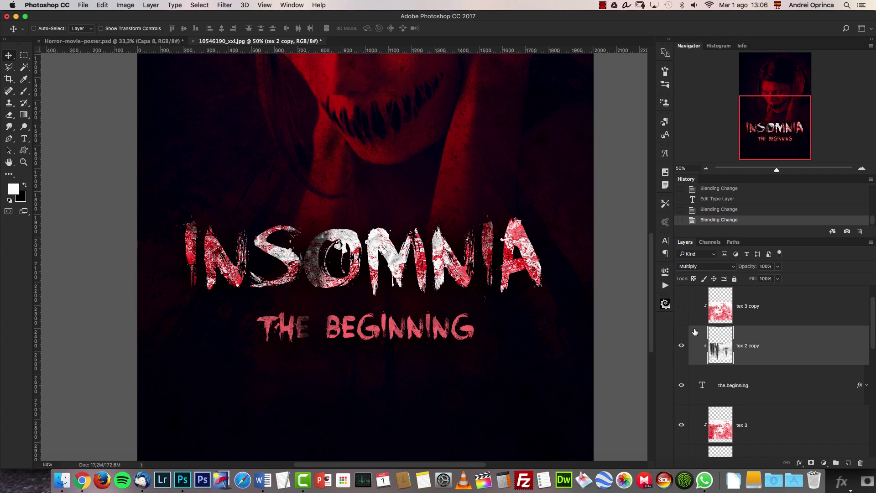
- Show tex 3 copy again and set its blending mode to Multiply
click(681, 306)
click(711, 310)
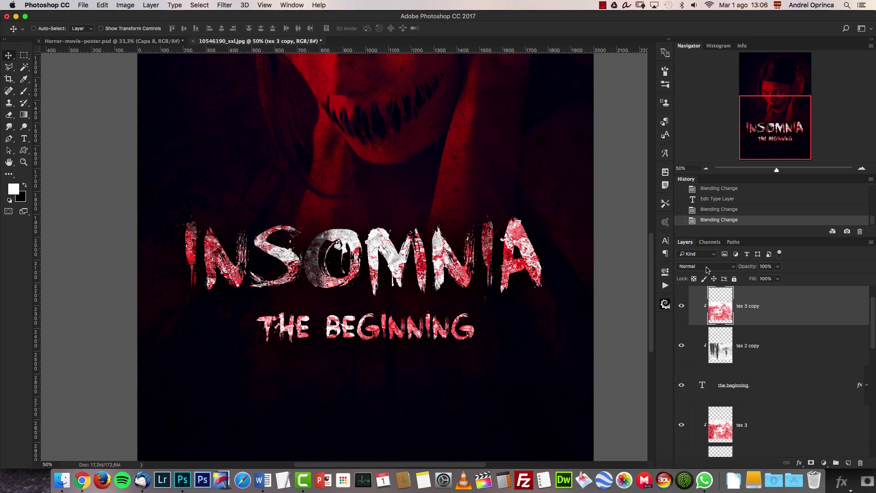
click(706, 269)
click(697, 292)
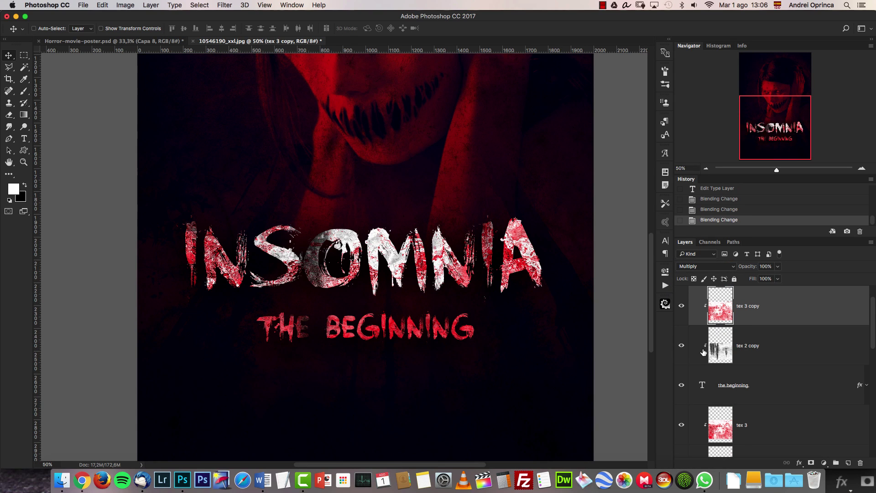
- View the whole poster at 25% and compare it with the finished reference in Horror-movie-poster.psd
drag(775, 142, 775, 114)
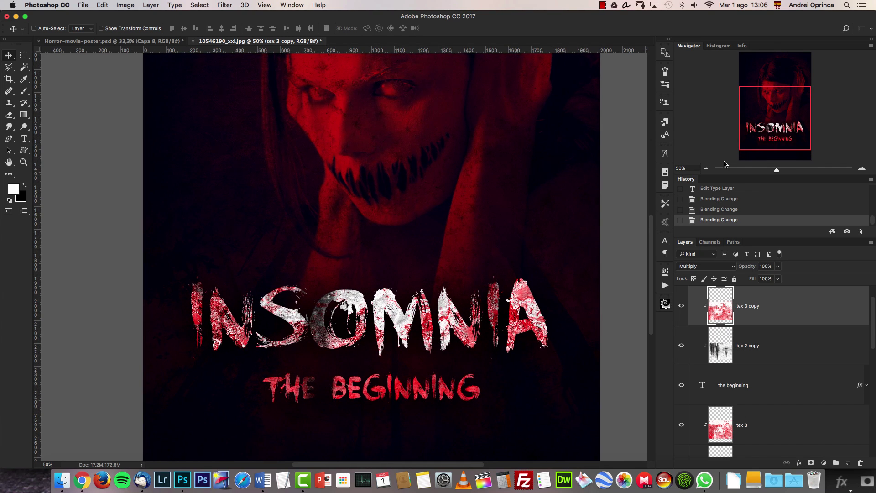
click(707, 169)
click(705, 168)
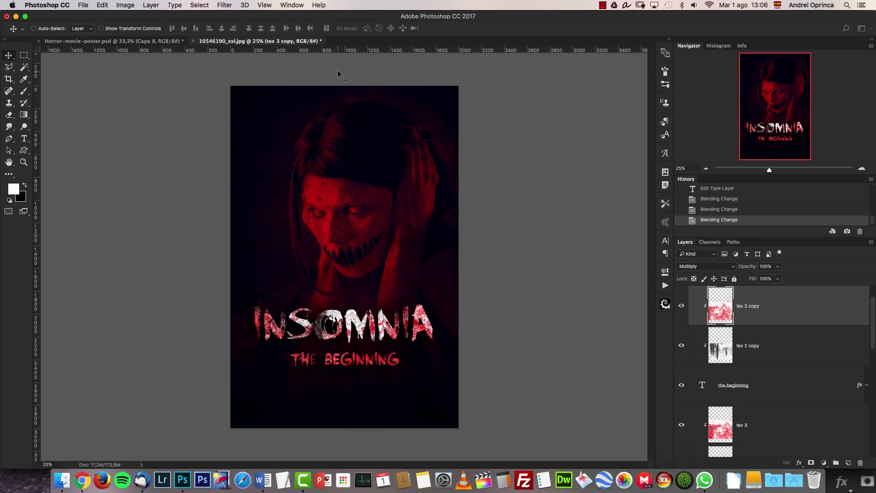
click(151, 42)
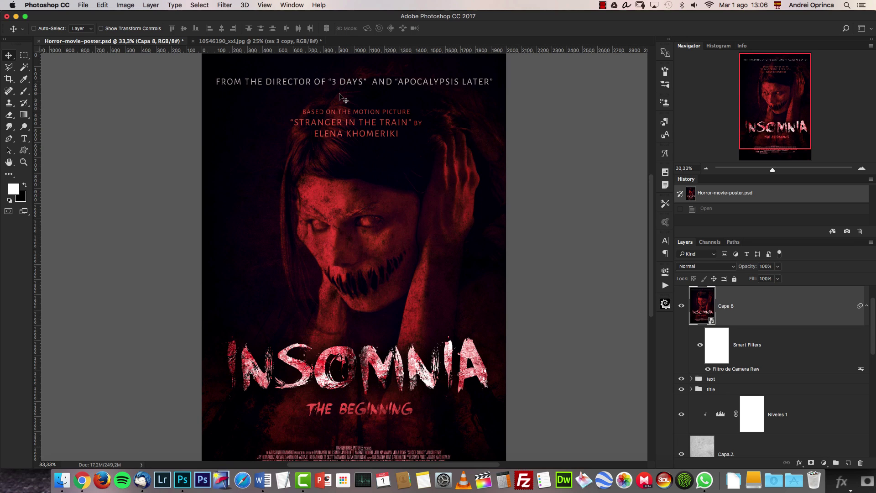
- Copy the director line and the "Based on the motion picture" text layers from Horror-movie-poster.psd into 10546190_xxl.jpg and position them at the poster's top
click(706, 168)
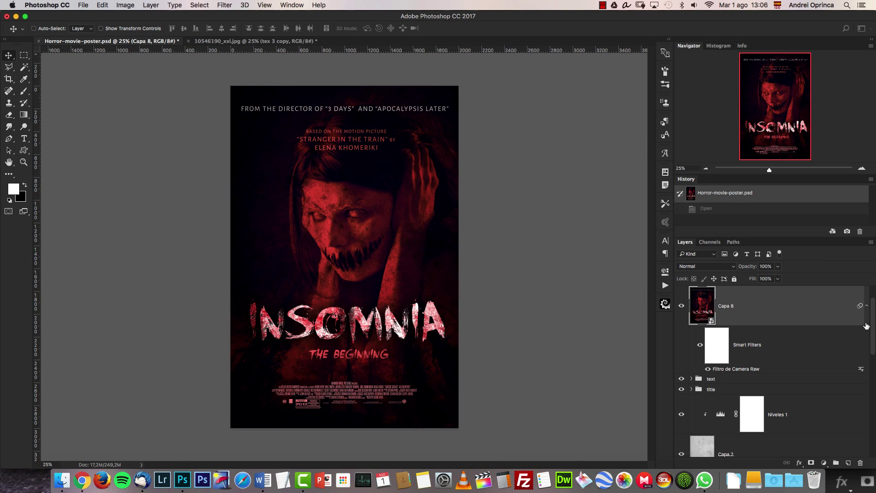
key(super)
key(super)
drag(874, 295, 868, 352)
drag(390, 199, 268, 43)
drag(358, 129, 345, 112)
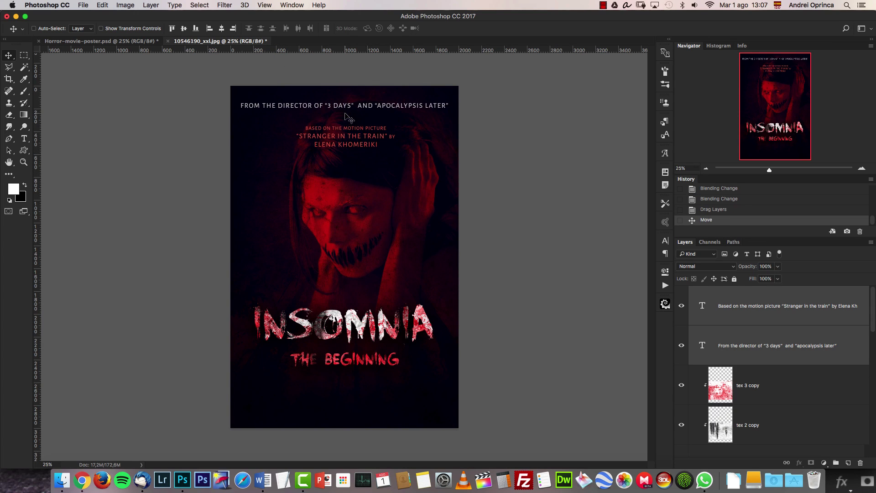
- Examine the credits block below the subtitle in Horror-movie-poster.psd at 100%
click(862, 167)
drag(777, 89, 773, 104)
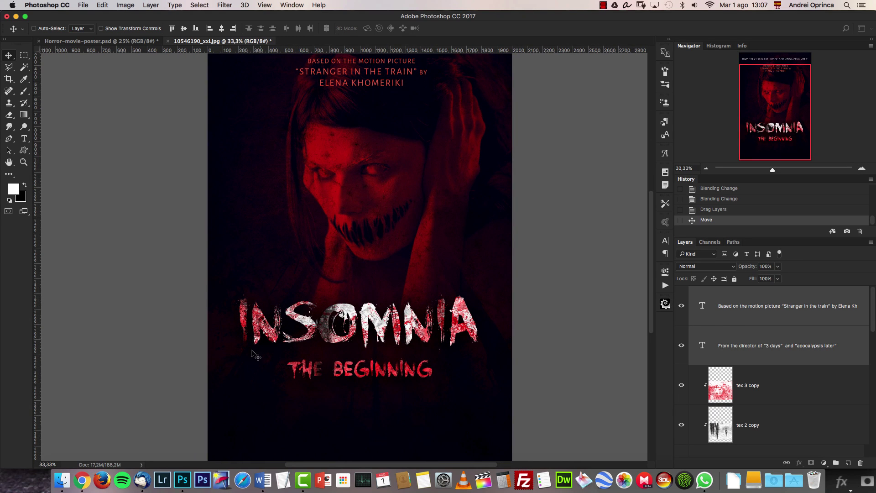
click(136, 43)
key(super+1)
drag(771, 141, 781, 141)
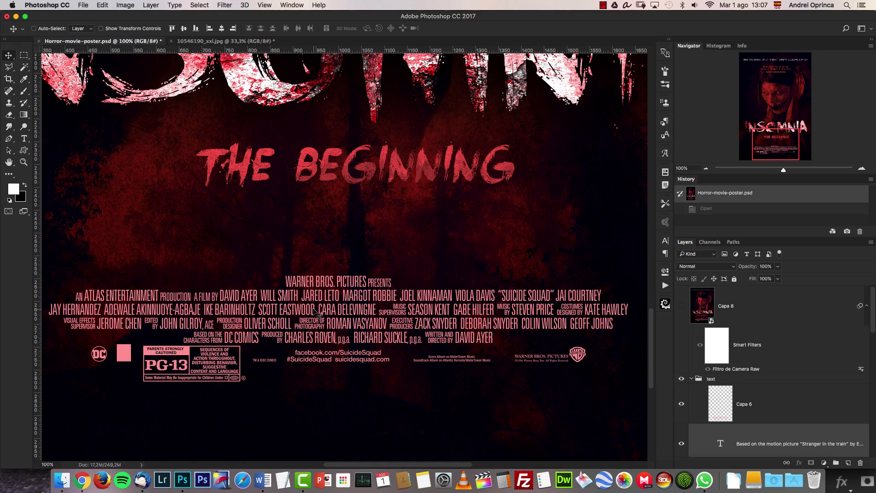
- Switch to Chrome, close the jar stock photo page and search Google Images for "movie poster credits PNG"
click(84, 475)
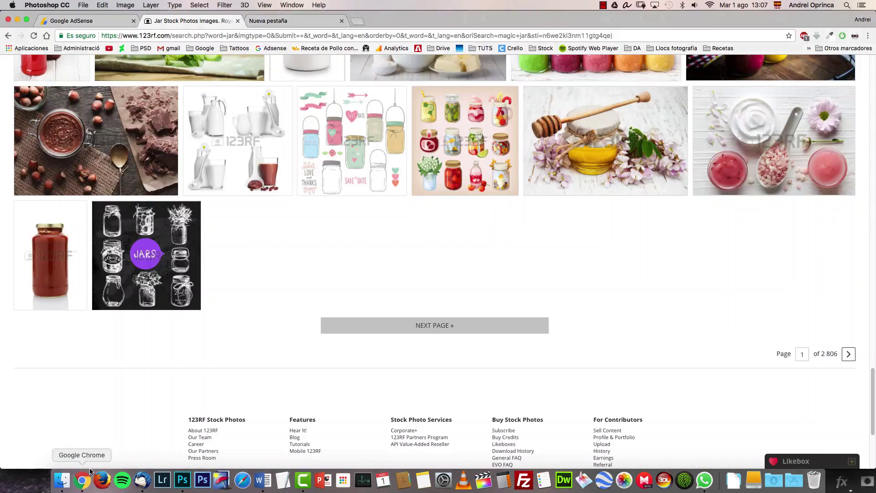
key(Return)
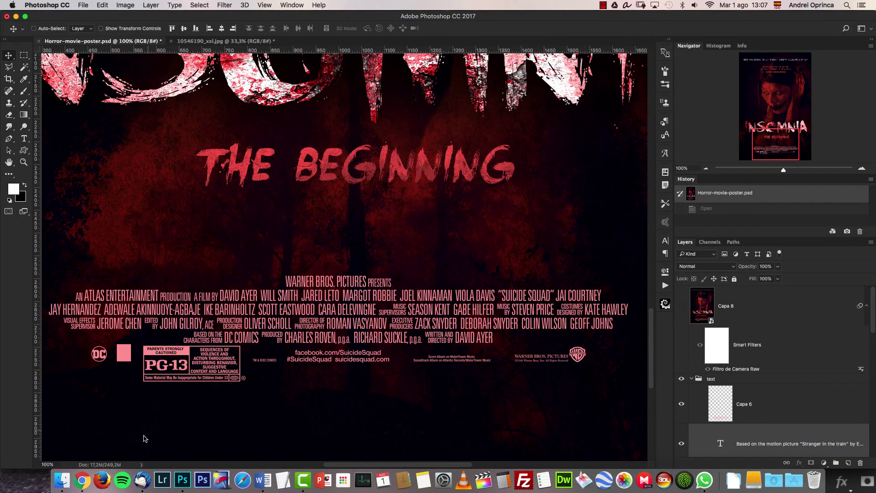
click(83, 476)
click(239, 22)
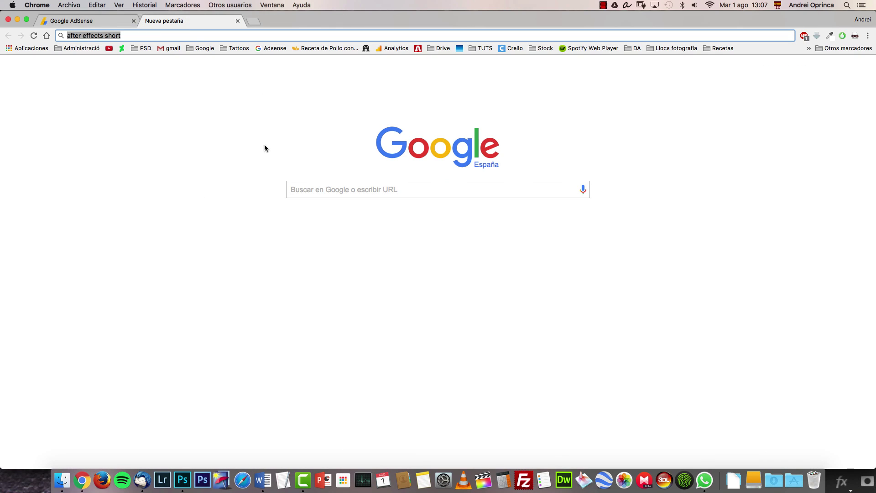
click(309, 186)
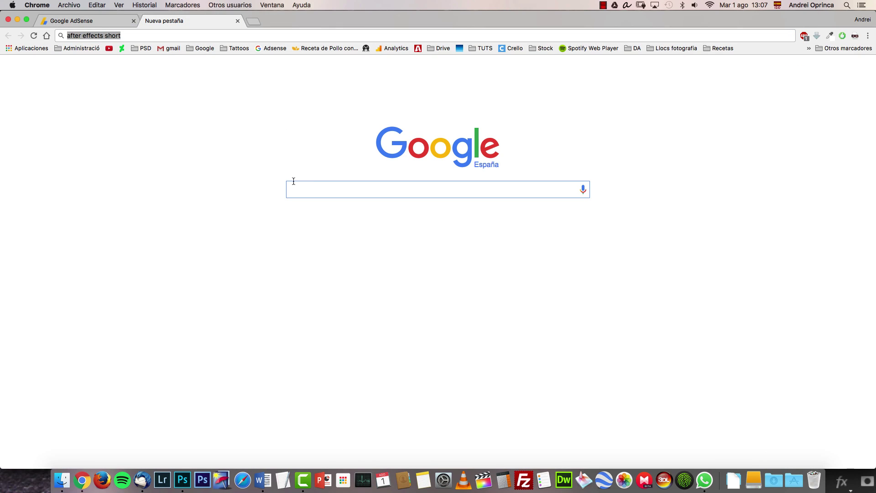
text(movie )
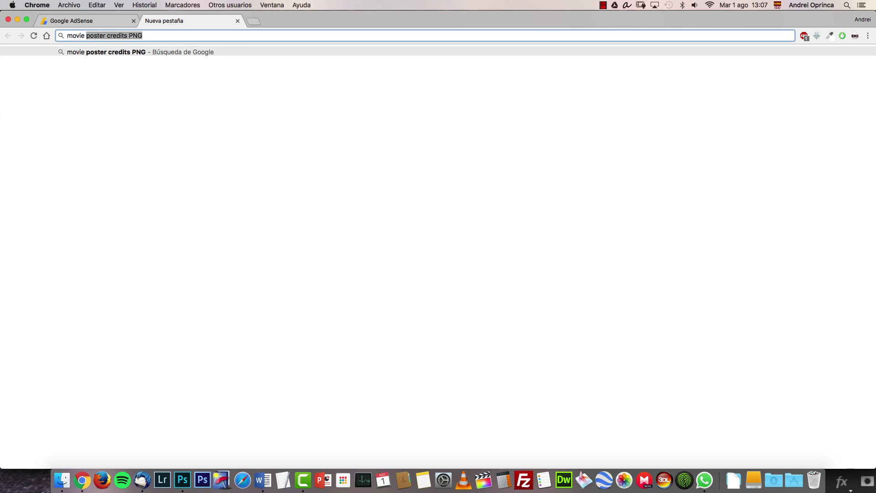
text(pos)
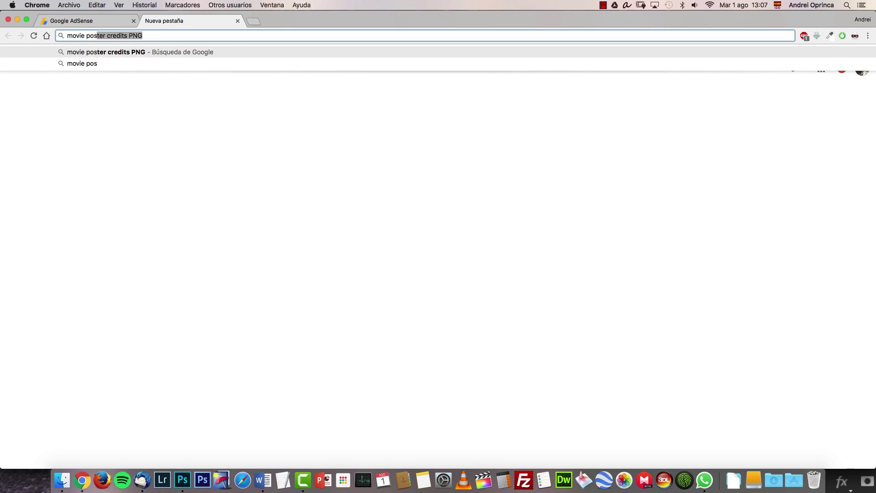
text(ter credits)
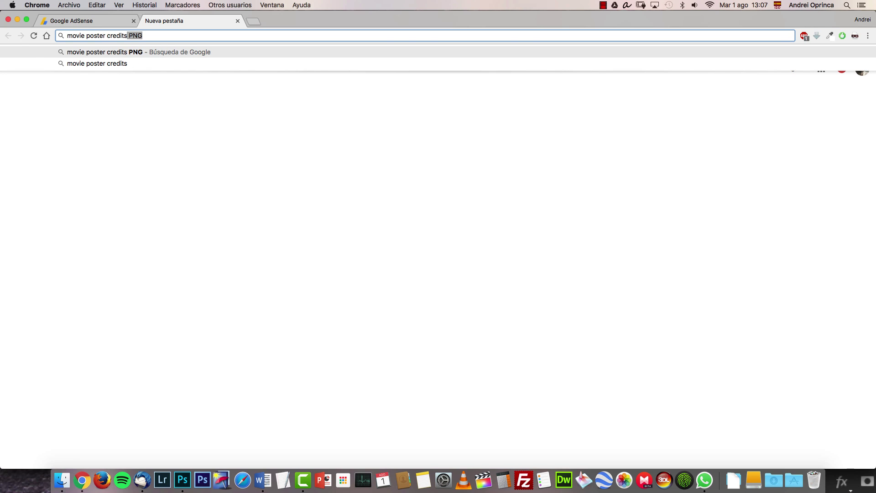
text( PNG)
key(Return)
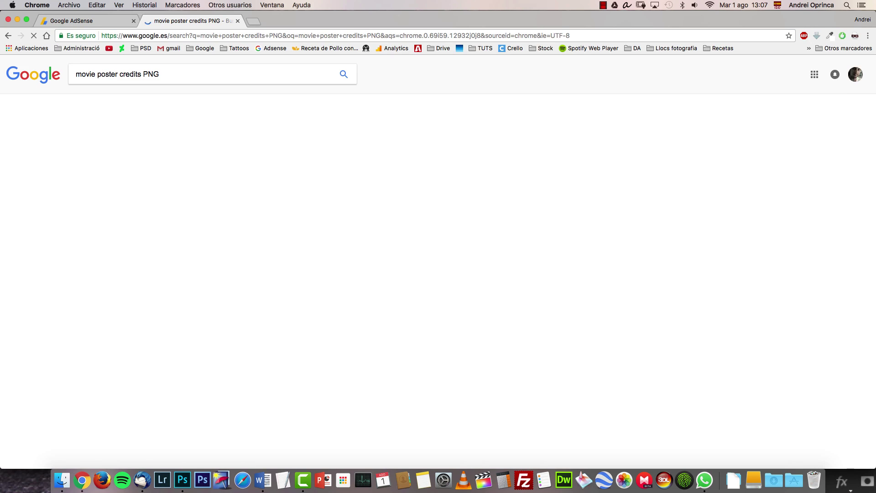
click(117, 101)
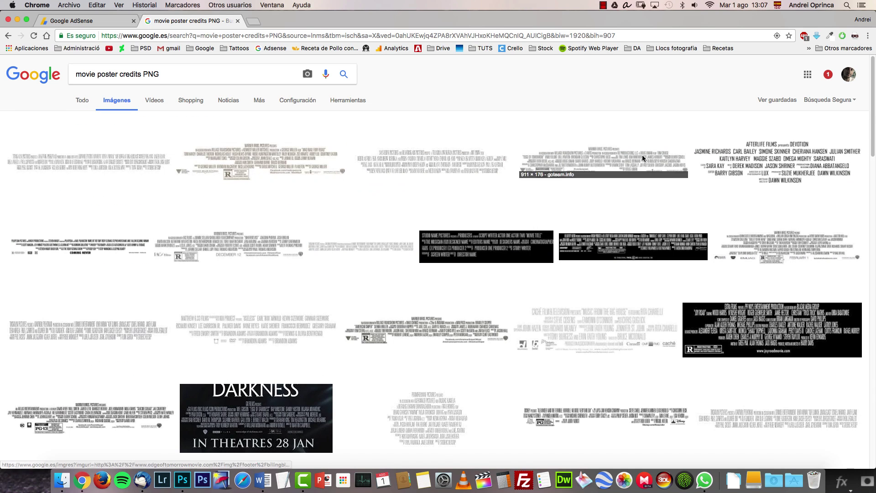
- Open the transparent Alexander credits.png from the image results and copy the image
scroll(871, 135, down, 5)
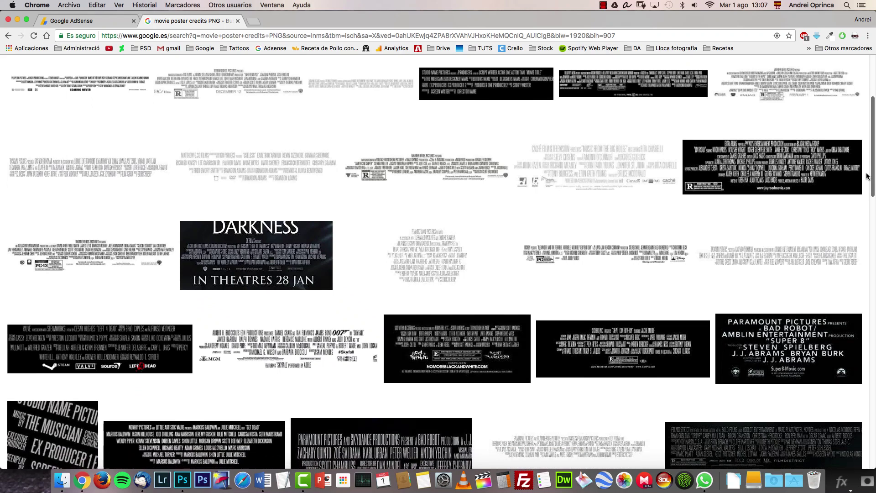
click(623, 258)
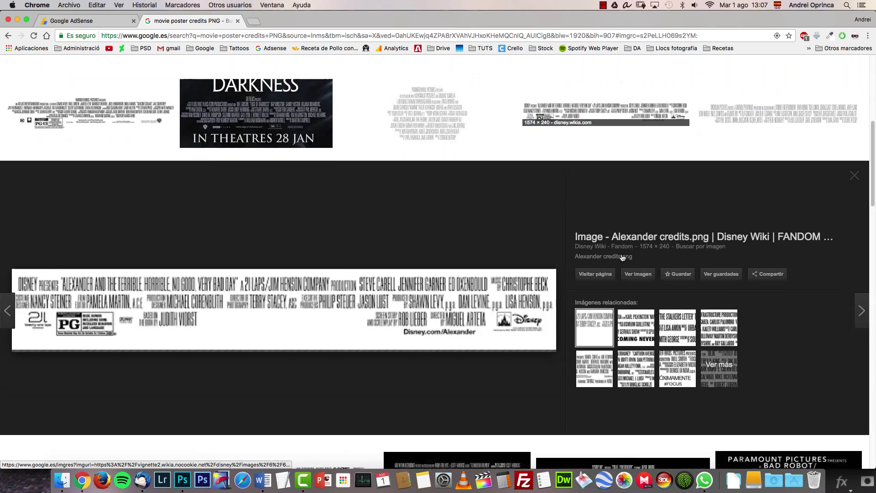
right_click(311, 265)
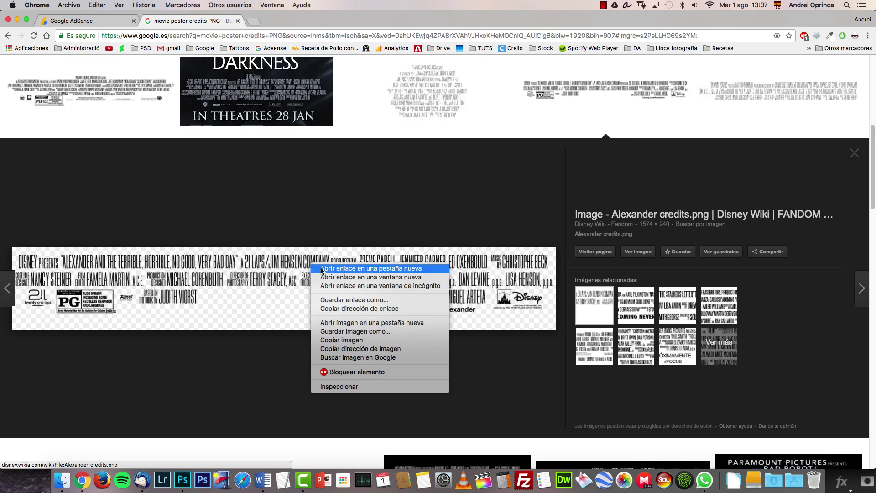
click(343, 341)
- Switch to Photoshop, paste the credits image into 10546190_xxl.jpg and move it below the subtitle "The Beginning"
key(super+Tab)
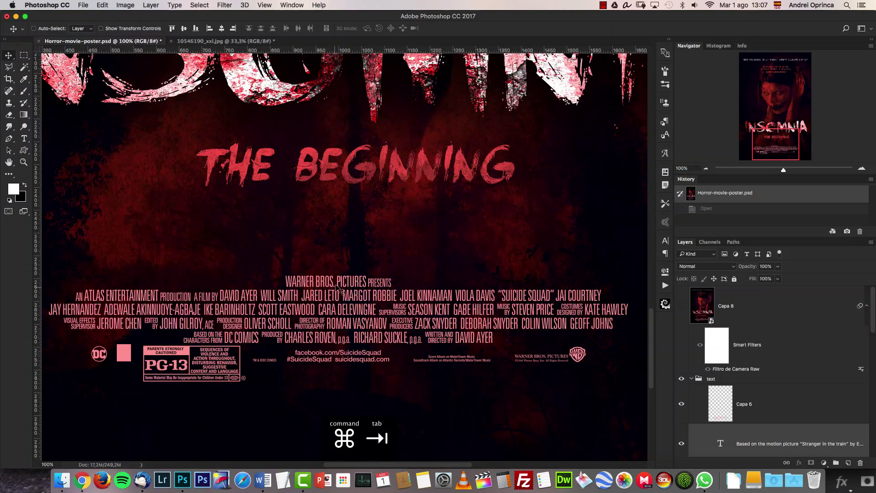
click(178, 41)
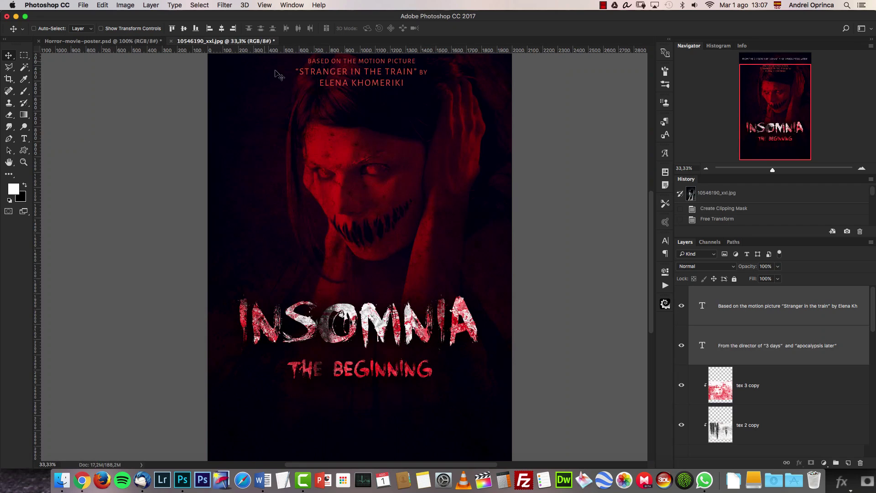
key(super+v)
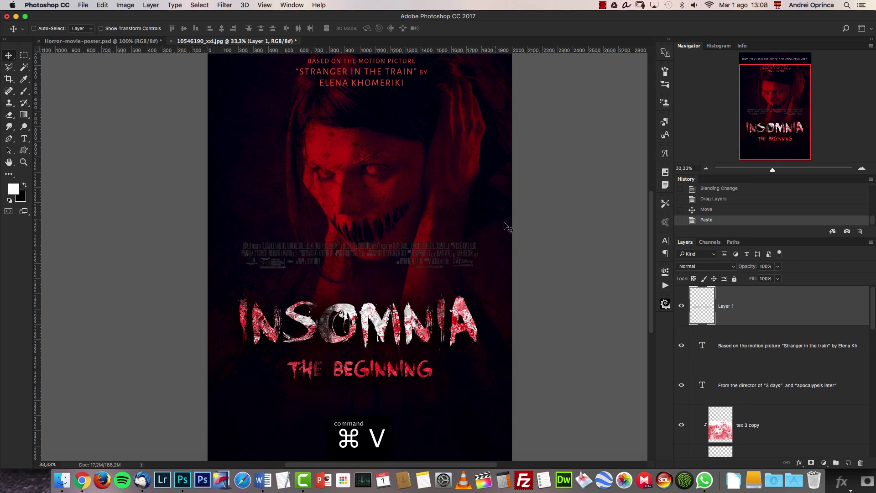
drag(383, 223, 379, 381)
- Turn the pasted credits white with a Hue/Saturation adjustment, setting Lightness to +100
key(super+1)
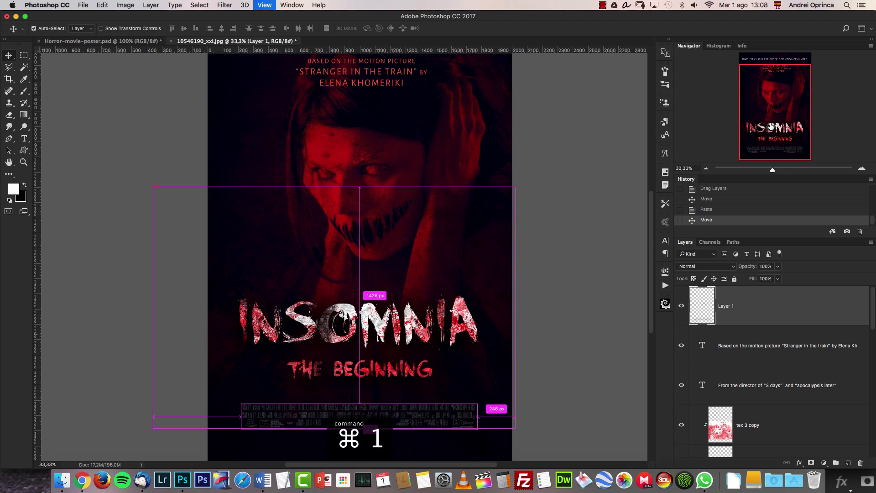
click(751, 155)
key(super+u)
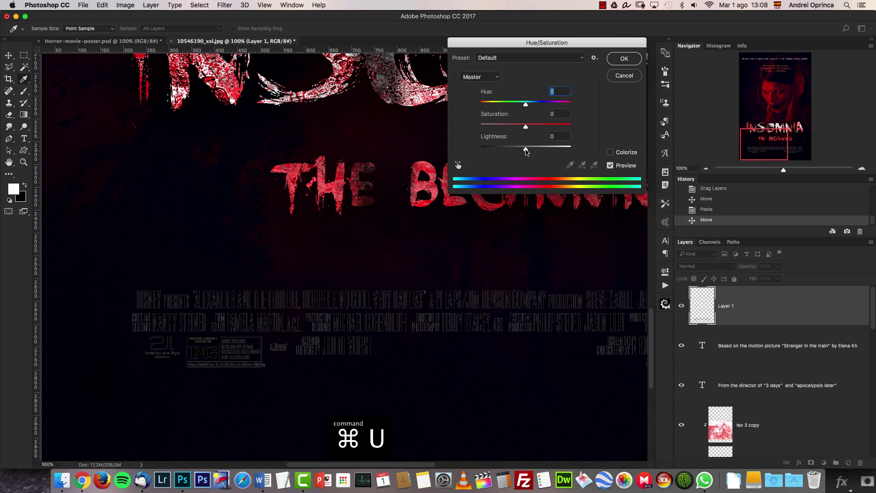
drag(526, 151, 606, 159)
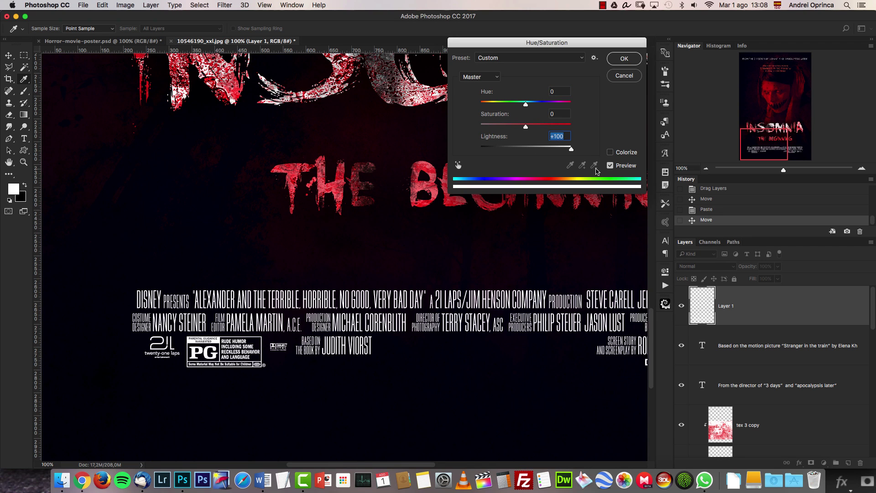
click(624, 59)
- Tint the credits red with a colorized Hue/Saturation adjustment at Hue 0, Saturation 79 and Lightness -37
drag(761, 138, 778, 150)
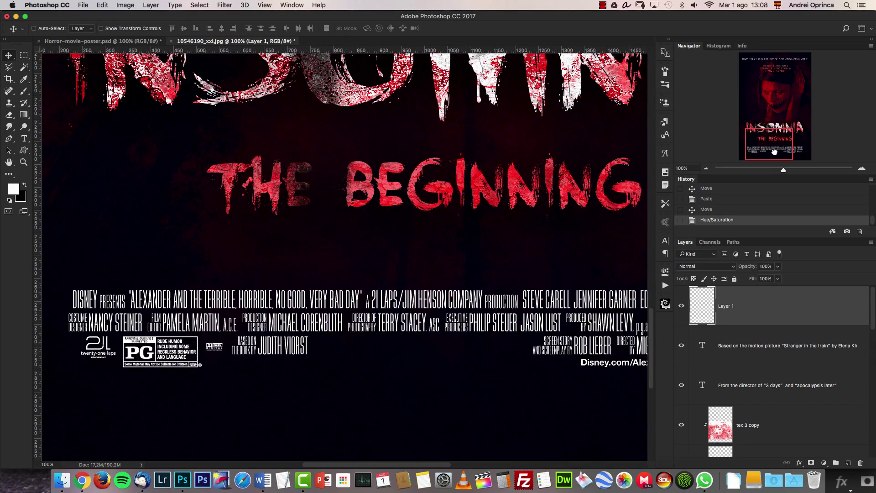
click(705, 169)
click(706, 169)
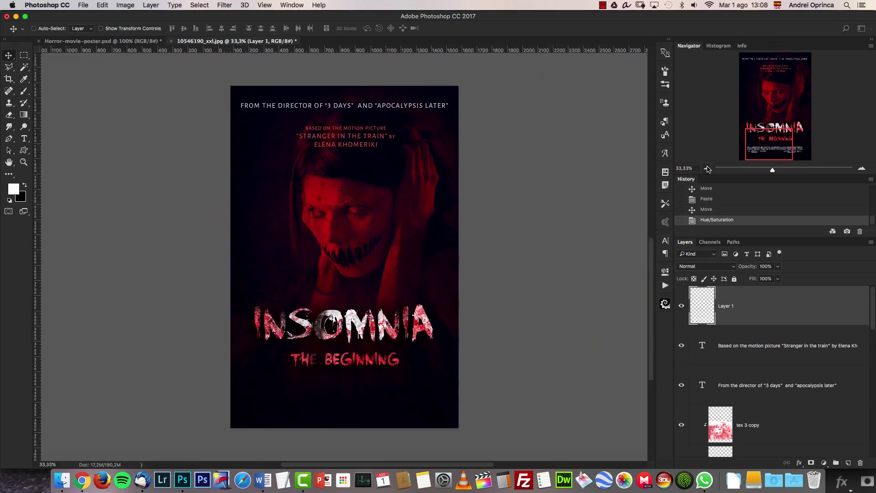
click(706, 169)
key(super+1)
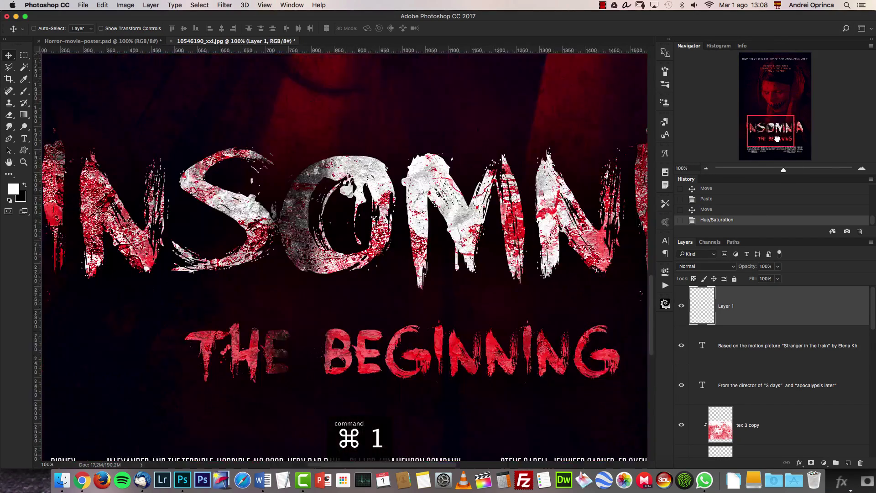
click(706, 169)
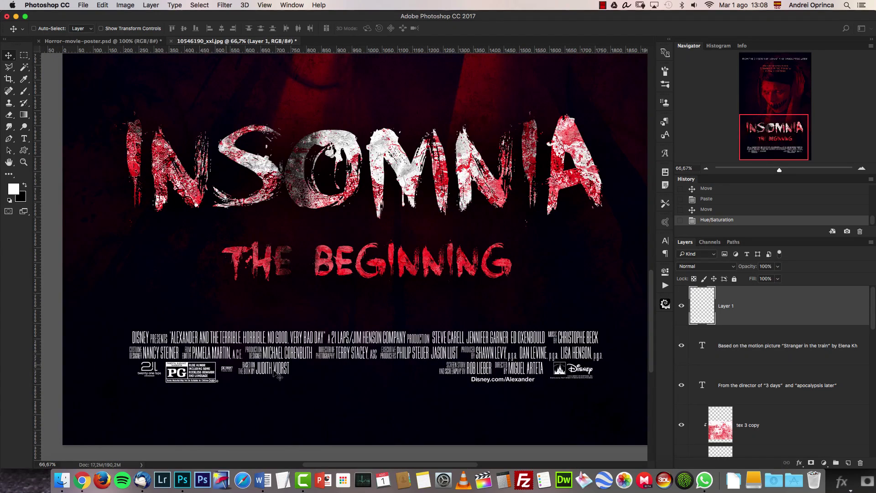
key(super)
key(super+u)
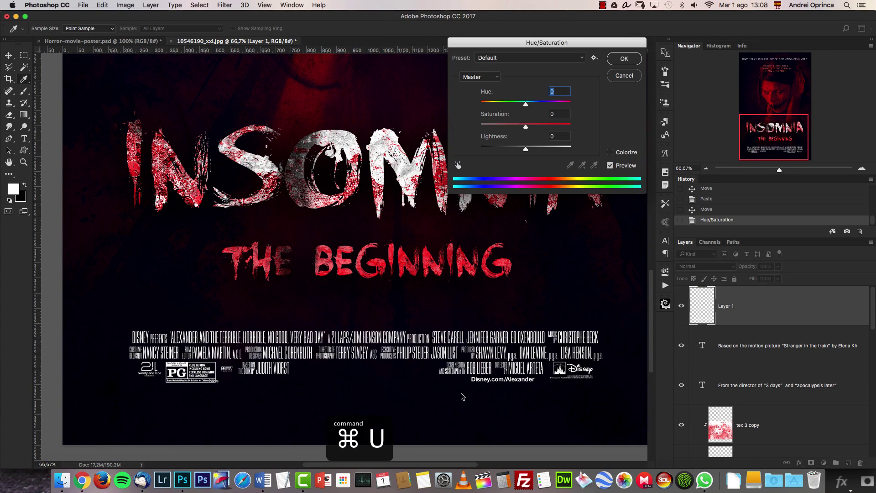
click(612, 154)
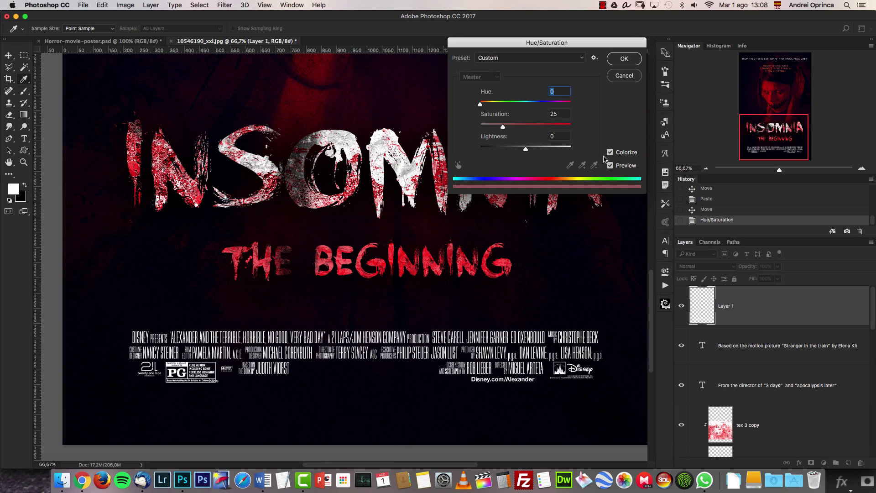
drag(524, 148, 509, 150)
click(552, 125)
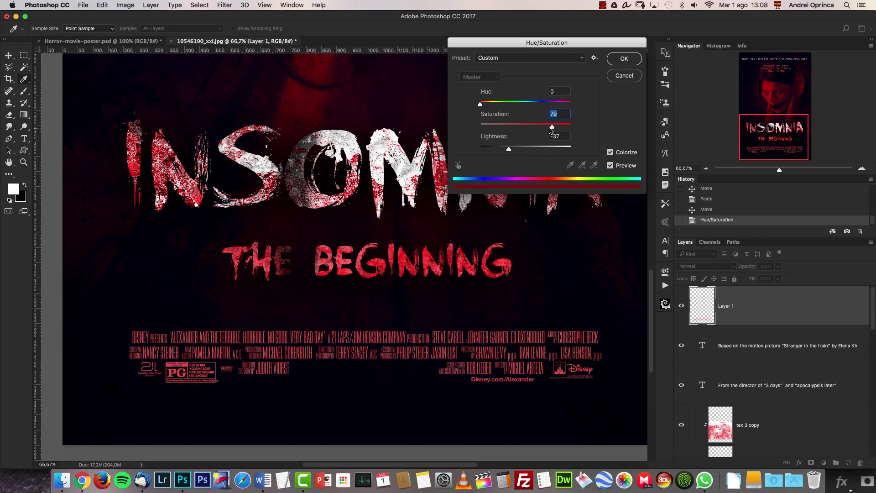
click(619, 61)
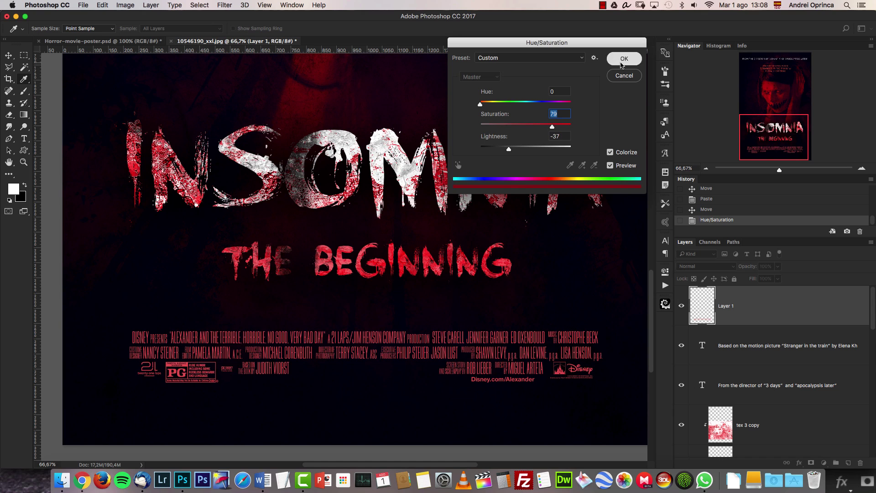
- View the whole poster at 25% to check the red credits with the title and text
click(707, 169)
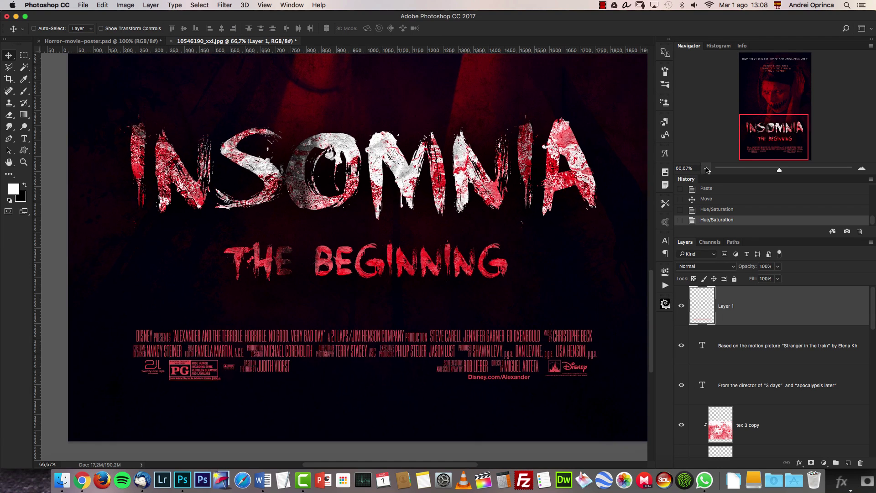
click(706, 169)
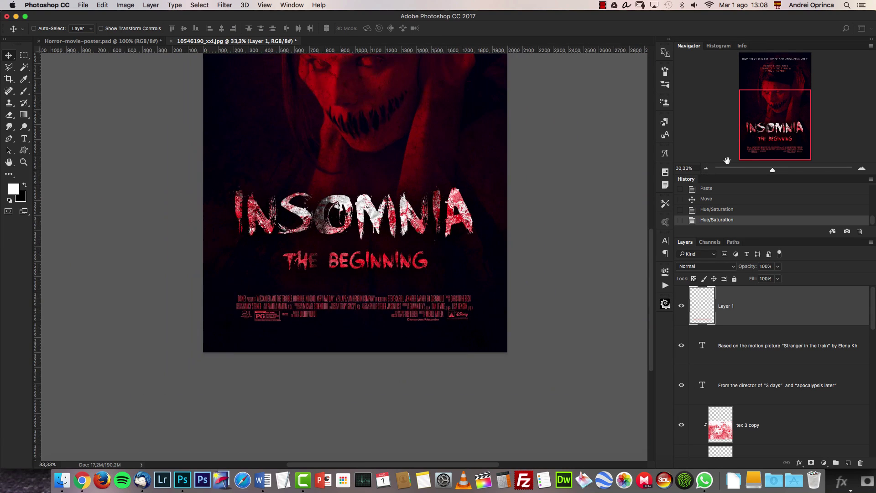
click(780, 119)
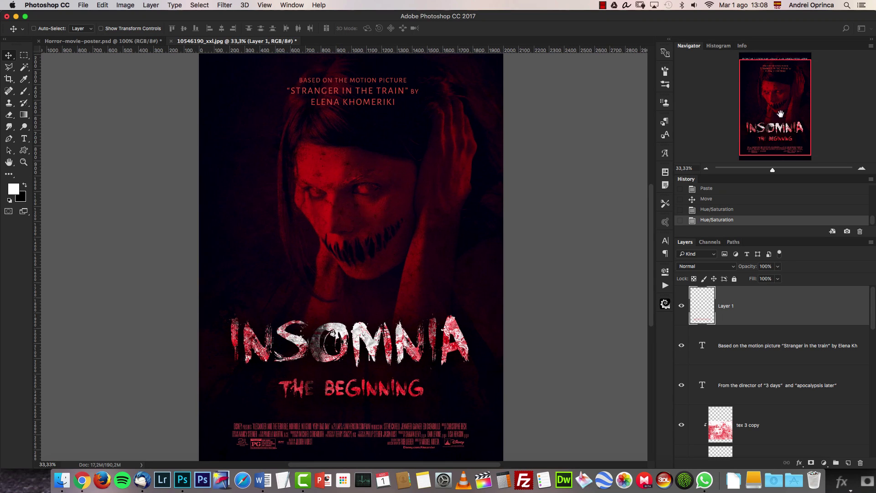
click(706, 169)
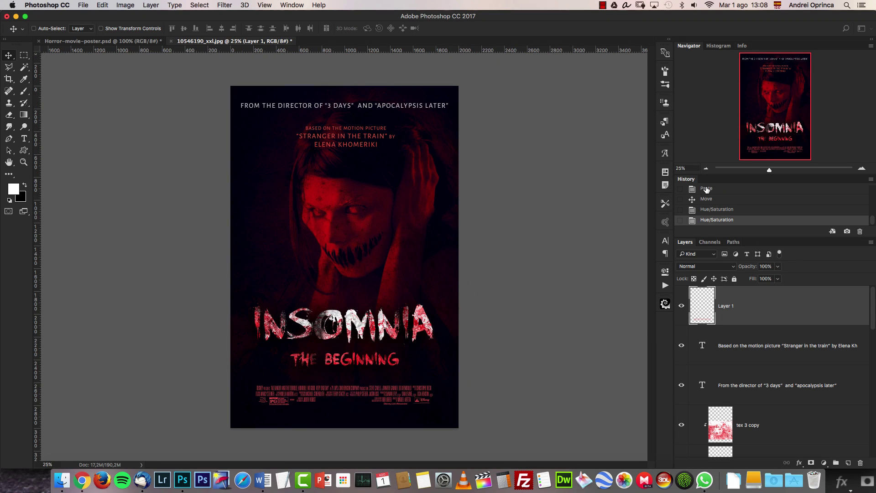